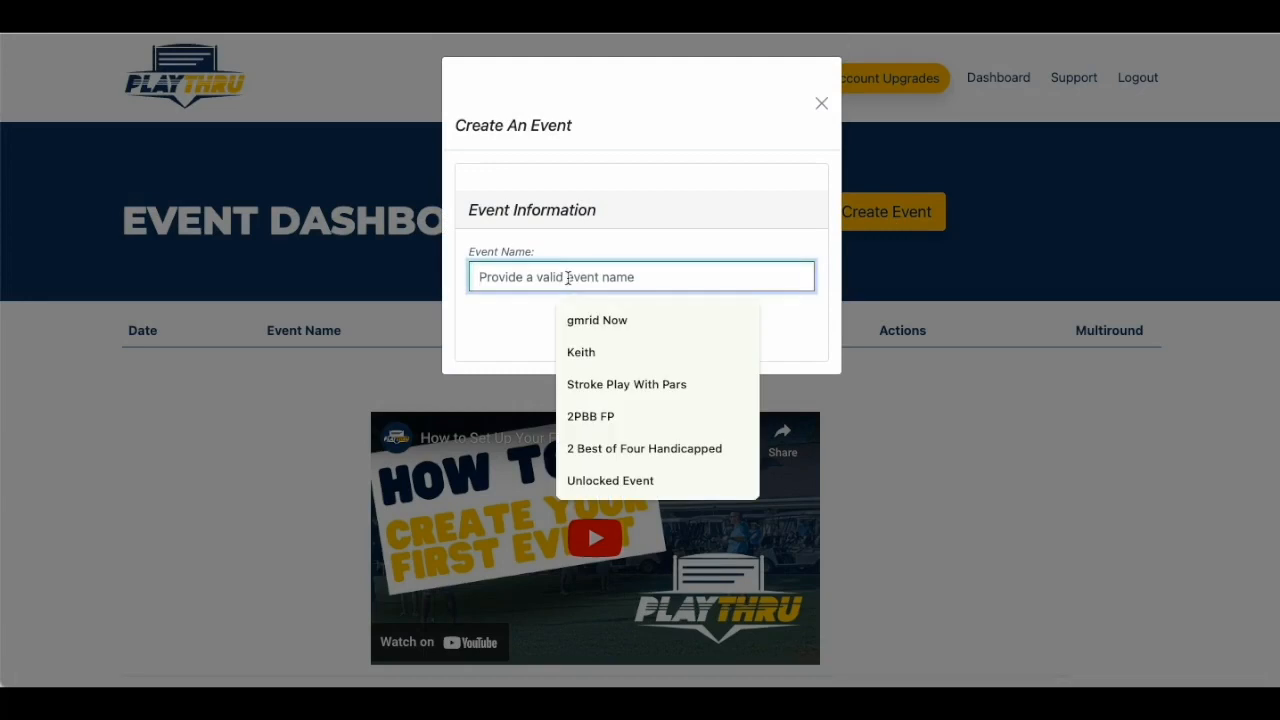
# Step: Create a new event named "Multiformat Demo"
pyautogui.write('Multiform')
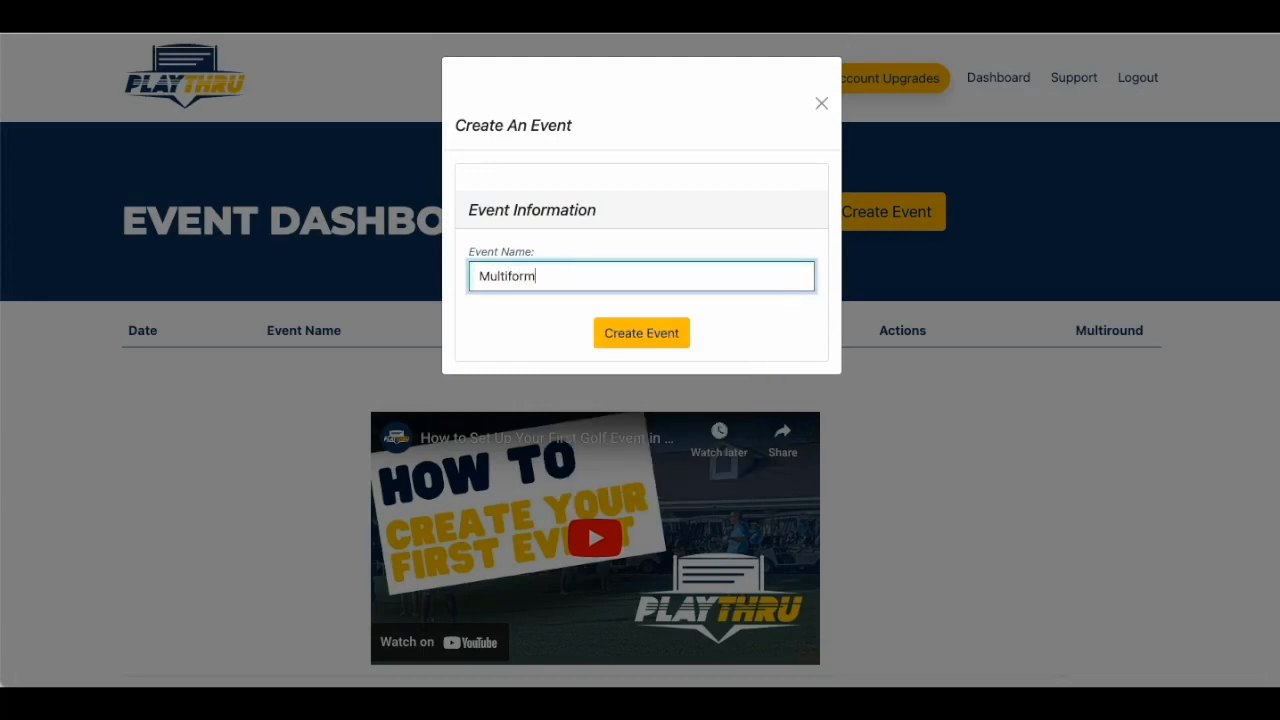
pyautogui.write('at Demo')
pyautogui.click(660, 335)
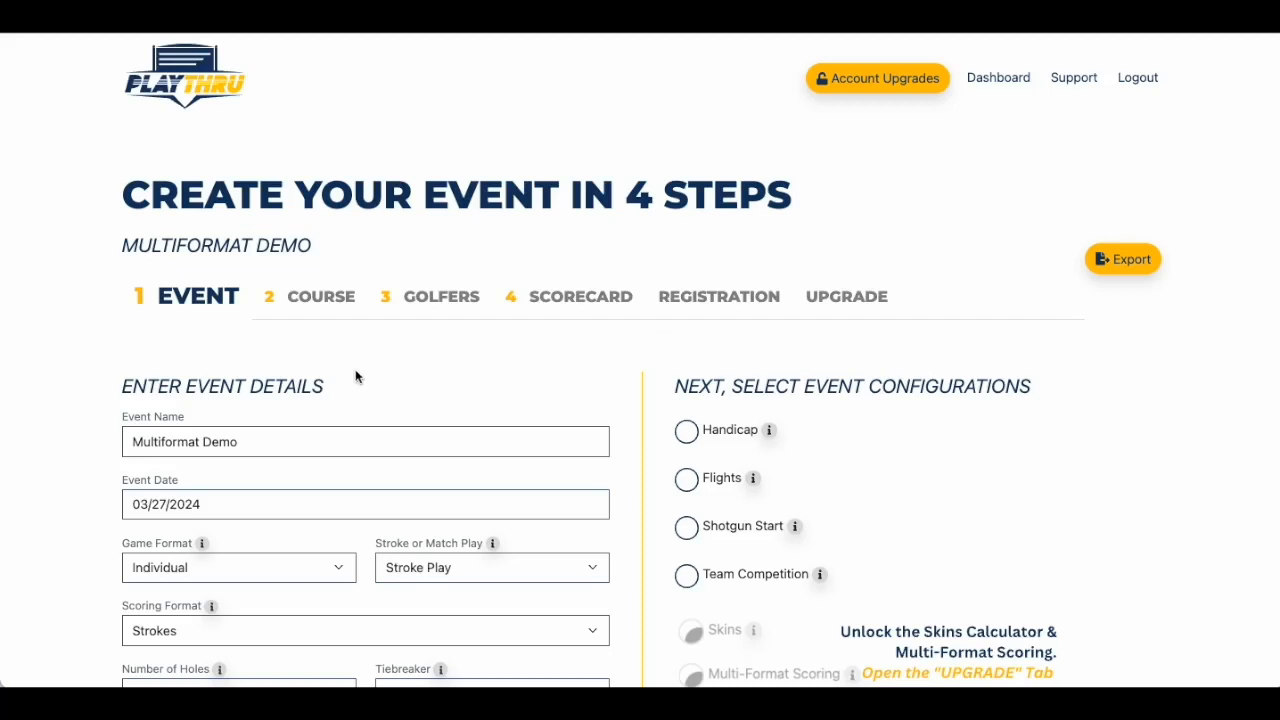
# Step: Configure the event as Two-Person Best Ball with Match Play, and enable Handicap and Team Competition
pyautogui.scroll(-1, 350, 372)
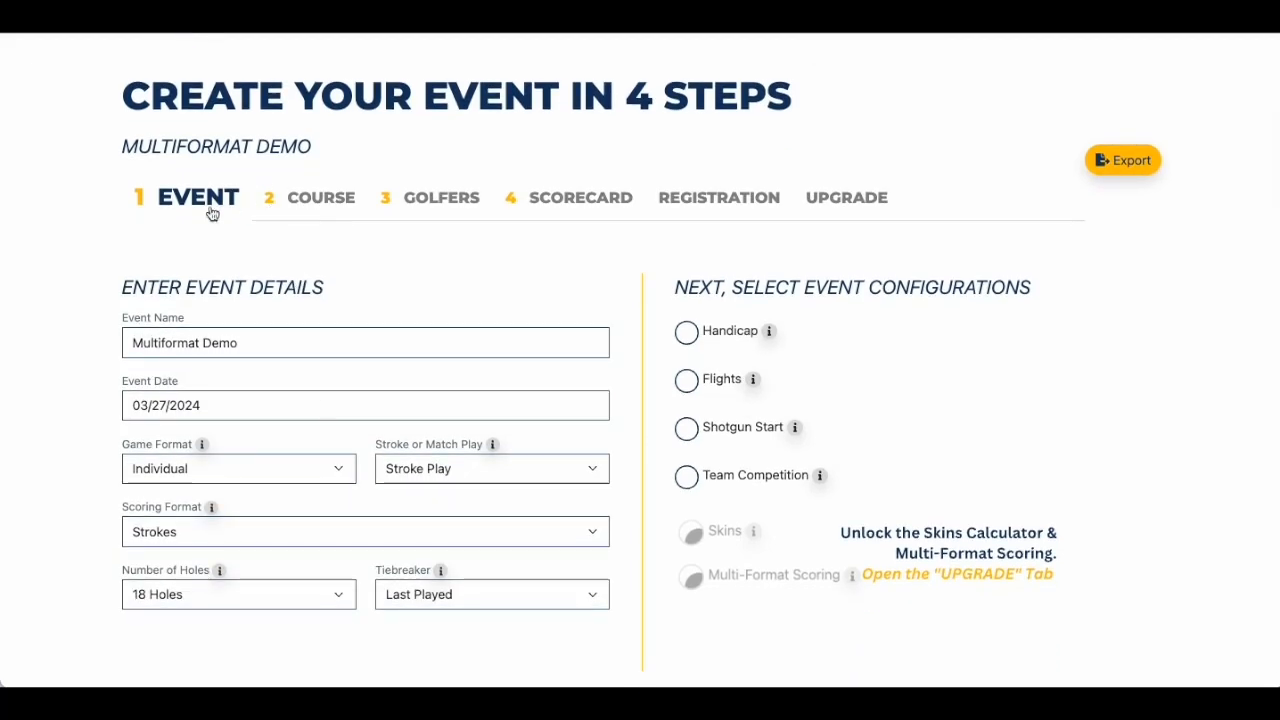
pyautogui.click(200, 404)
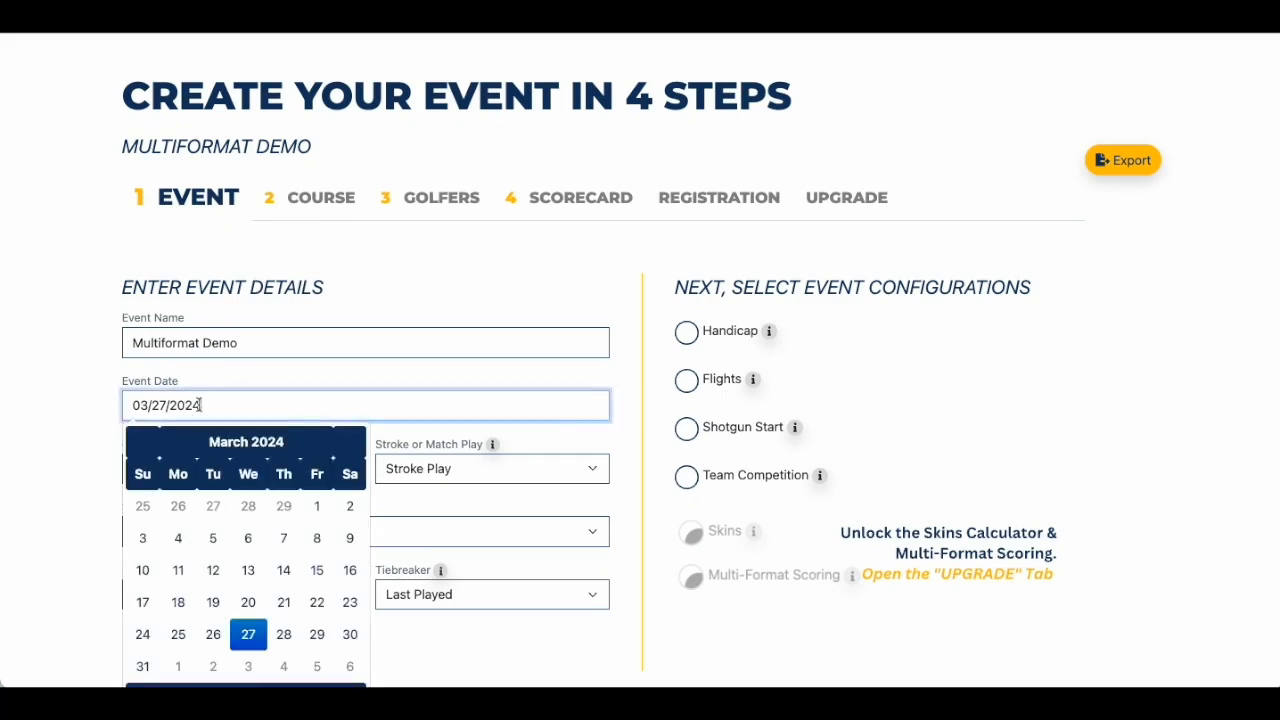
pyautogui.click(84, 518)
pyautogui.click(236, 470)
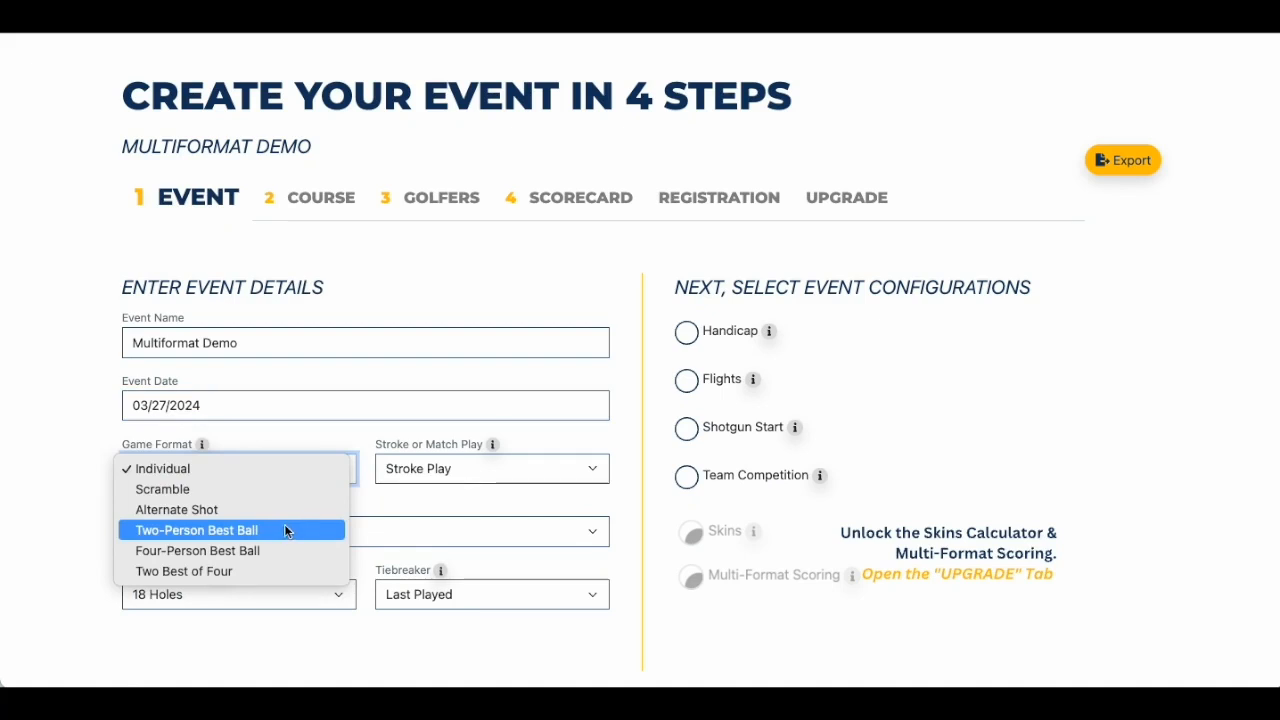
pyautogui.click(252, 530)
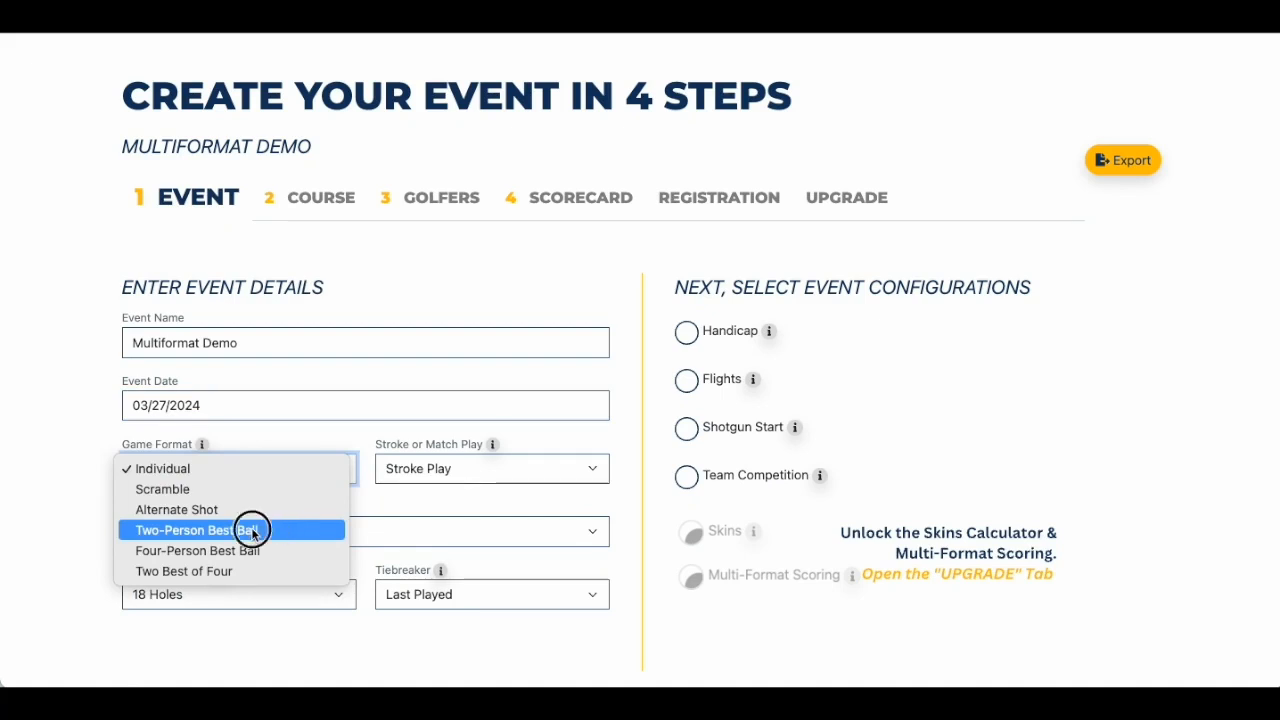
pyautogui.click(500, 468)
pyautogui.click(491, 488)
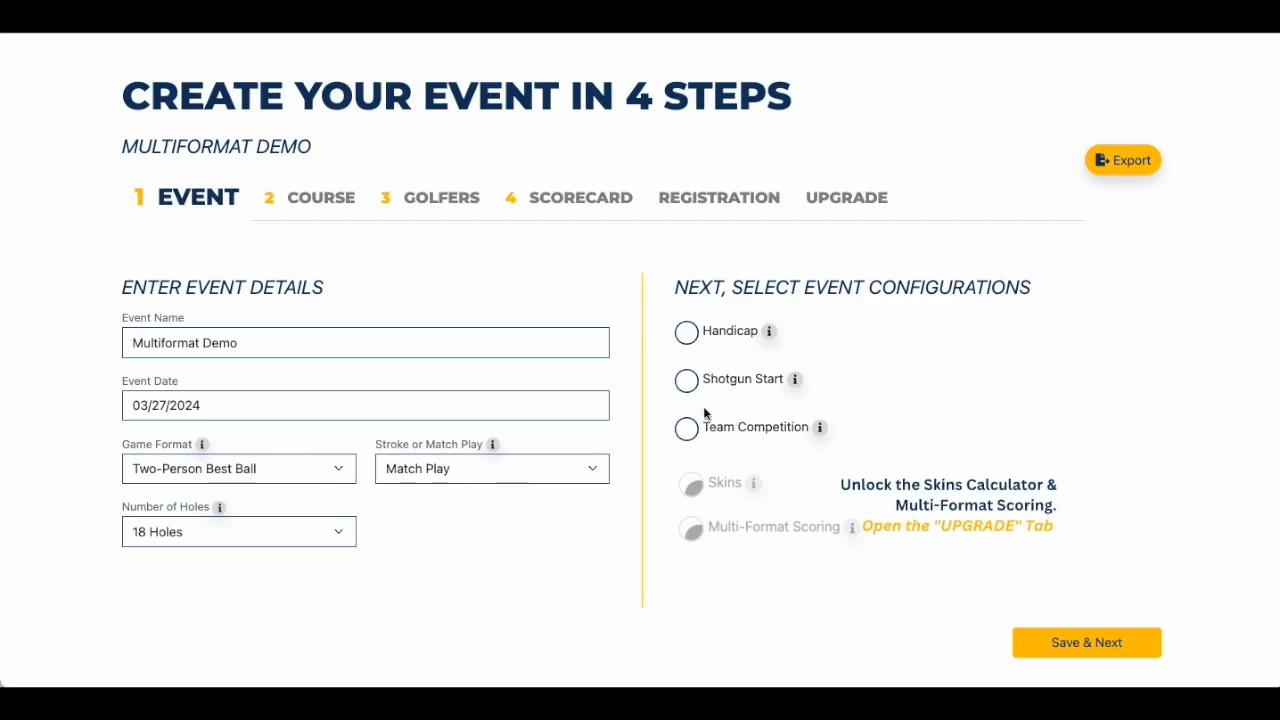
pyautogui.click(690, 336)
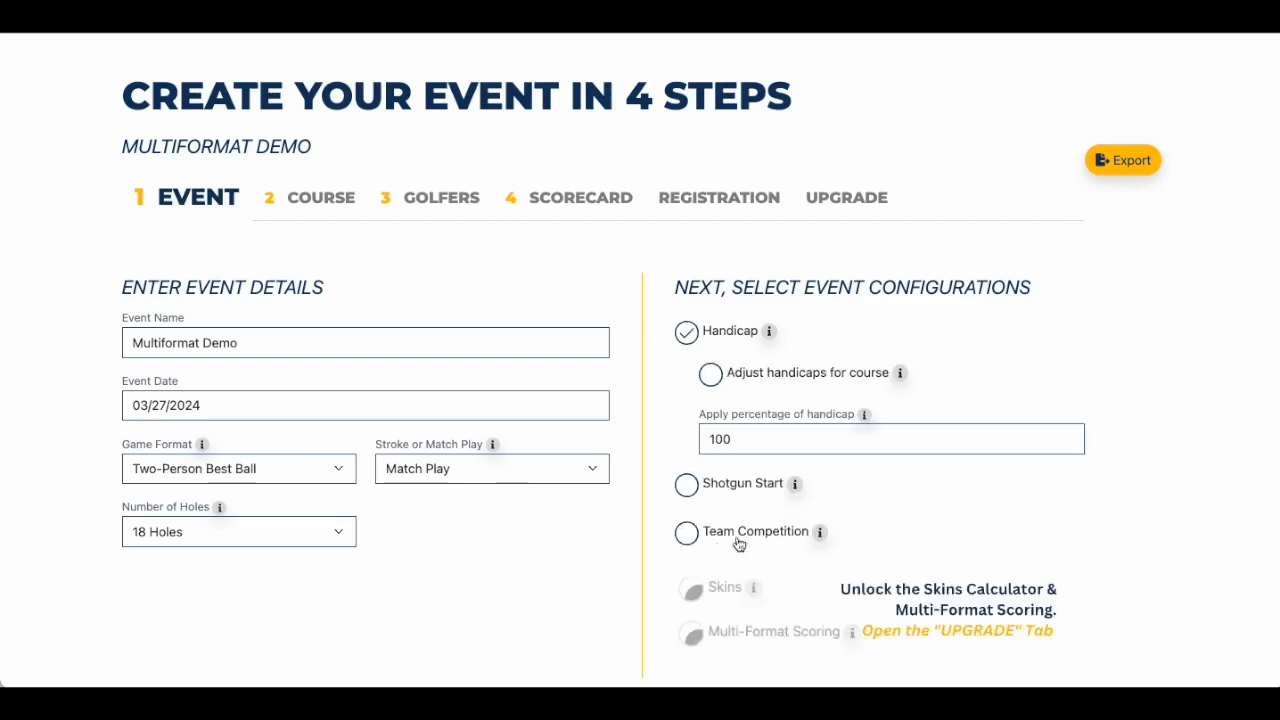
pyautogui.click(687, 537)
# Step: Set up the course's Tee 1 with par 4 on all 18 holes and hole handicaps 1 to 18 in hole order
pyautogui.click(326, 200)
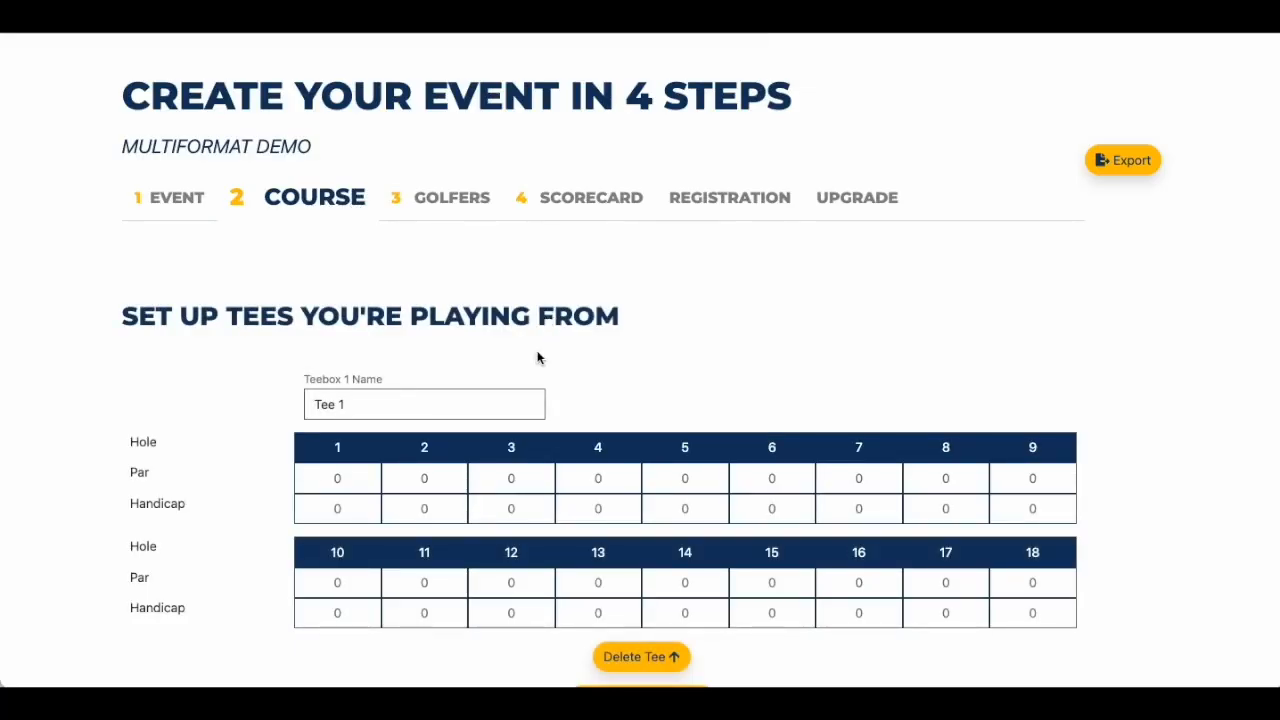
pyautogui.scroll(-1, 537, 355)
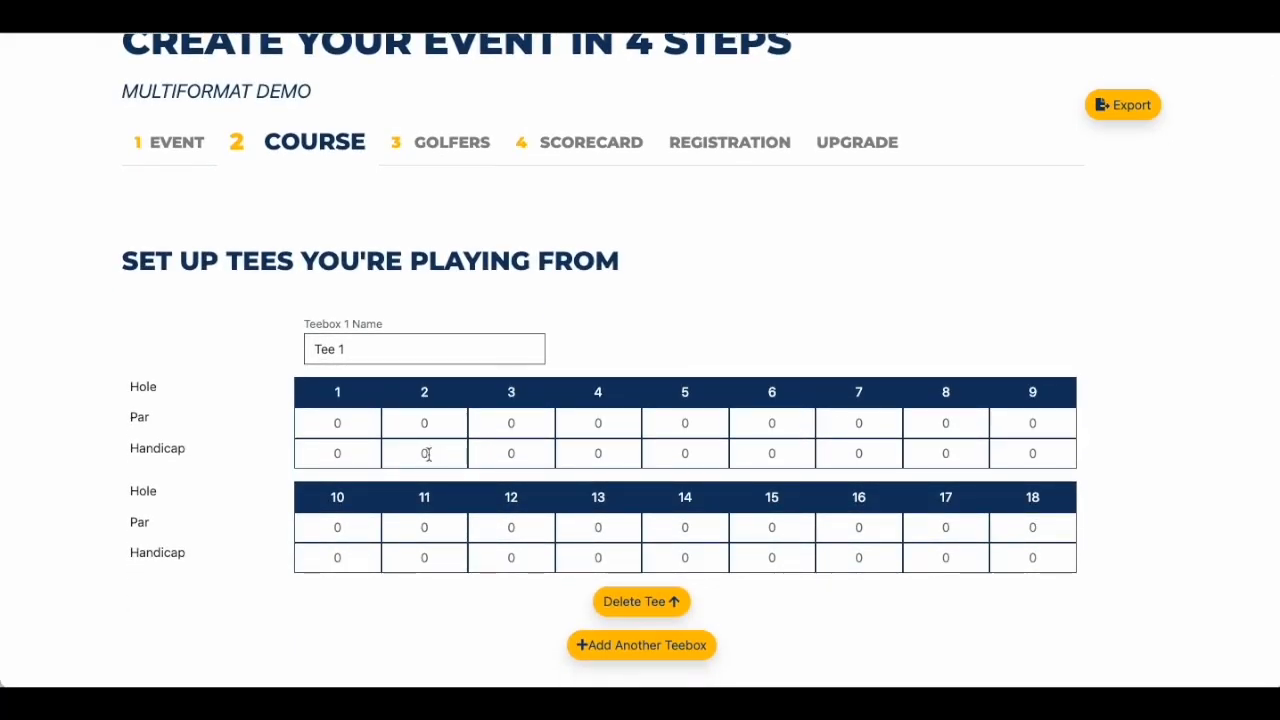
pyautogui.click(352, 423)
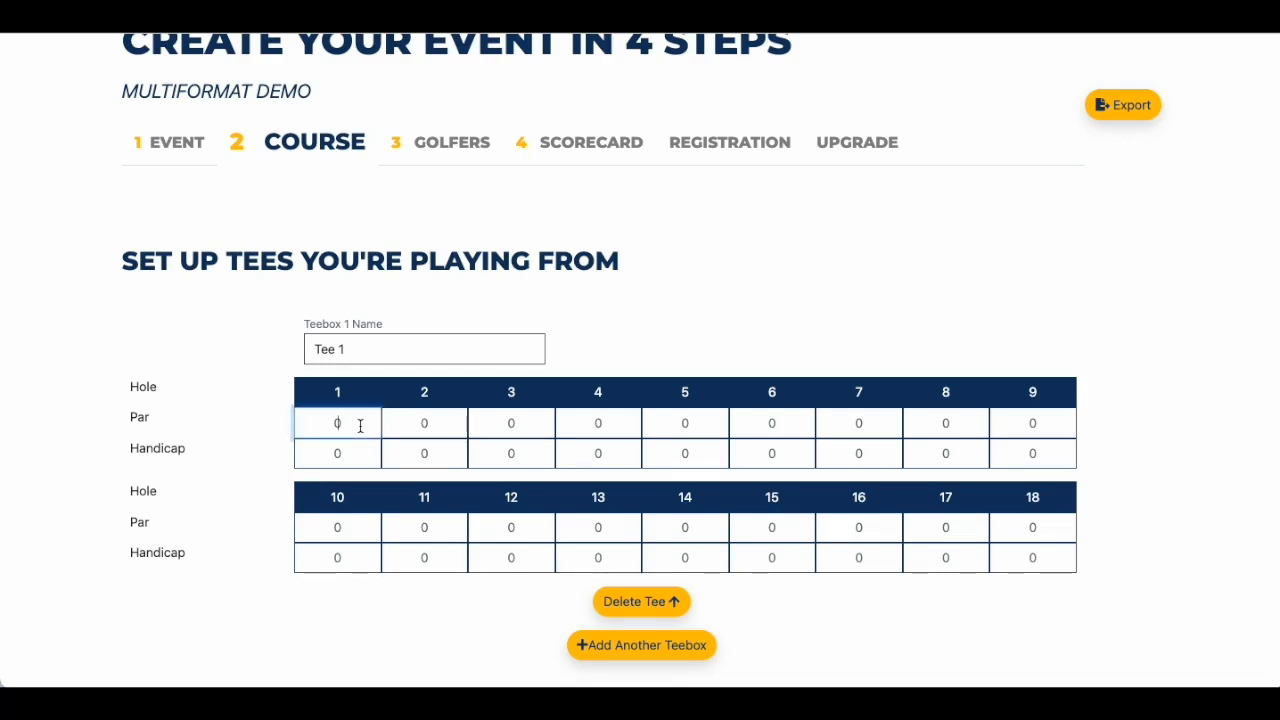
pyautogui.write('4')
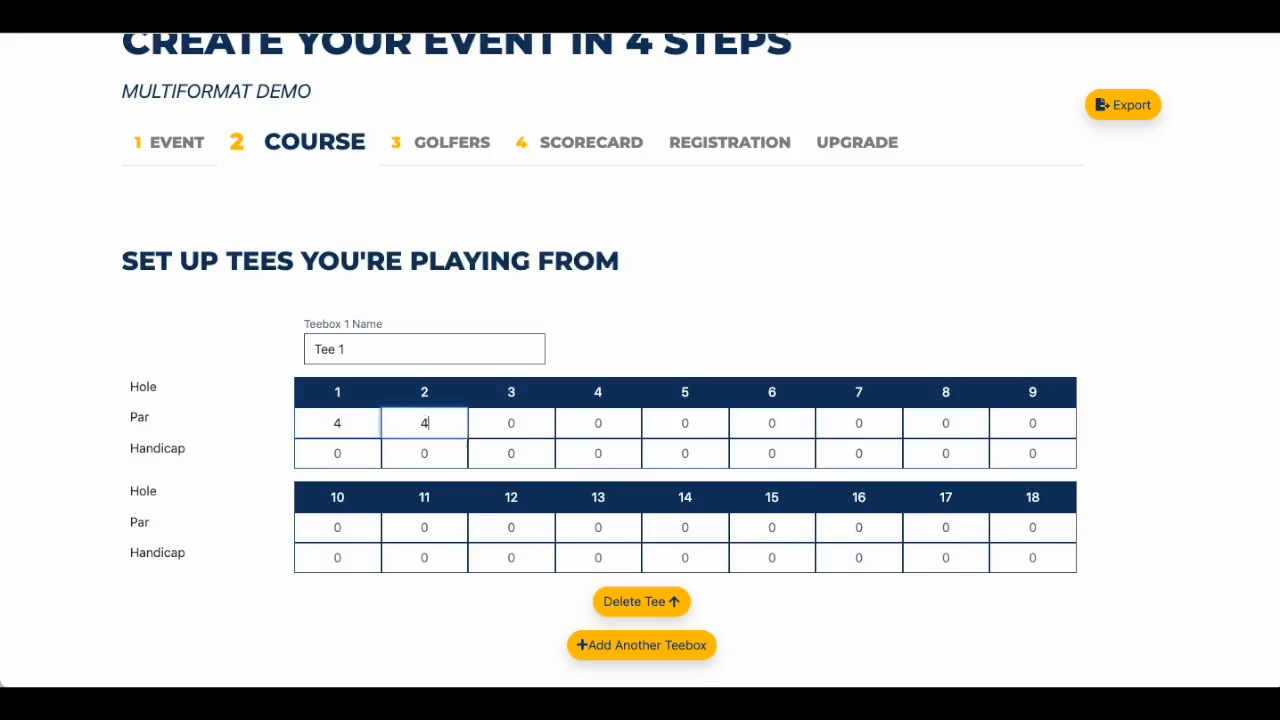
pyautogui.write('\t4\t4\t4\t4\t4\t4\t4\t4\t1\t2\t3\t4\t5\t6\t7\t8\t9\t4\t4\t4\t4\t4\t4\t4\t4\t4\t10\t11\t12\t13\t14\t15\t16\t17')
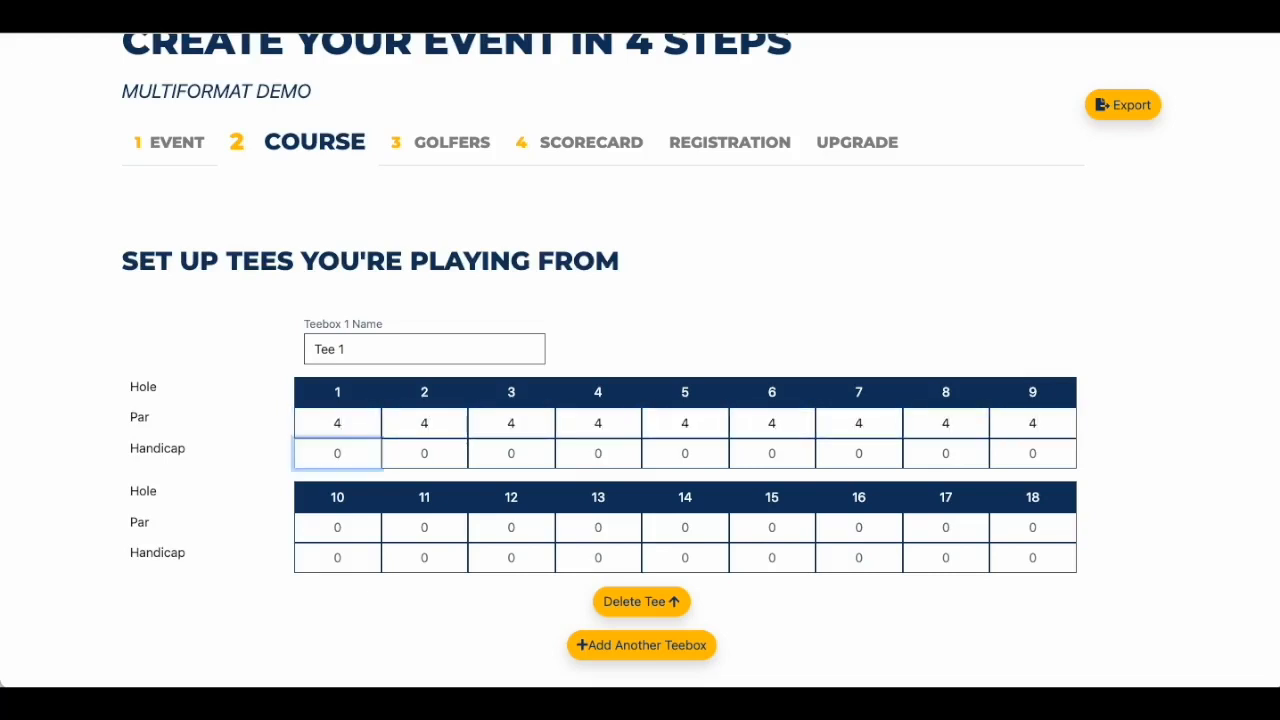
pyautogui.write('\t18')
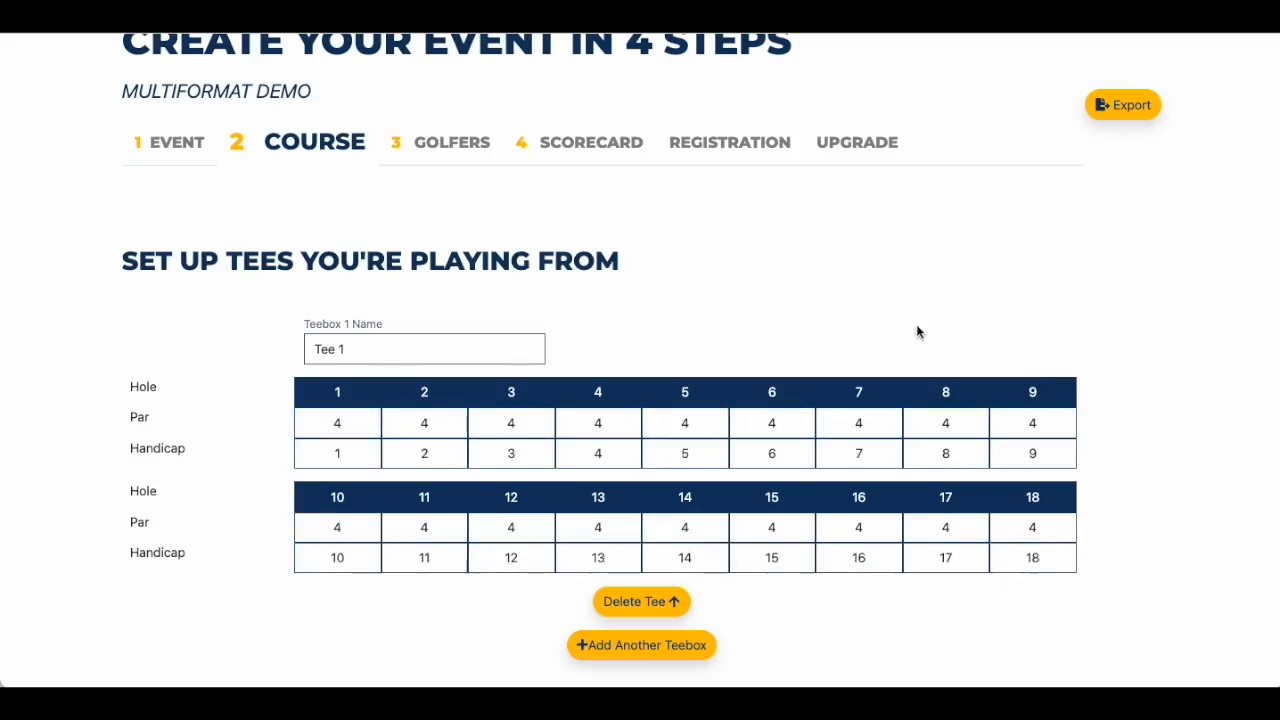
pyautogui.scroll(-3, 747, 403)
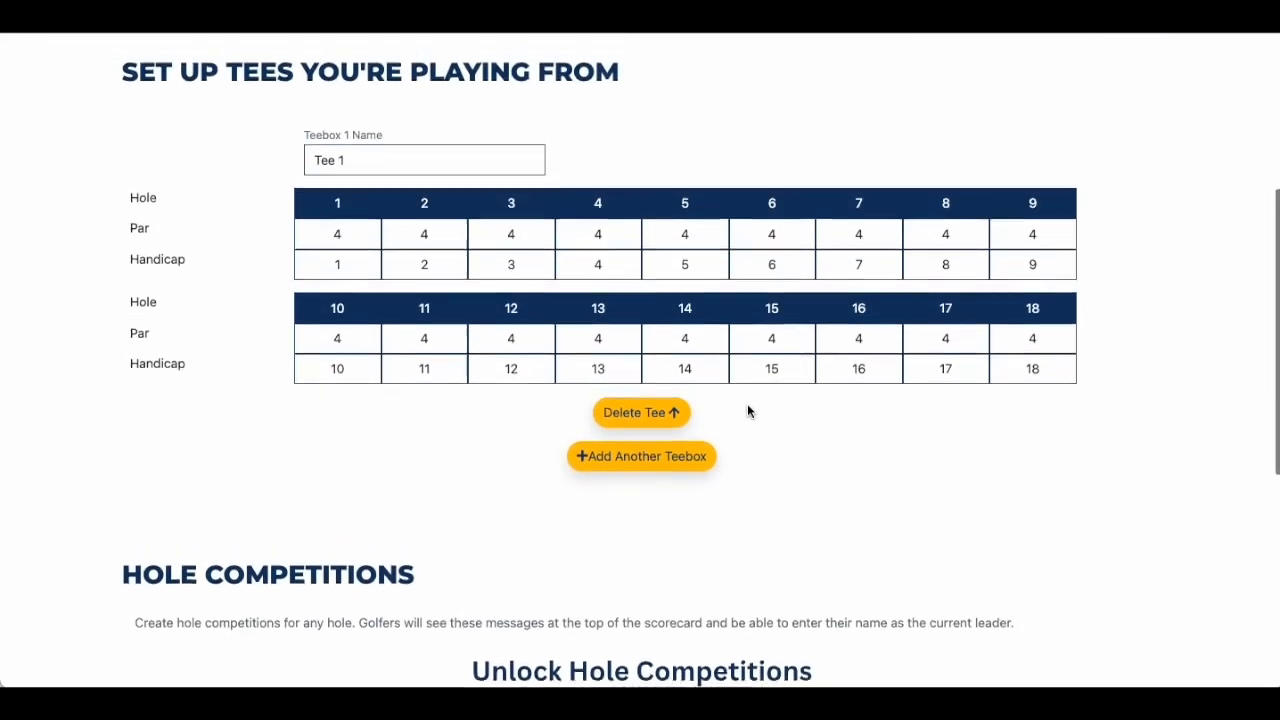
pyautogui.scroll(3, 747, 408)
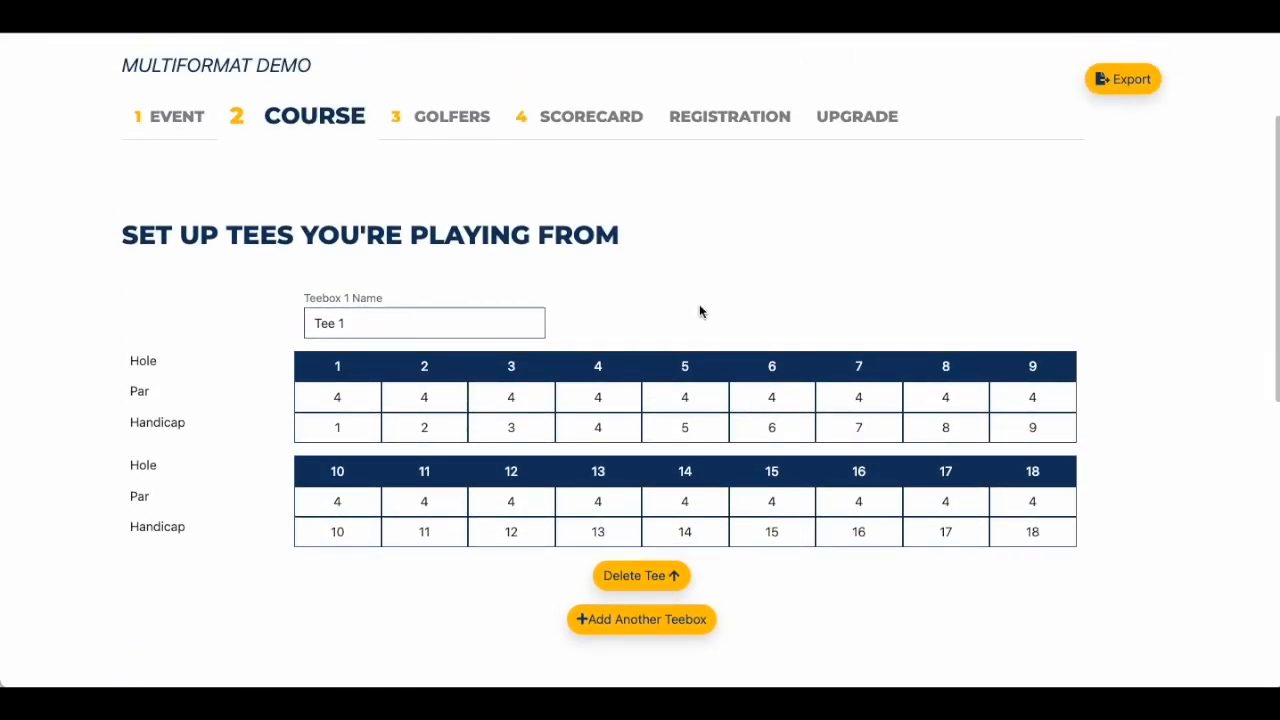
pyautogui.scroll(1, 886, 312)
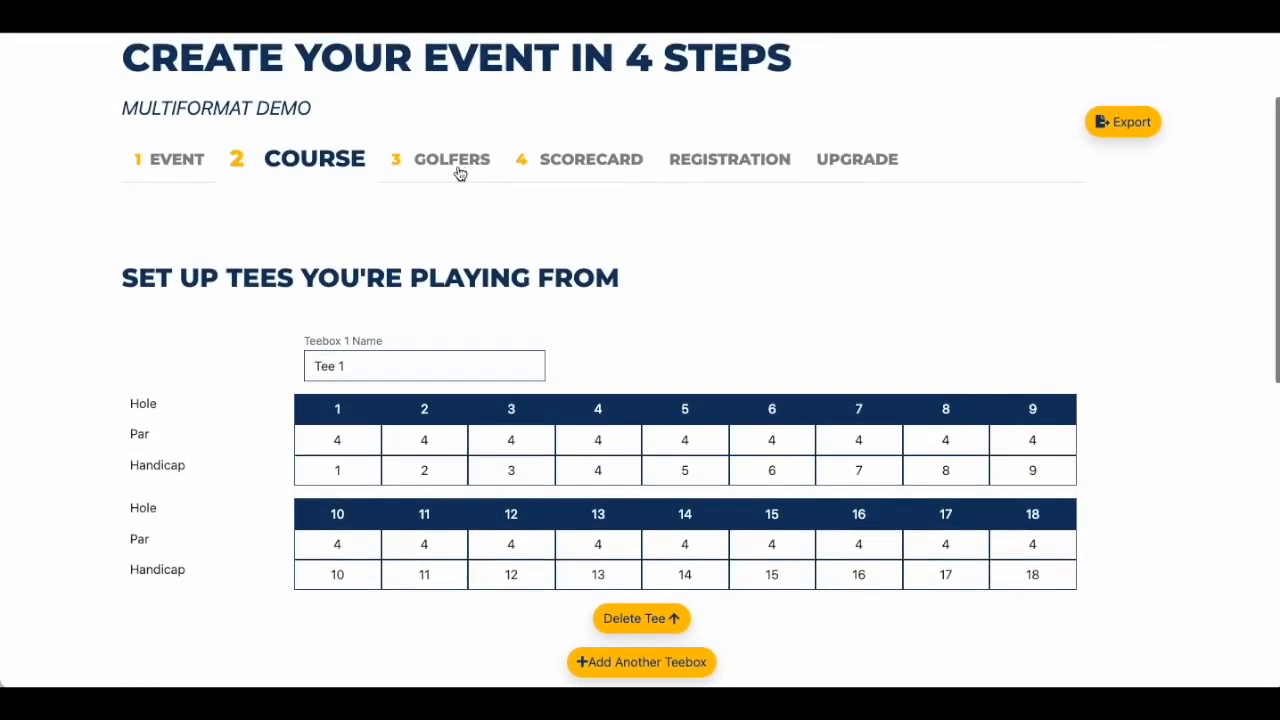
# Step: Delete the sample golfer from the event's golfer list
pyautogui.click(448, 157)
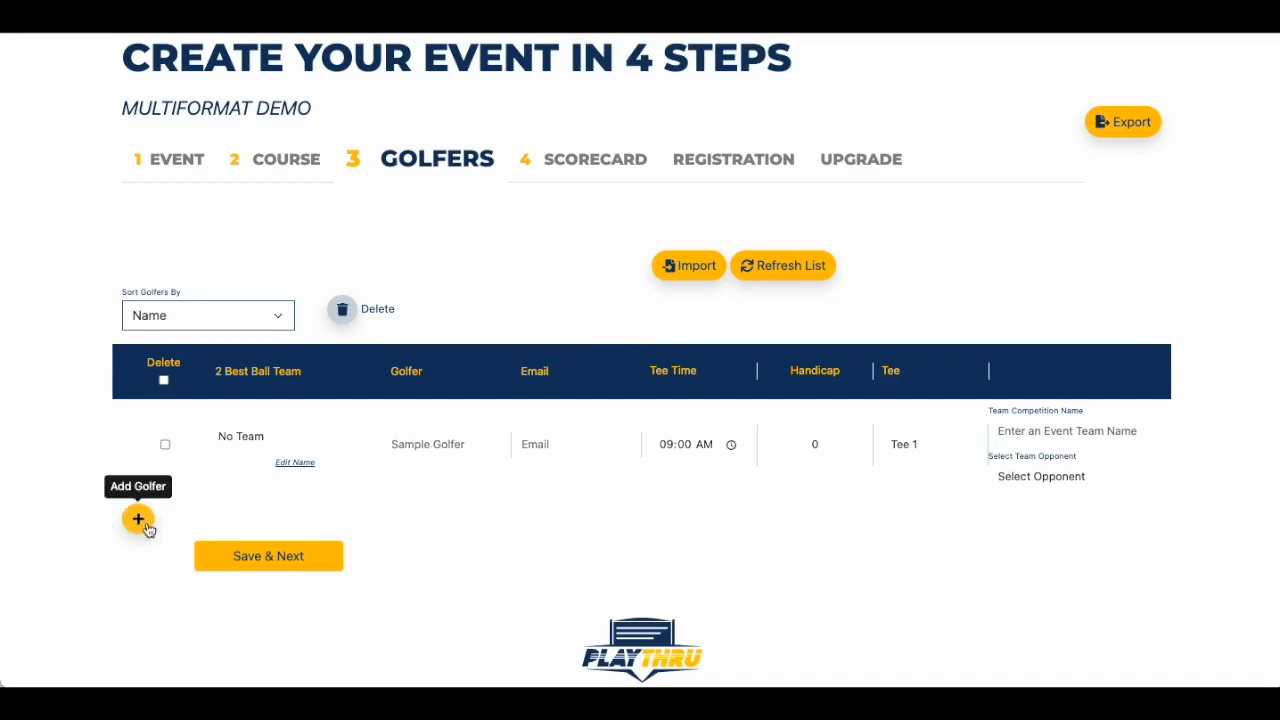
pyautogui.click(165, 446)
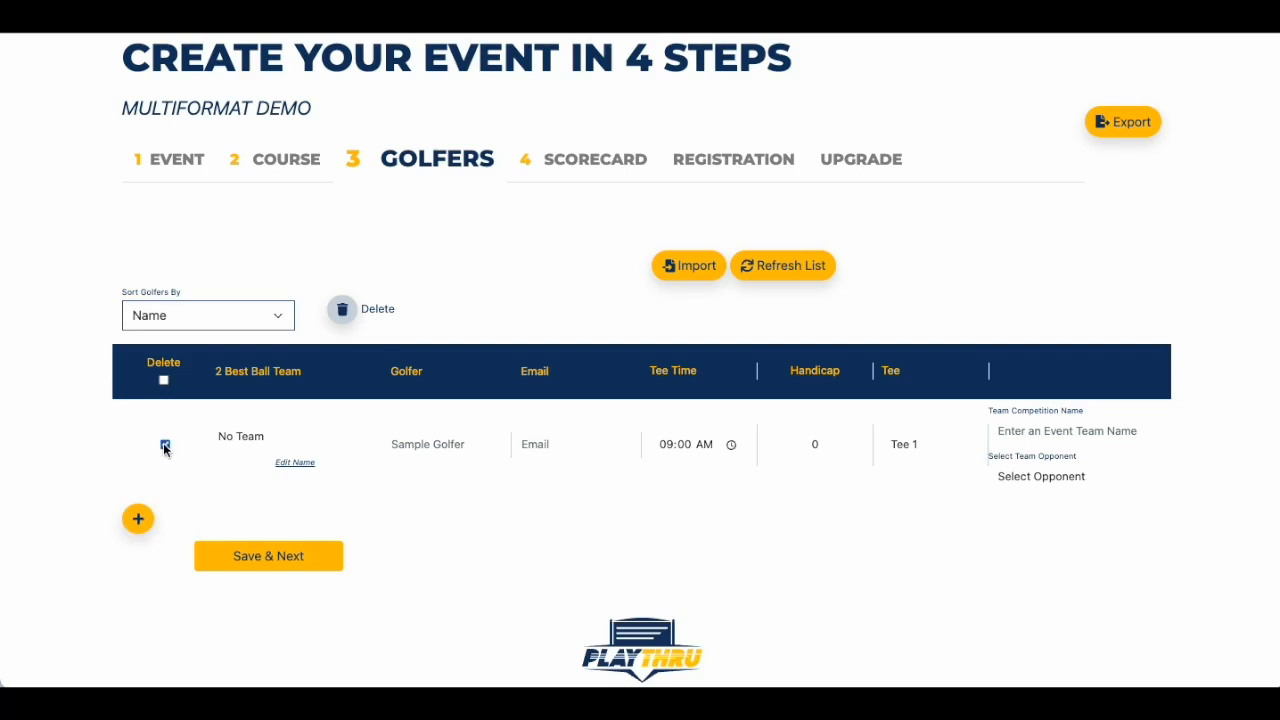
pyautogui.click(341, 312)
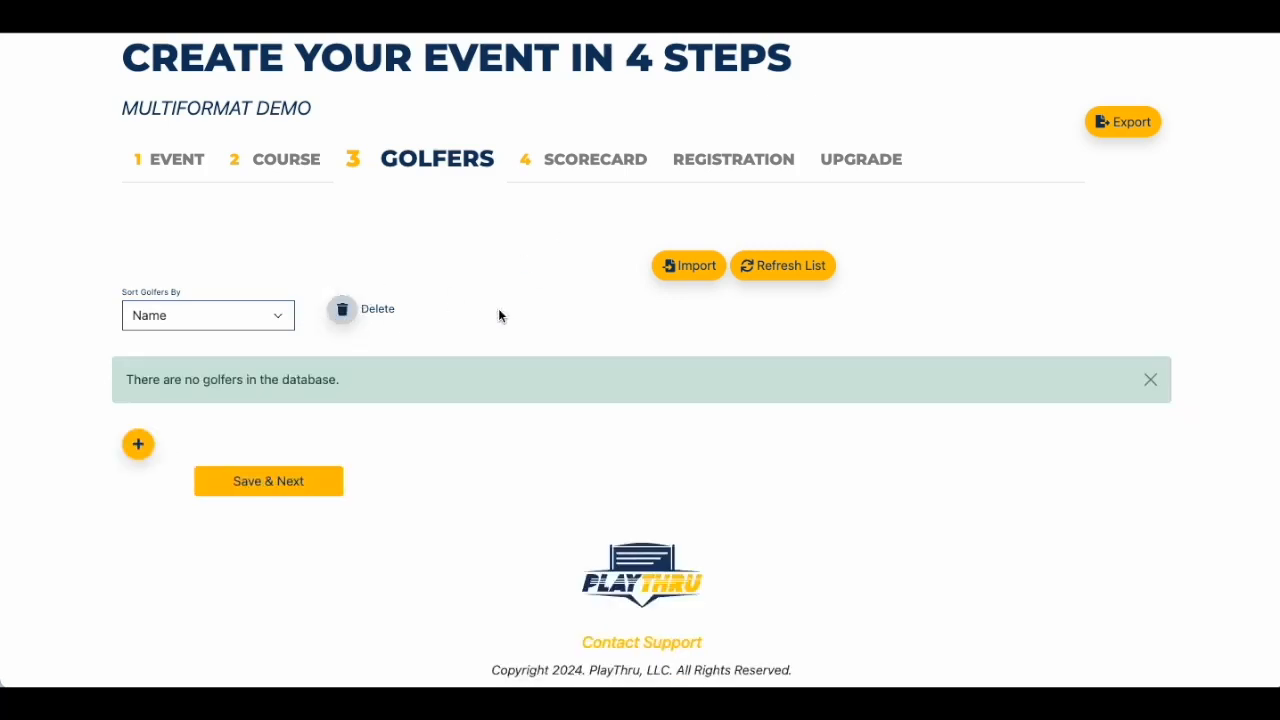
# Step: Import the golfers into the event from the CSV file MM_Fourball.csv
pyautogui.click(683, 270)
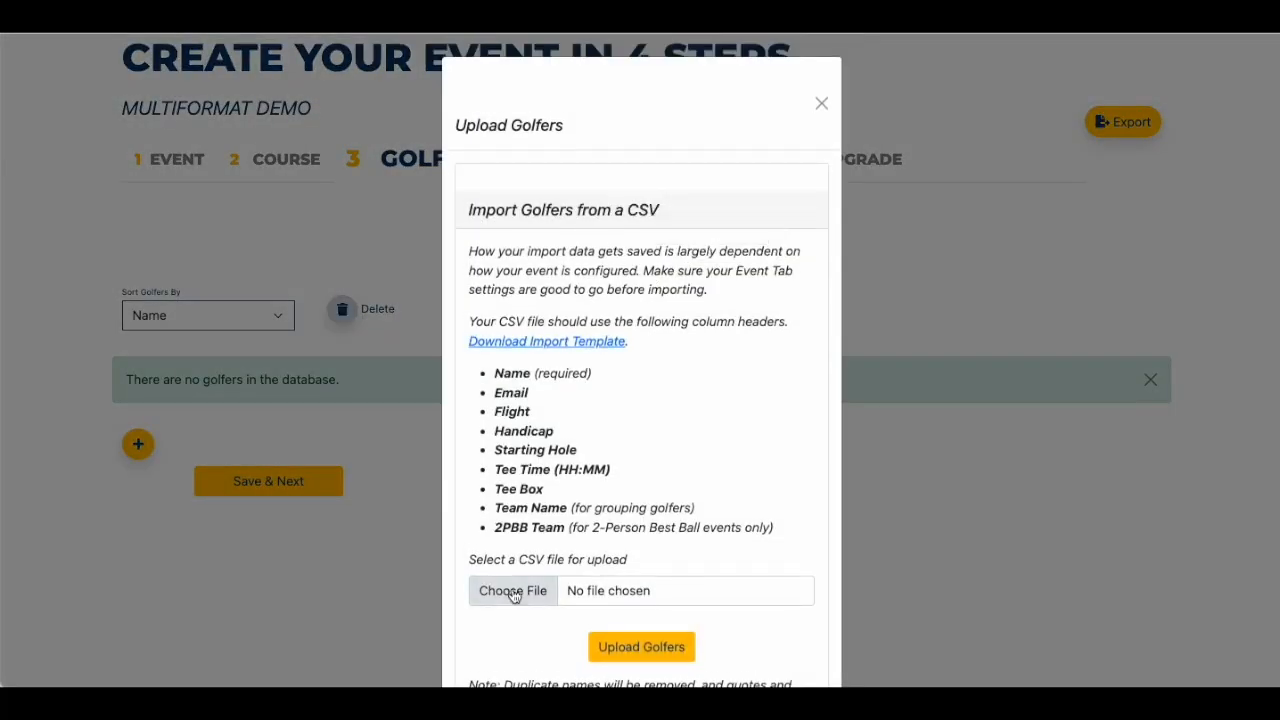
pyautogui.click(513, 594)
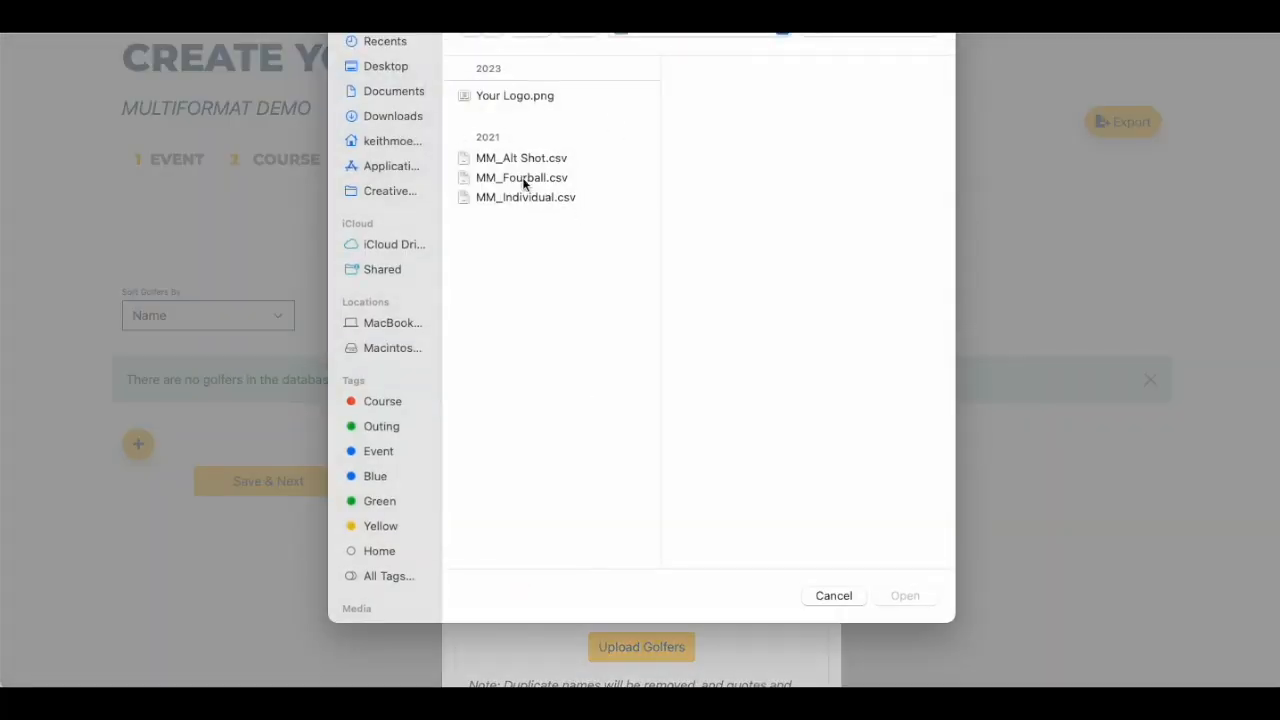
pyautogui.click(532, 178)
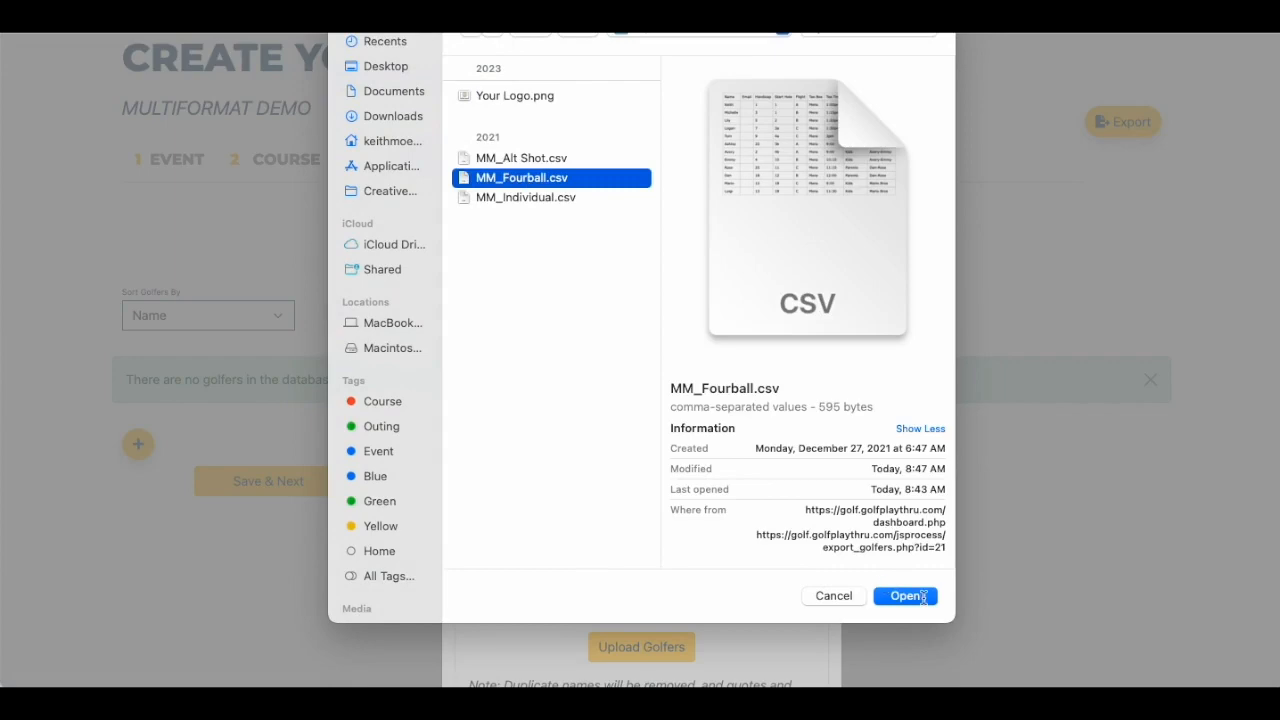
pyautogui.click(921, 597)
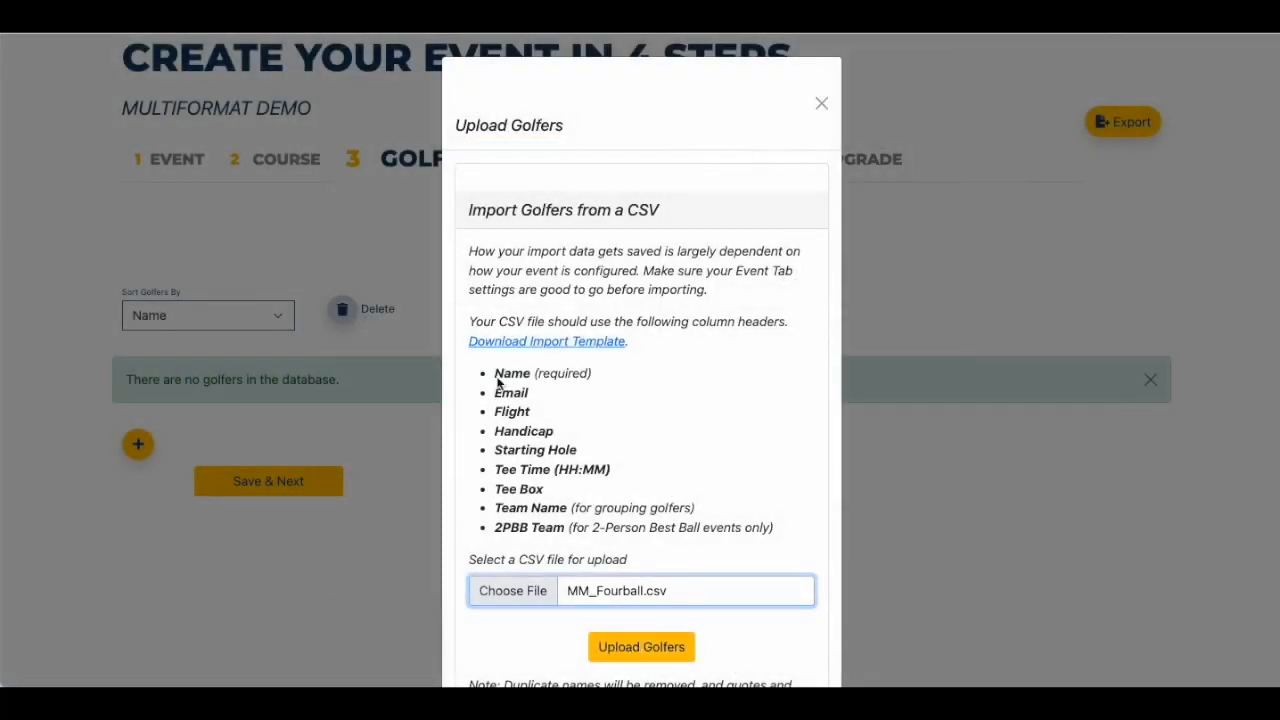
pyautogui.moveTo(497, 372); pyautogui.dragTo(626, 527)
pyautogui.click(793, 515)
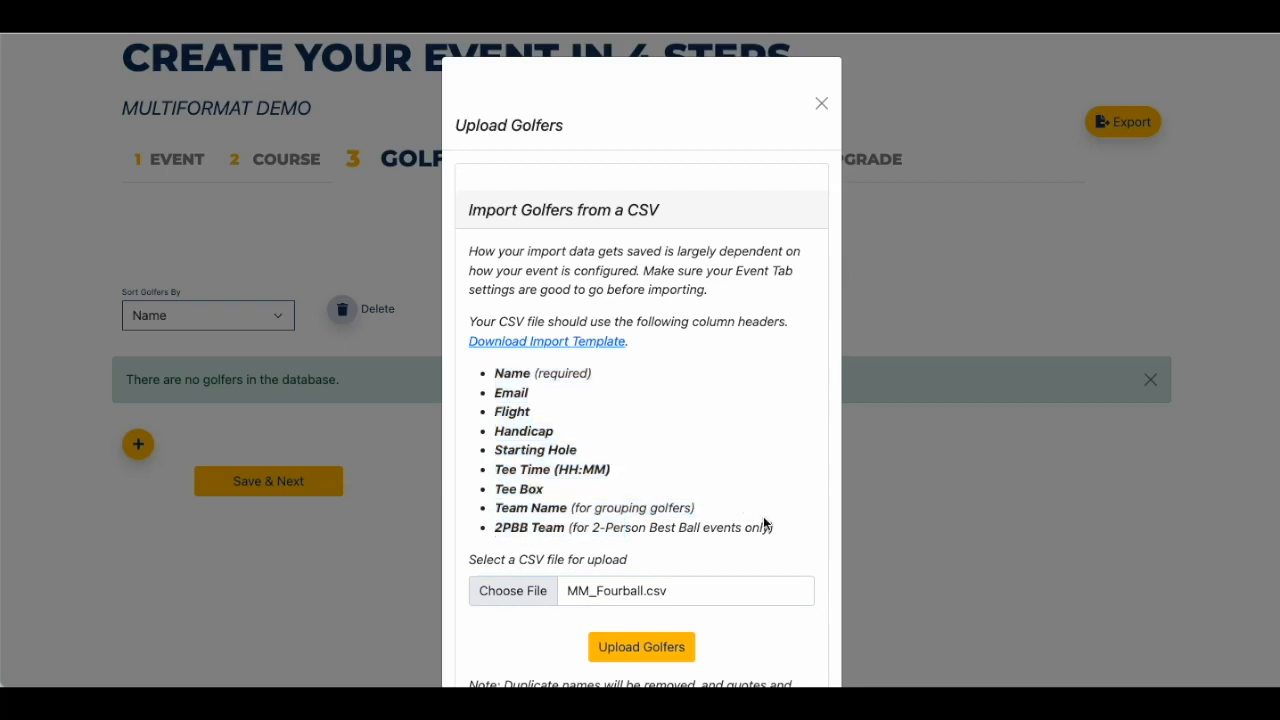
pyautogui.click(662, 649)
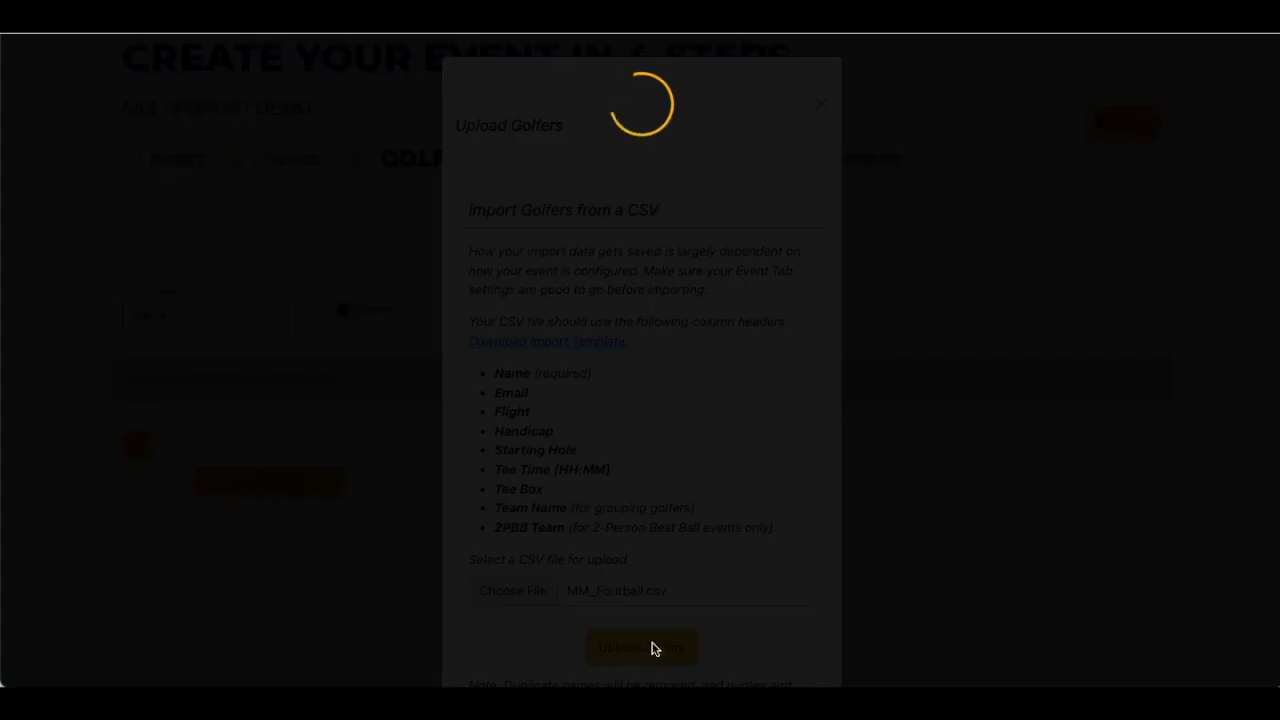
pyautogui.click(819, 102)
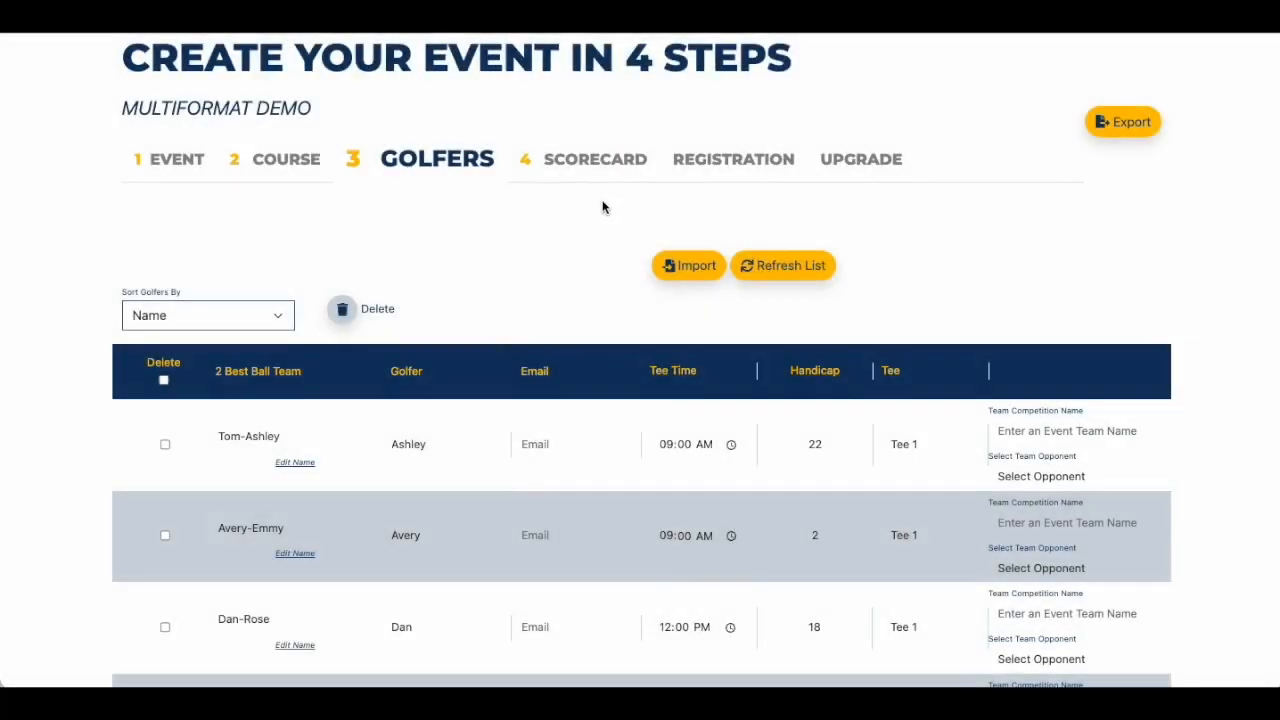
# Step: Enter the team competition name "Parents" for the first listed golfer and "Kids" for the second
pyautogui.scroll(-2, 603, 206)
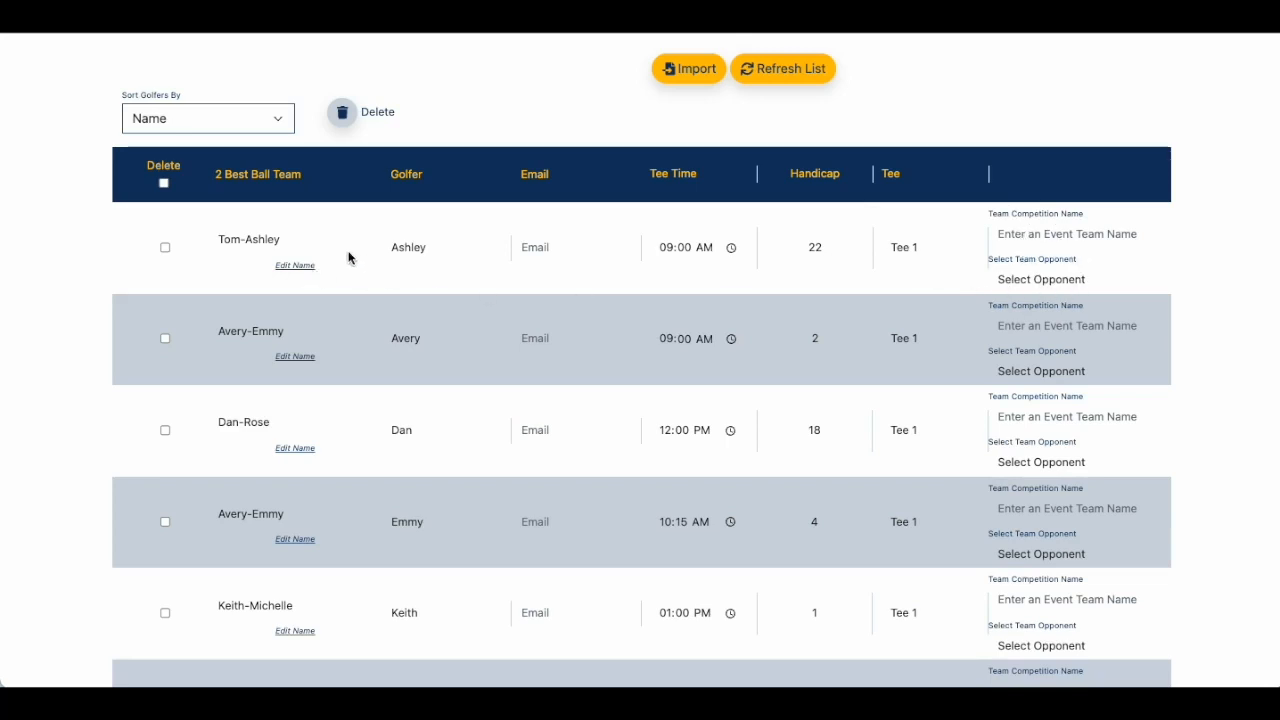
pyautogui.click(1046, 228)
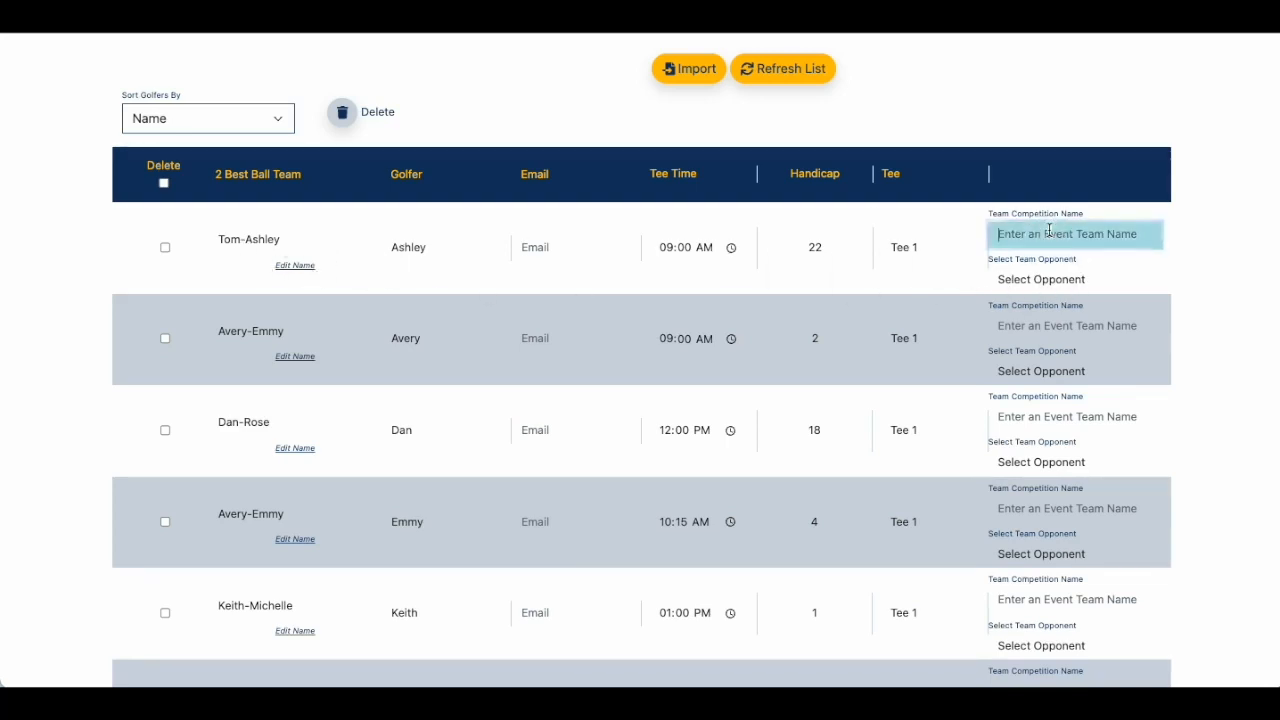
pyautogui.write('Parents')
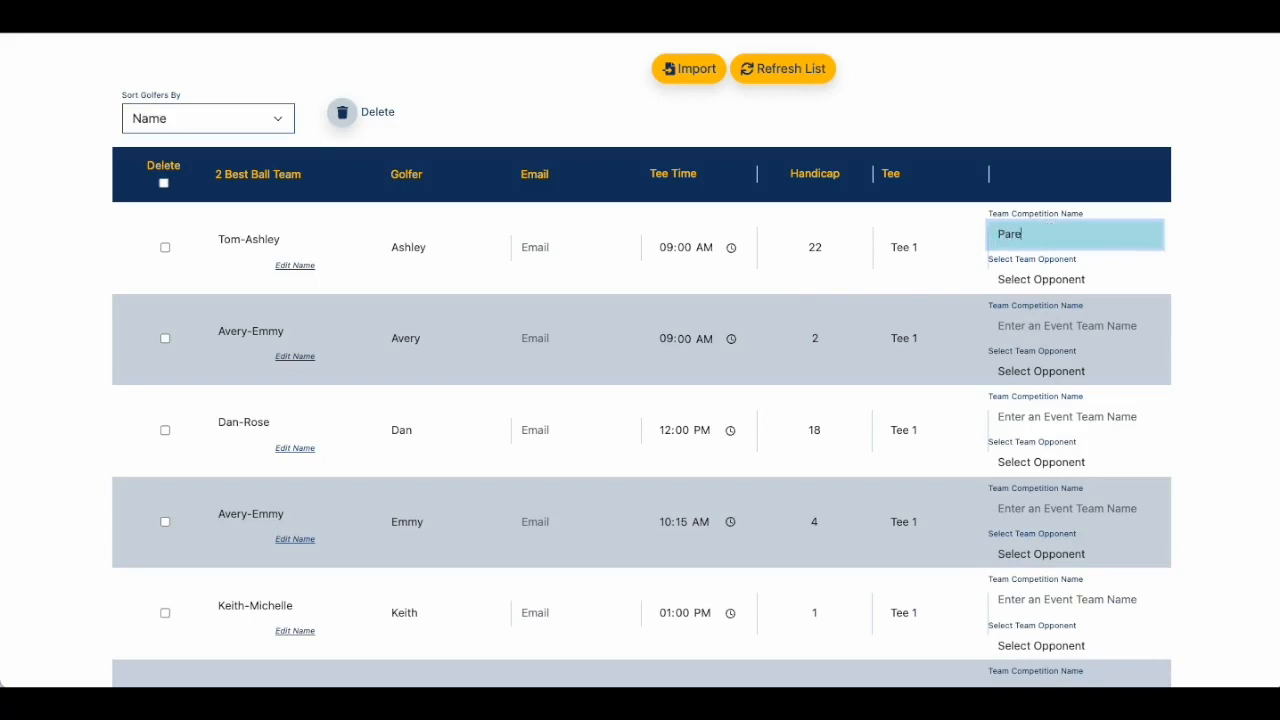
pyautogui.click(1049, 322)
pyautogui.write('Kids')
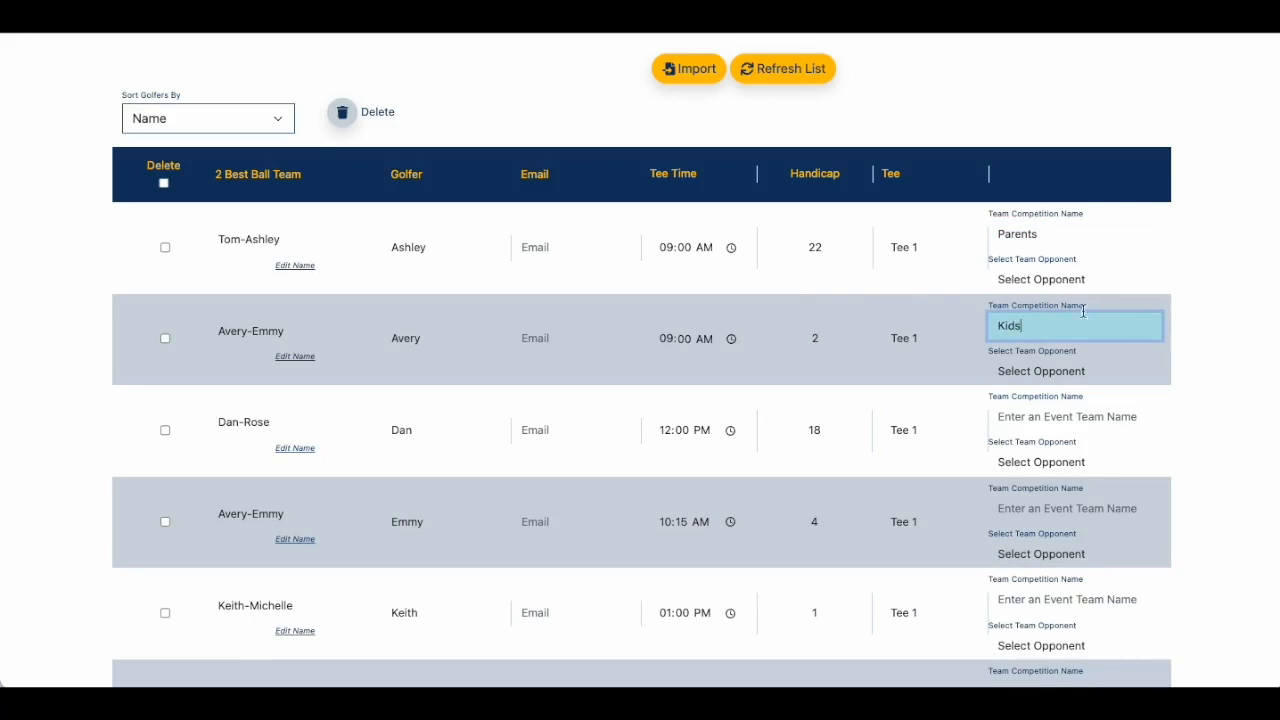
# Step: Copy the "Parents" team competition name to the golfers with handicaps 18, 1, 3 and 25
pyautogui.doubleClick(1026, 240)
pyautogui.hotkey('ctrl', 'c')
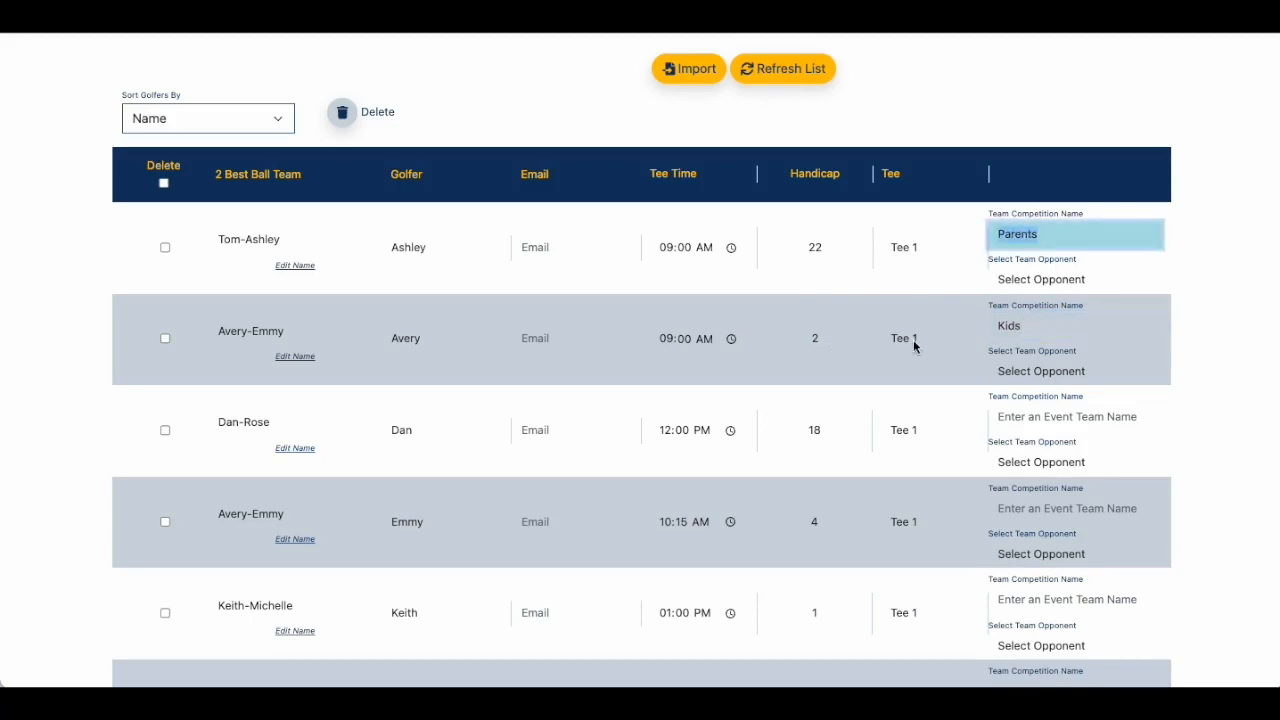
pyautogui.click(1036, 418)
pyautogui.hotkey('ctrl', 'v')
pyautogui.scroll(-2, 1034, 430)
pyautogui.click(1030, 437)
pyautogui.hotkey('ctrl', 'v')
pyautogui.scroll(-5, 1030, 440)
pyautogui.click(1029, 463)
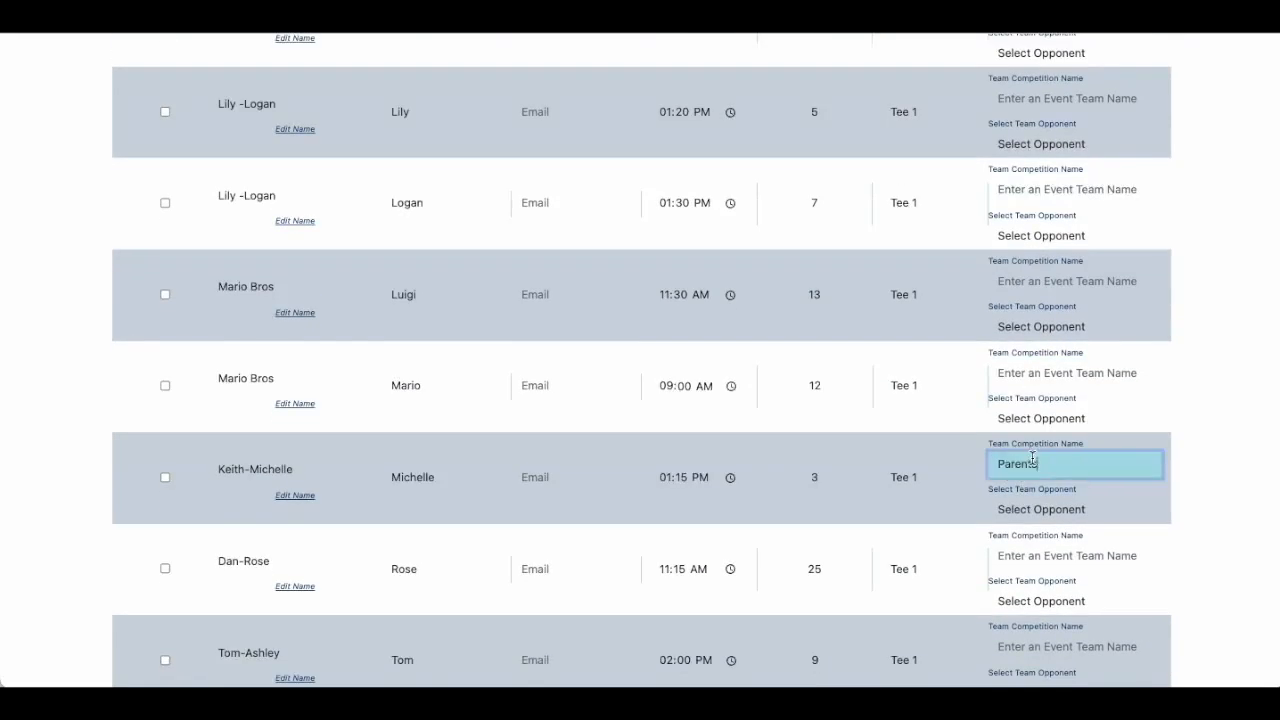
# Step: Copy the "Kids" team competition name to the golfers with handicaps 5, 7 and 13
pyautogui.scroll(5, 1060, 440)
pyautogui.doubleClick(1012, 189)
pyautogui.scroll(-1, 1030, 400)
pyautogui.click(1043, 470)
pyautogui.press('super+v')
pyautogui.click(1040, 562)
pyautogui.press('super+v')
pyautogui.click(1029, 498)
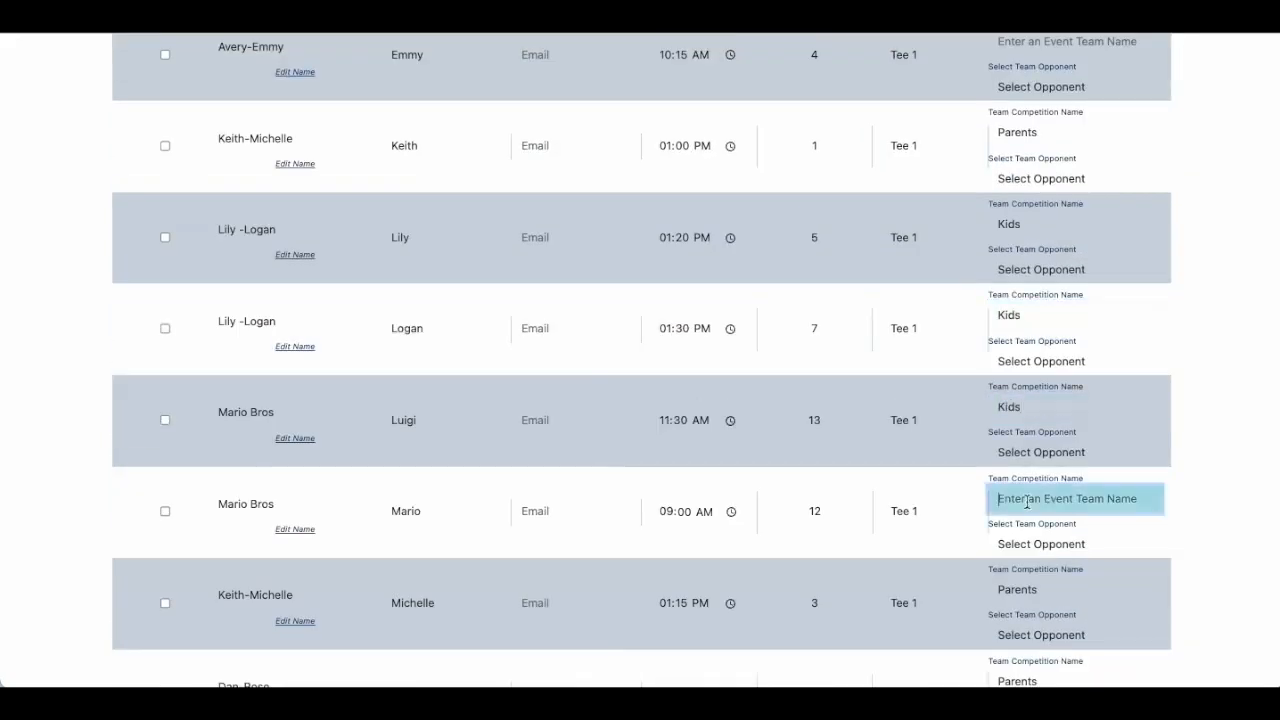
pyautogui.scroll(5, 1036, 400)
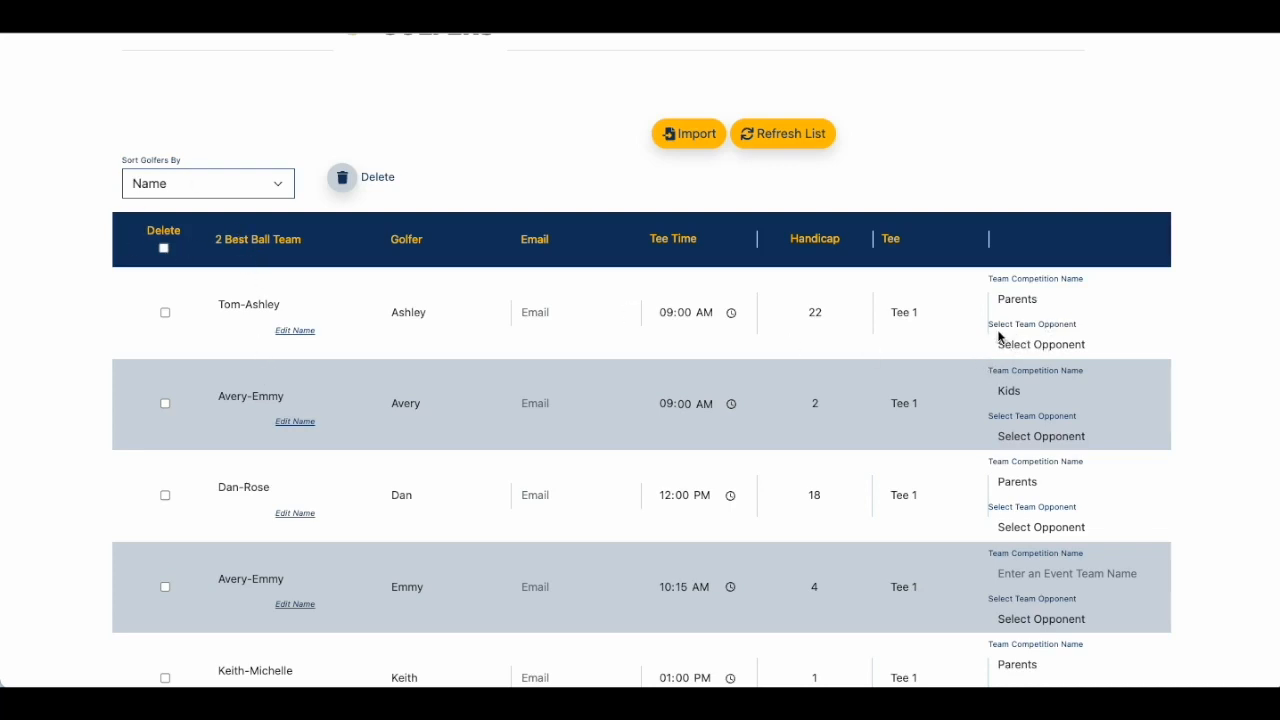
# Step: Assign opponents: the first listed team against the second, the handicap 18 golfer's team against Mario Bros, the handicap 1 golfer's team against the handicap 5 golfer's team
pyautogui.click(1054, 346)
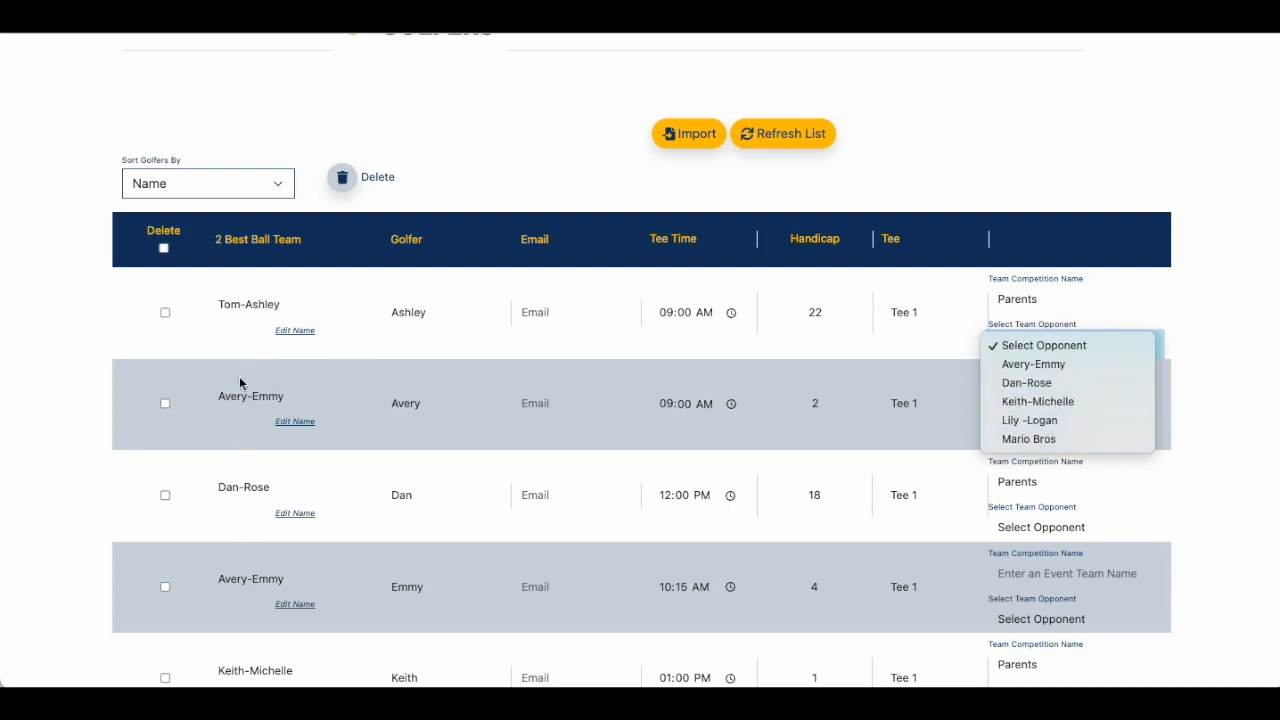
pyautogui.click(1050, 367)
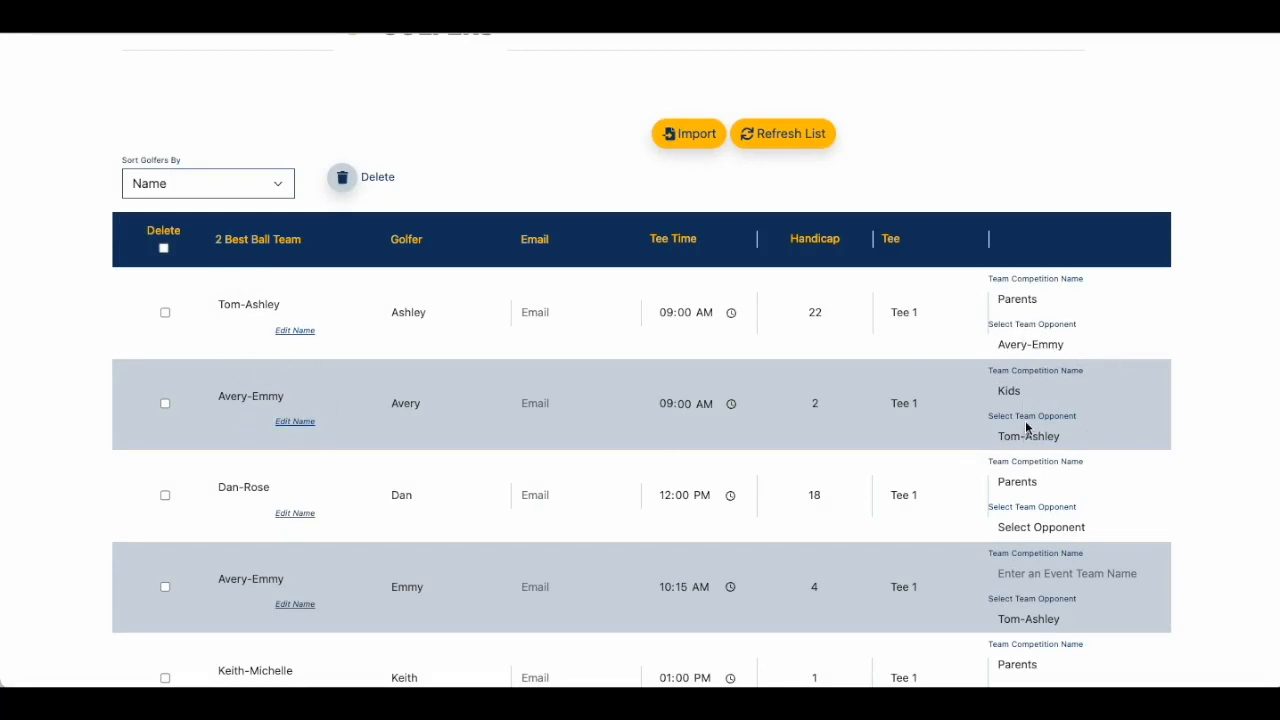
pyautogui.scroll(-3, 277, 346)
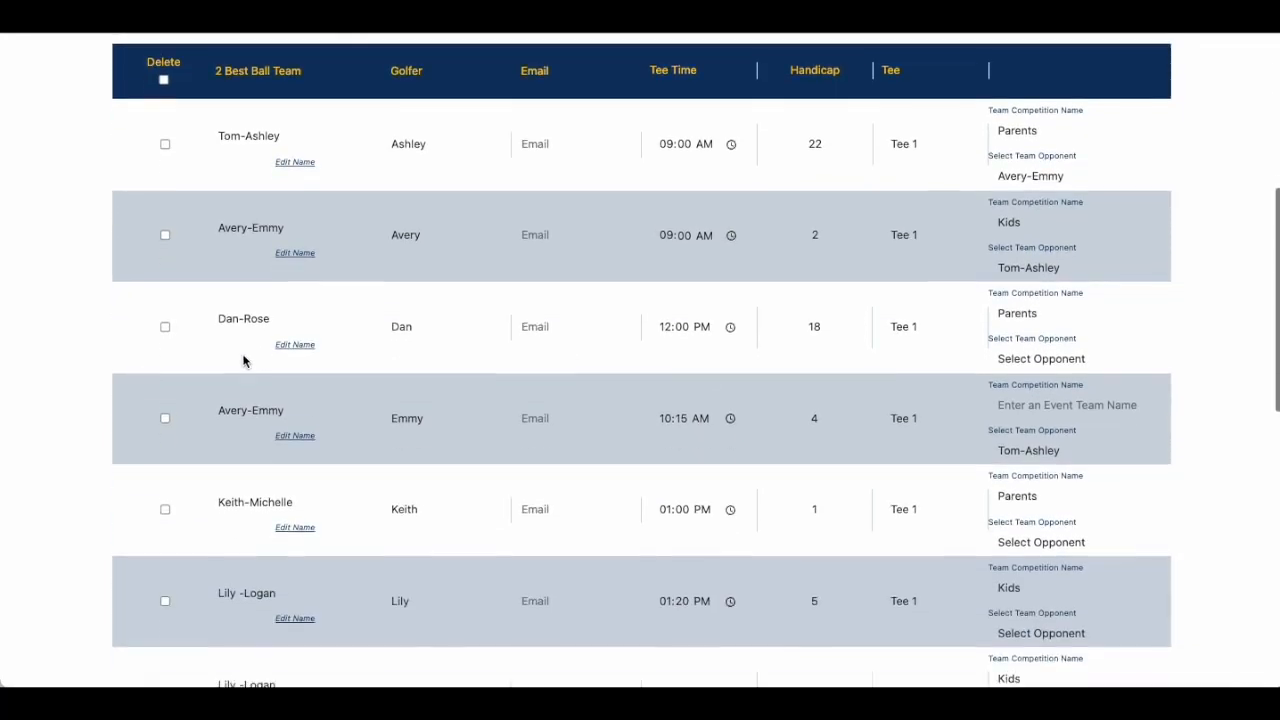
pyautogui.click(1036, 359)
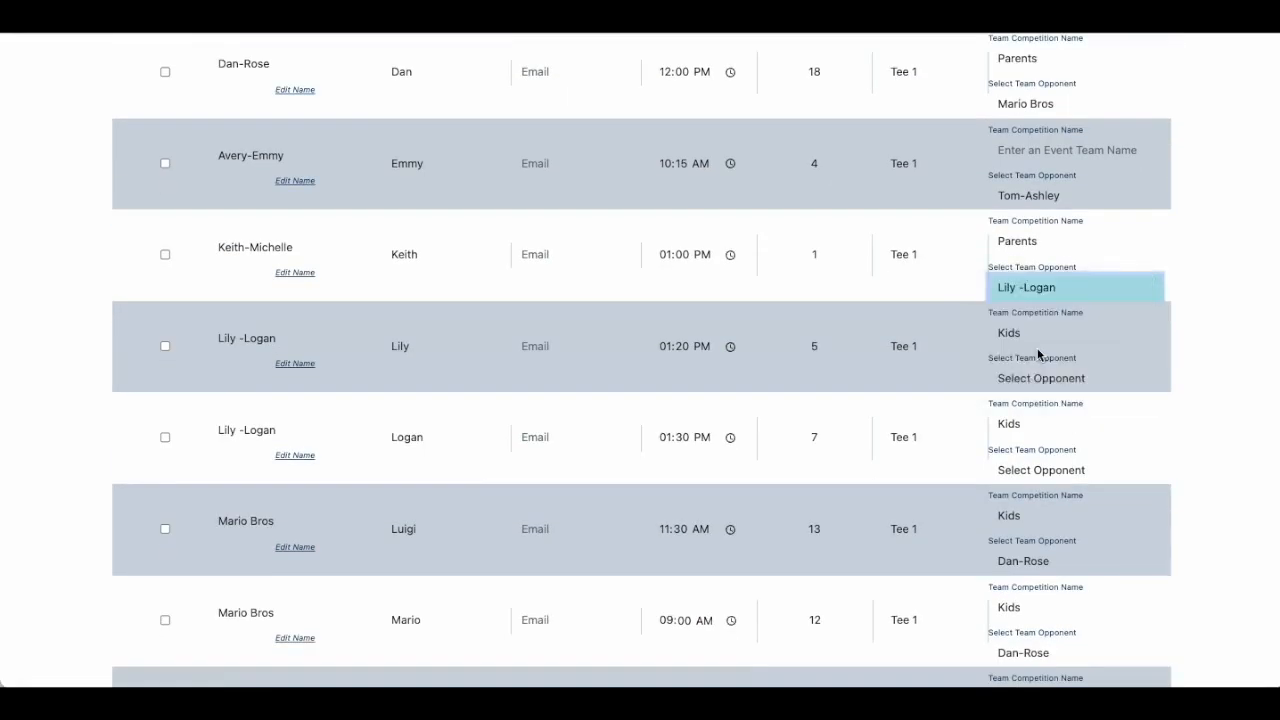
pyautogui.scroll(-8, 1036, 356)
pyautogui.scroll(8, 1034, 357)
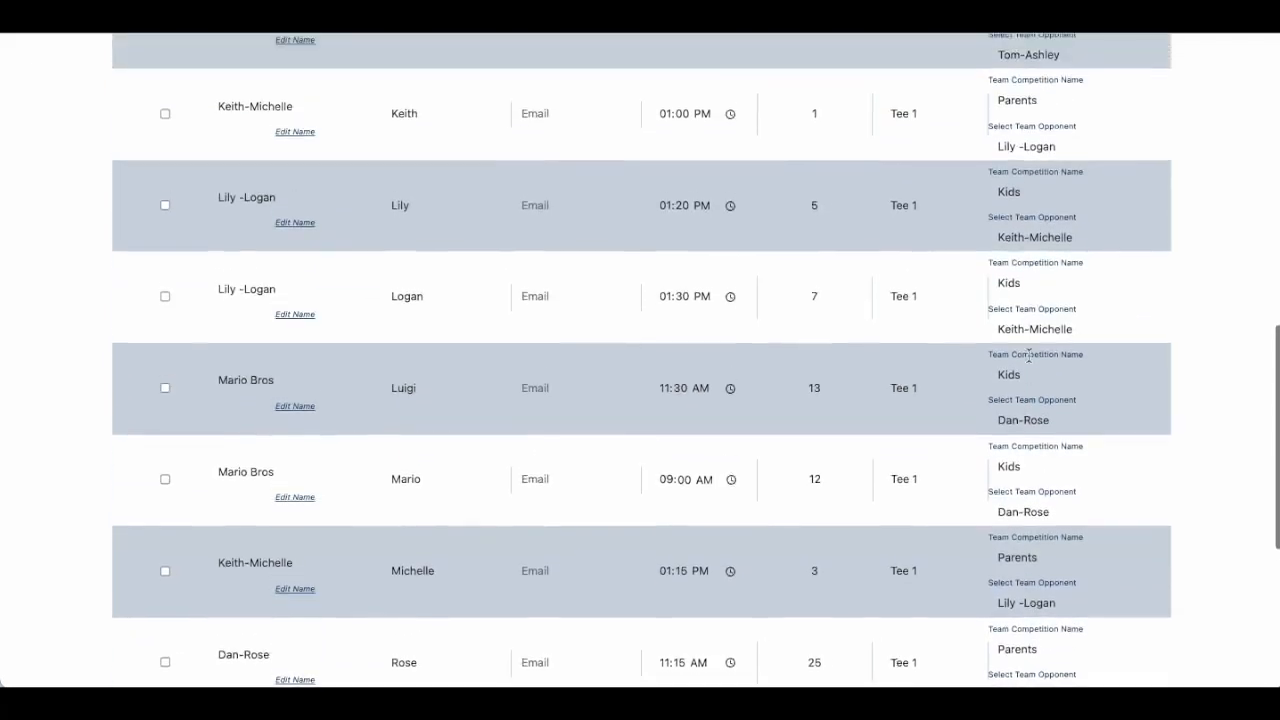
pyautogui.scroll(5, 1028, 354)
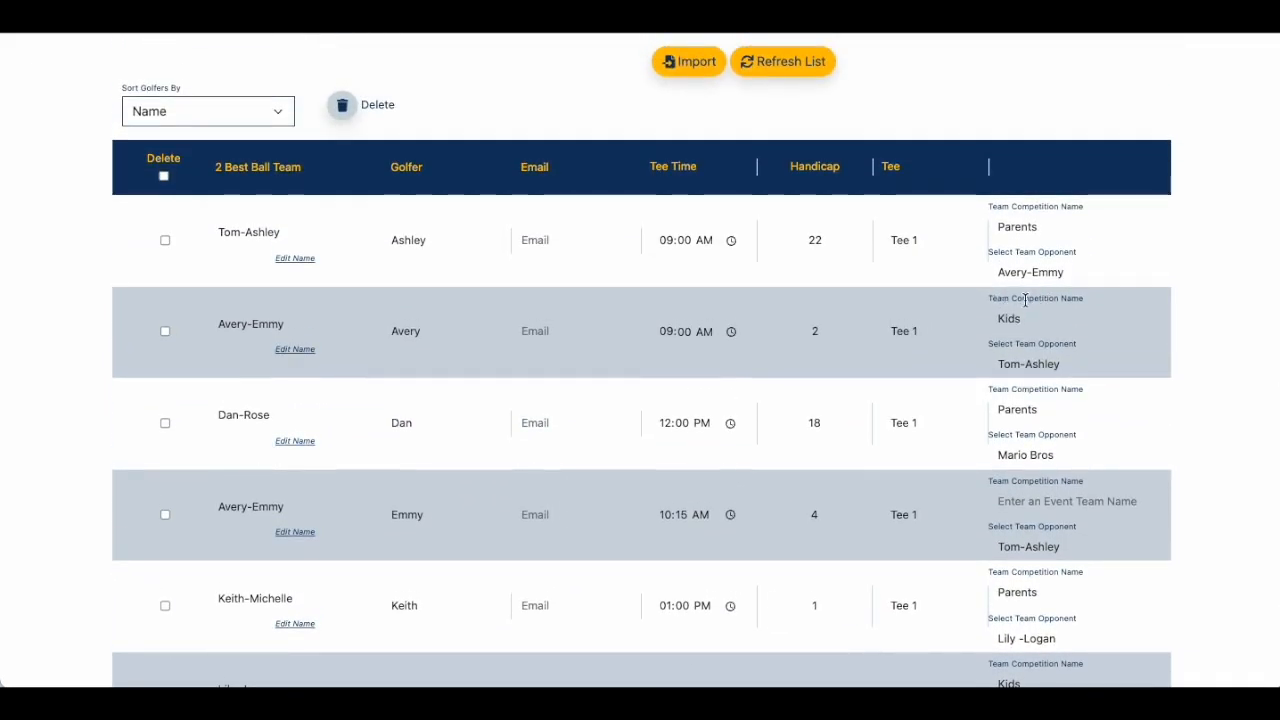
pyautogui.scroll(1, 628, 265)
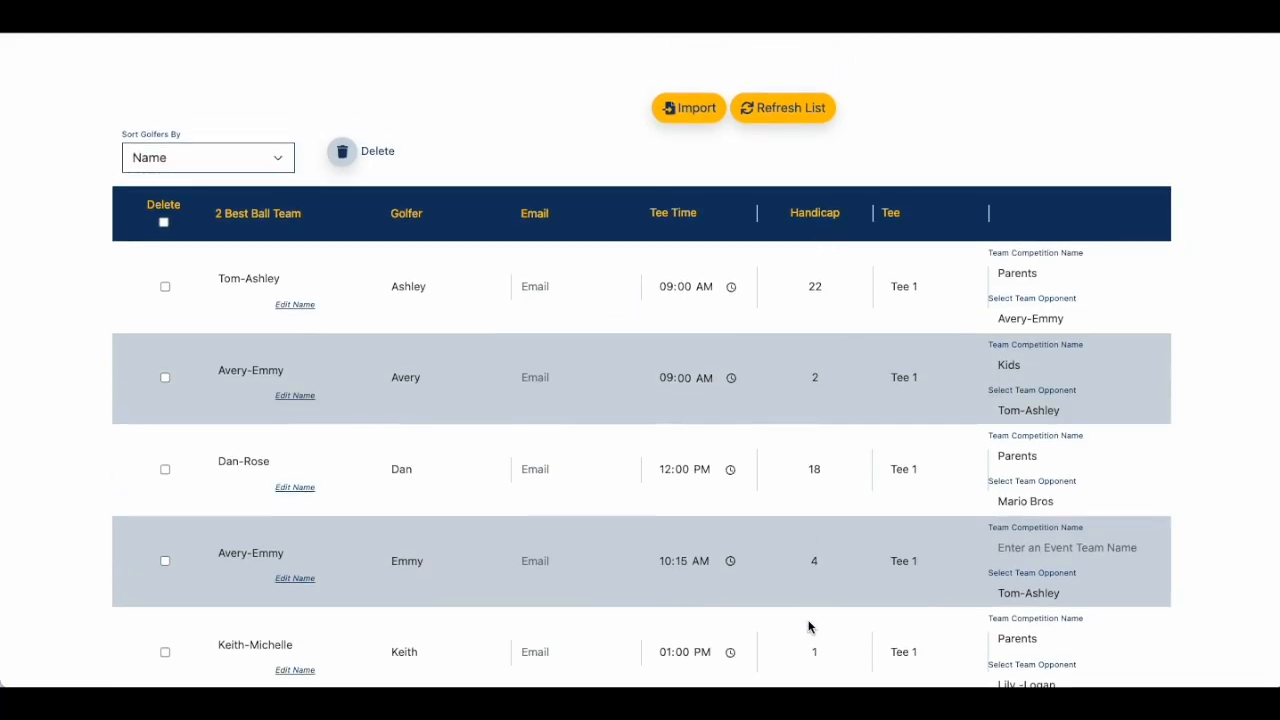
# Step: Check the tee options available for the first listed golfer
pyautogui.click(906, 290)
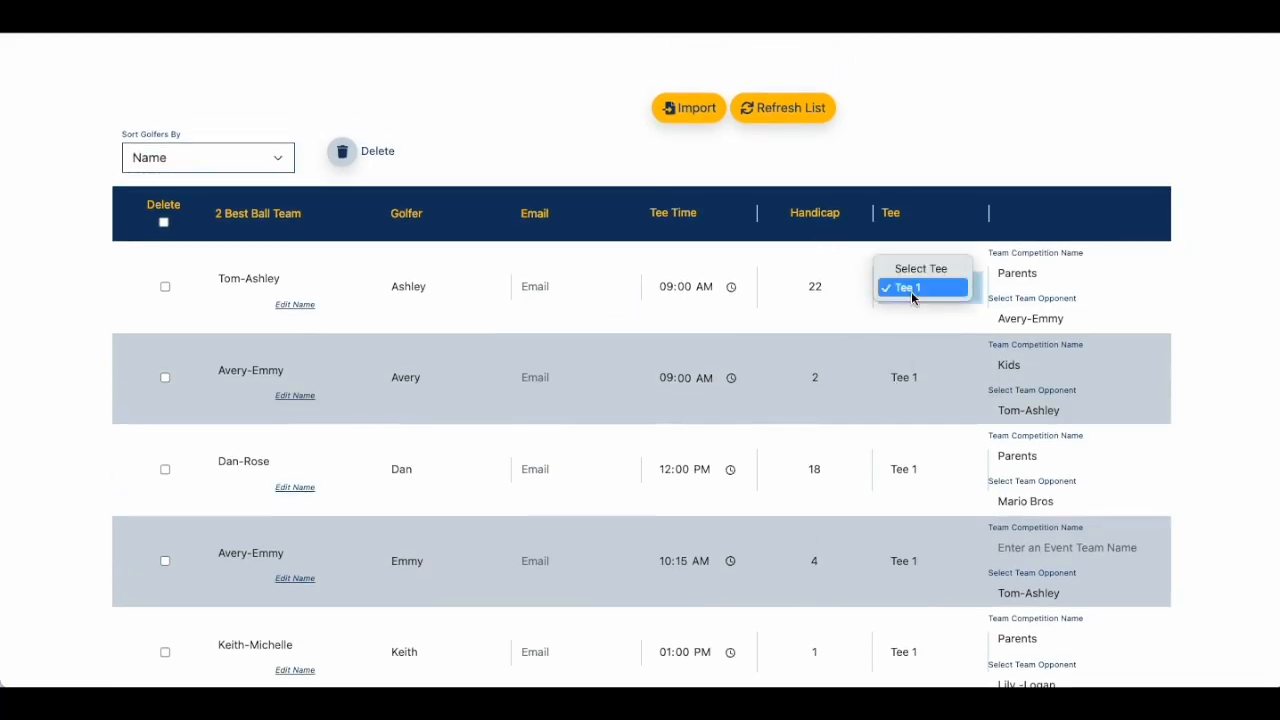
pyautogui.click(916, 125)
# Step: Add the Multi-Round Scoring upgrade for the event to the cart
pyautogui.scroll(4, 640, 312)
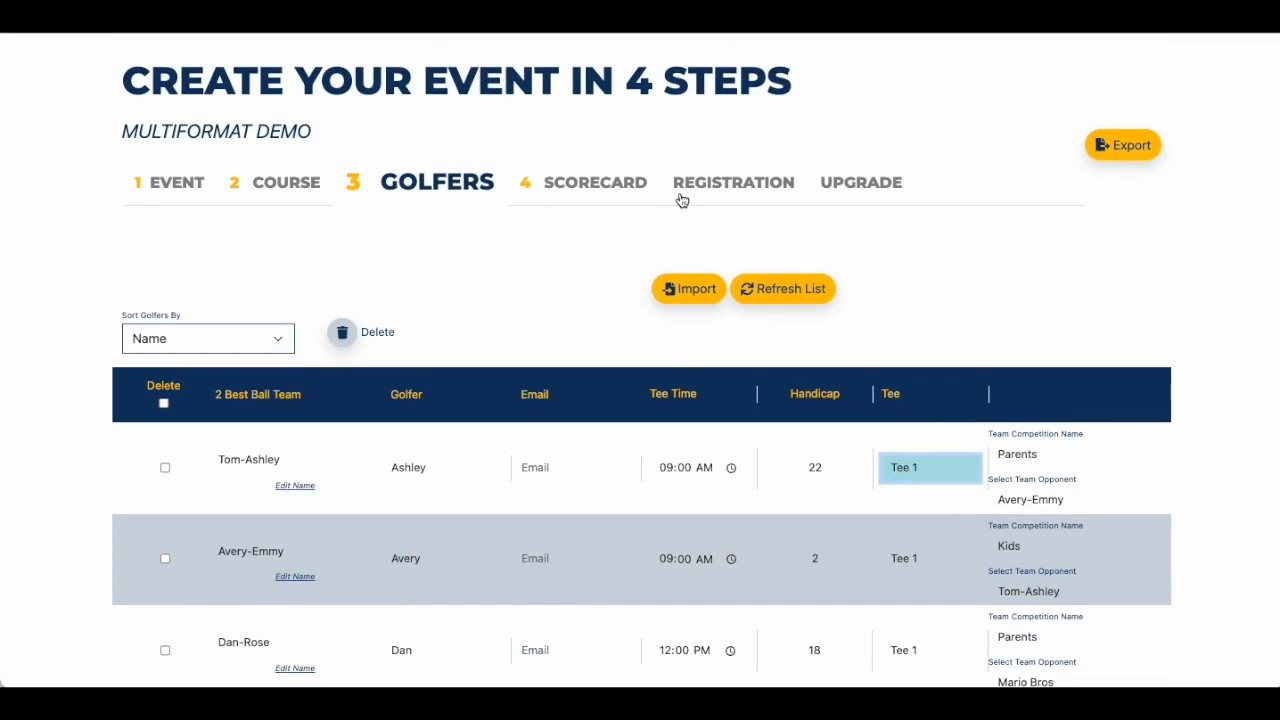
pyautogui.click(866, 183)
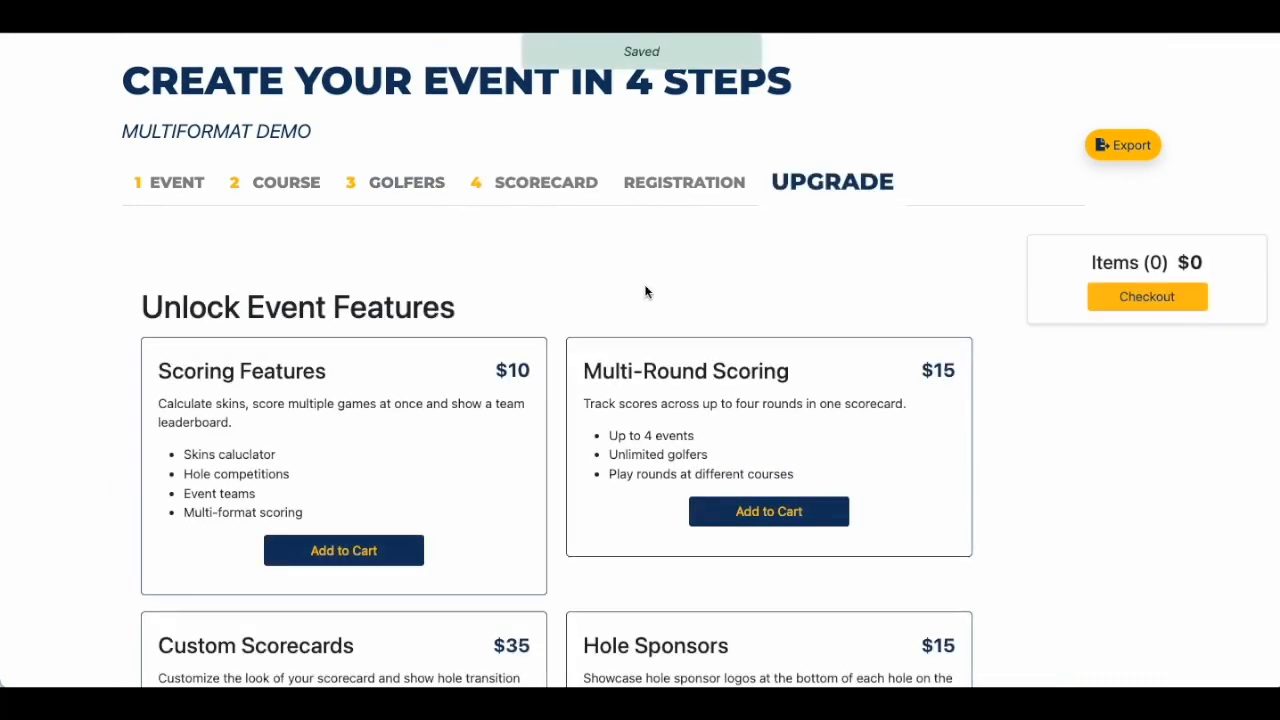
pyautogui.scroll(-2, 745, 330)
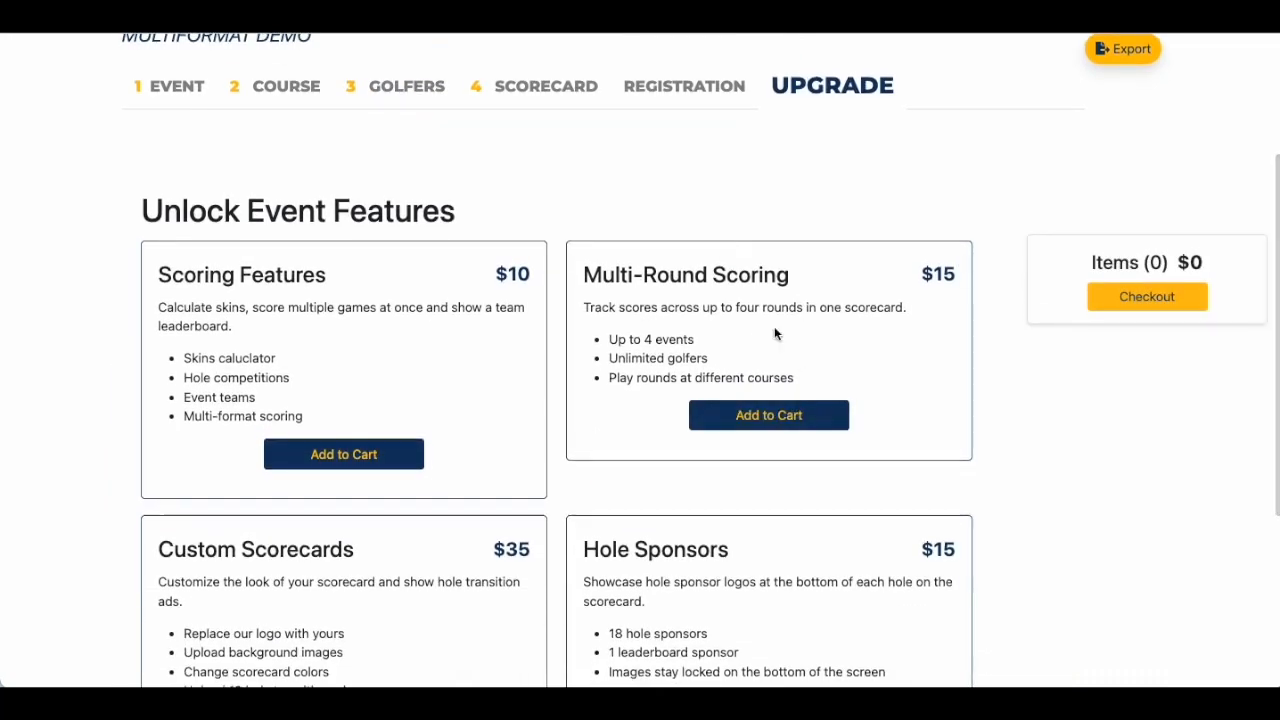
pyautogui.click(769, 420)
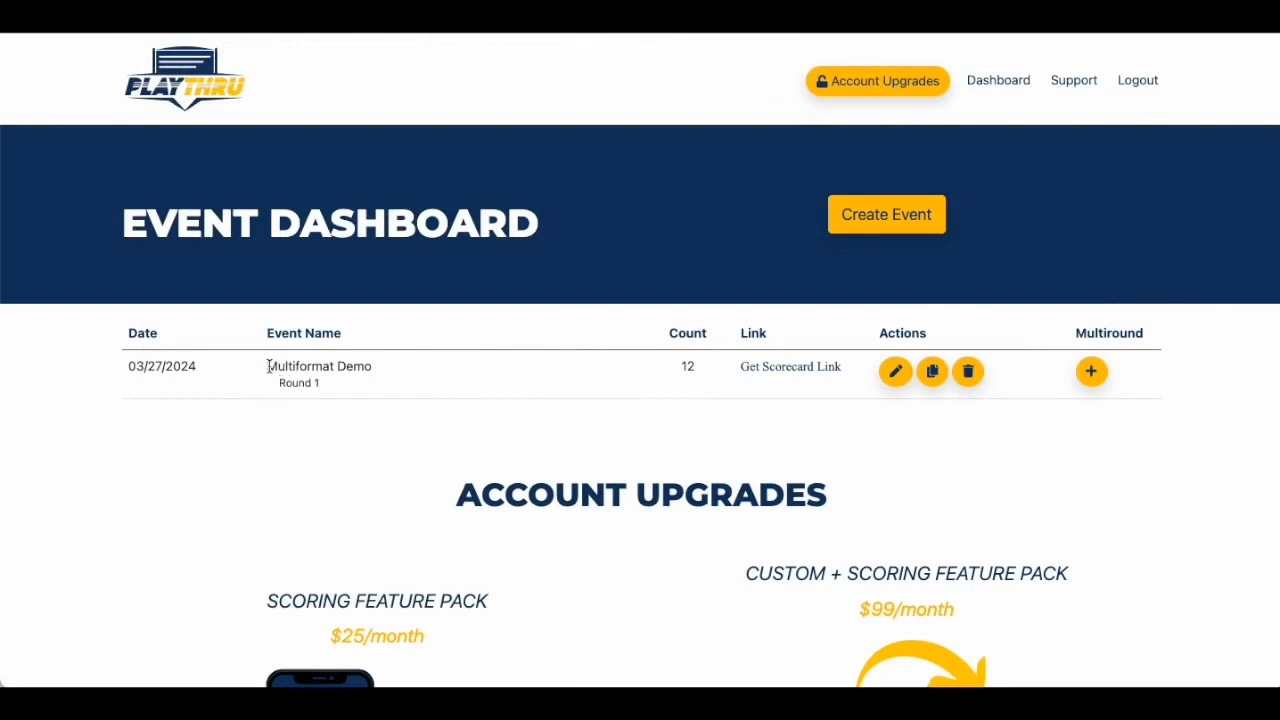
# Step: Add a second round to the Multiformat Demo event and dismiss the duplication report
pyautogui.moveTo(268, 366); pyautogui.dragTo(386, 363)
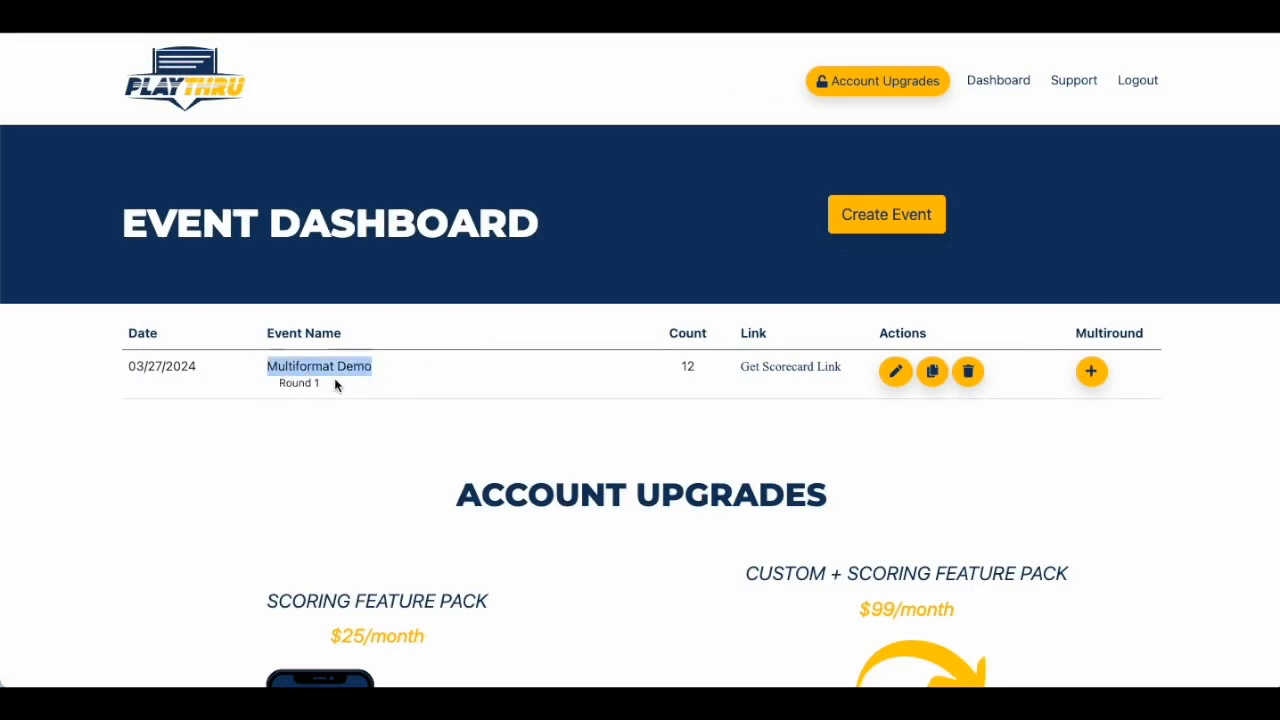
pyautogui.click(1091, 374)
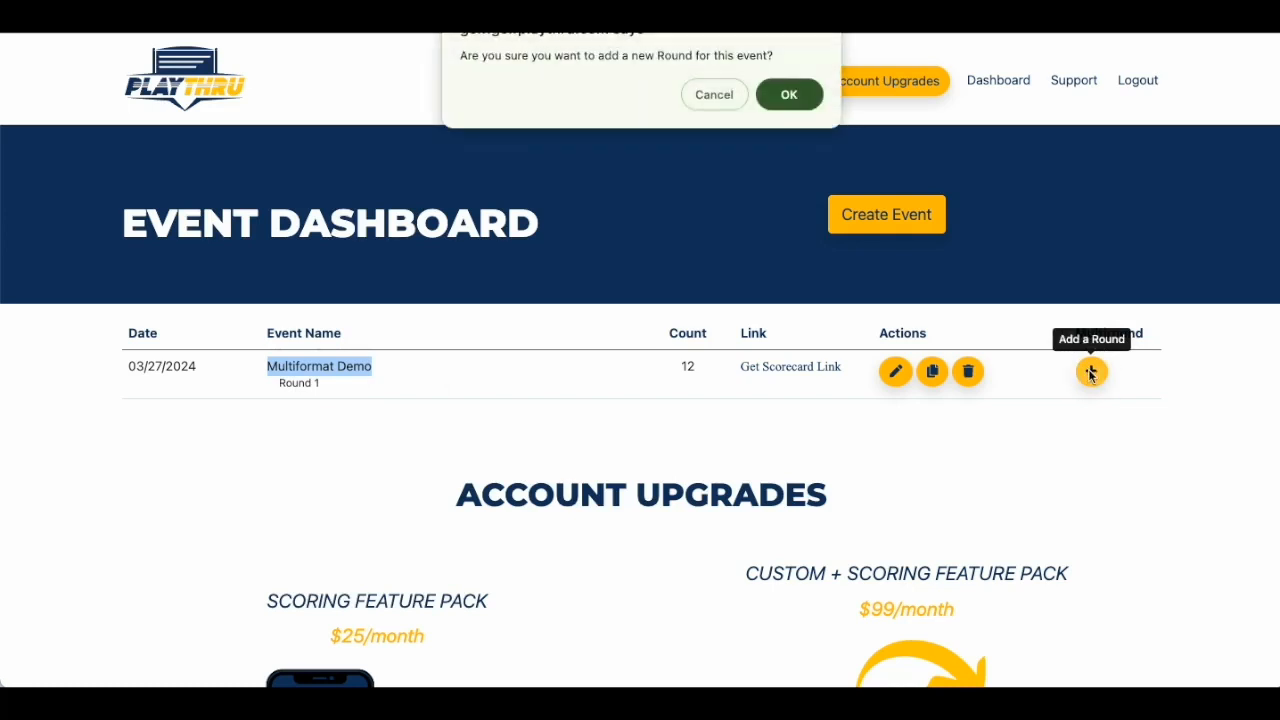
pyautogui.click(788, 95)
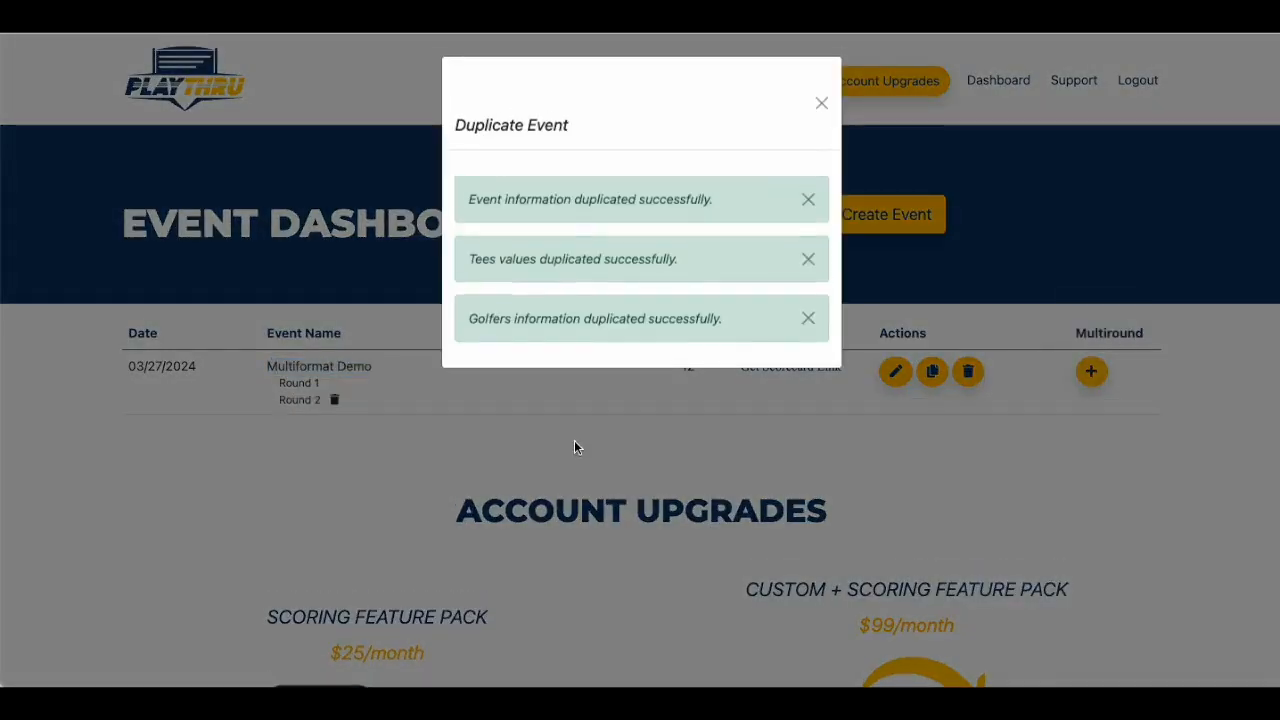
pyautogui.click(823, 104)
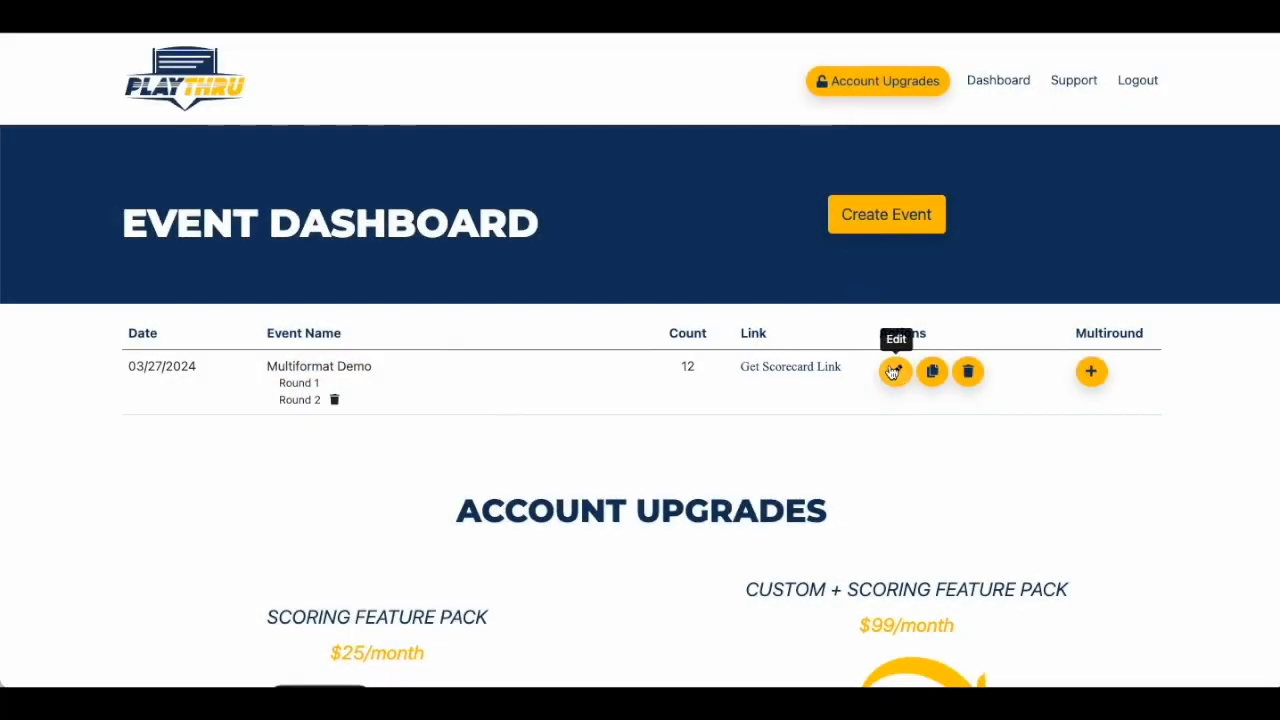
# Step: Open the Multiformat Demo event for editing and set the Round 2 game format to Alternate Shot
pyautogui.click(895, 372)
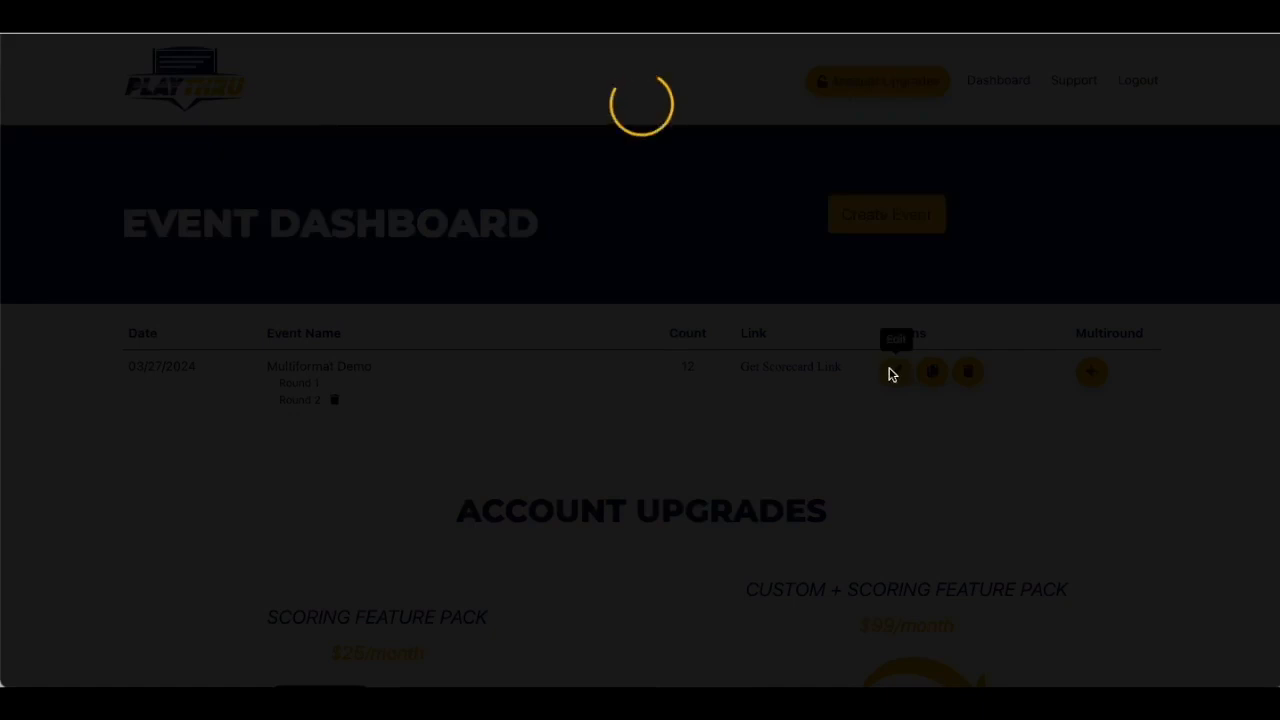
pyautogui.scroll(-1, 622, 376)
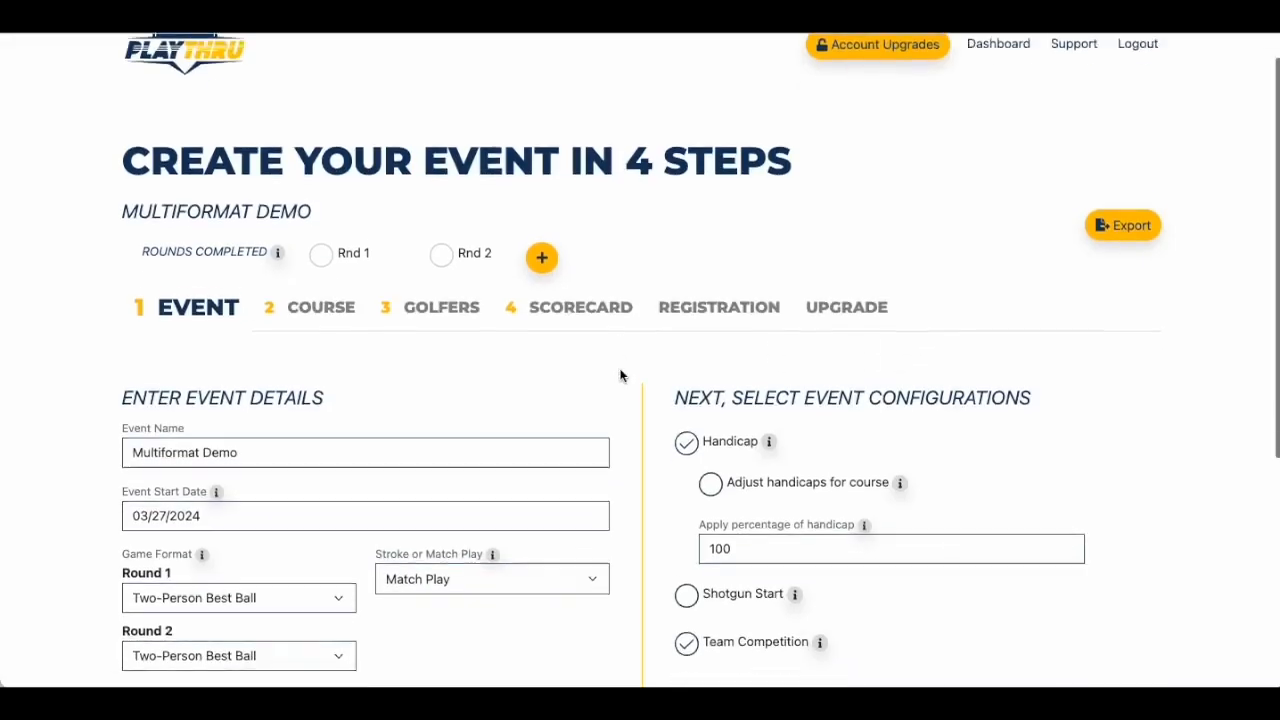
pyautogui.scroll(-1, 620, 376)
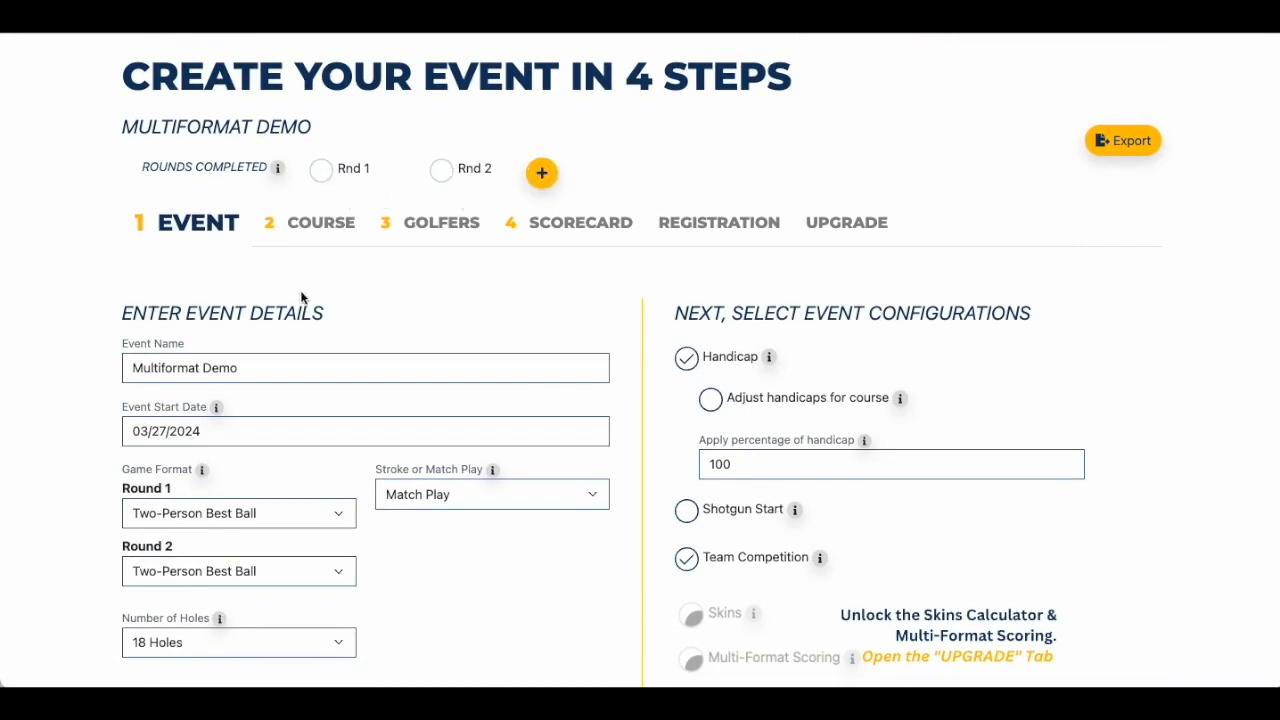
pyautogui.scroll(-1, 307, 297)
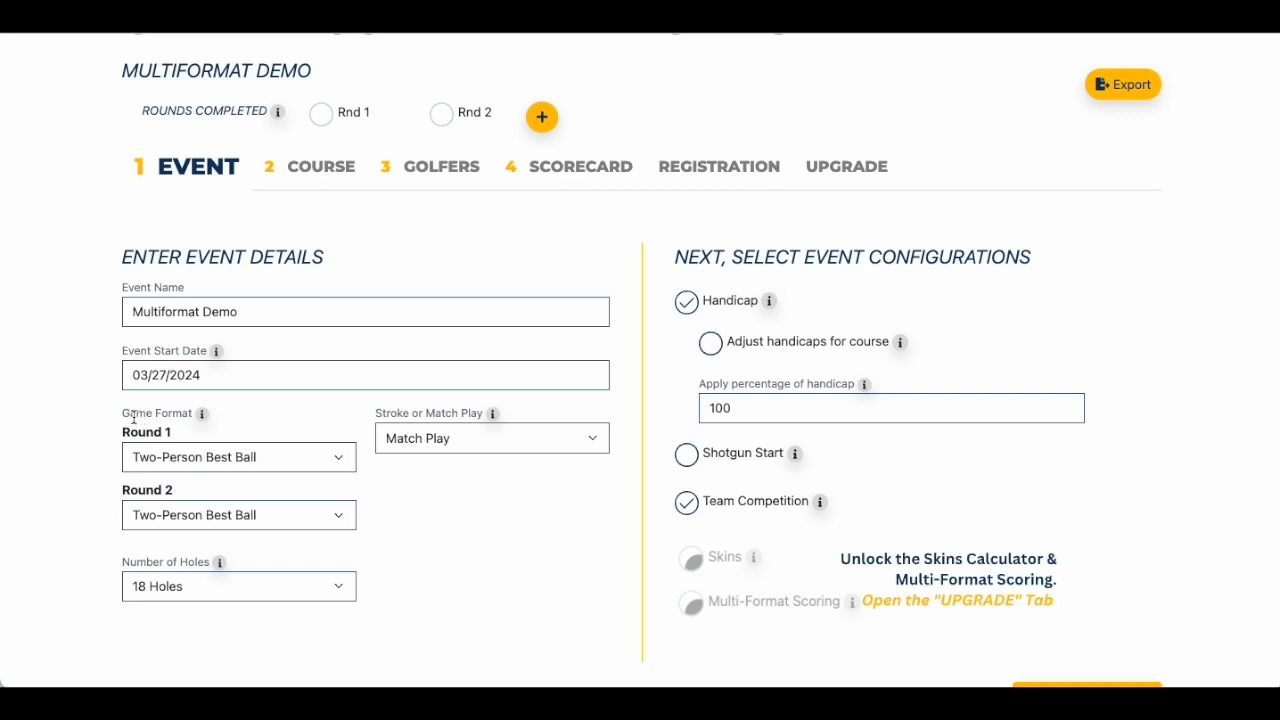
pyautogui.click(164, 516)
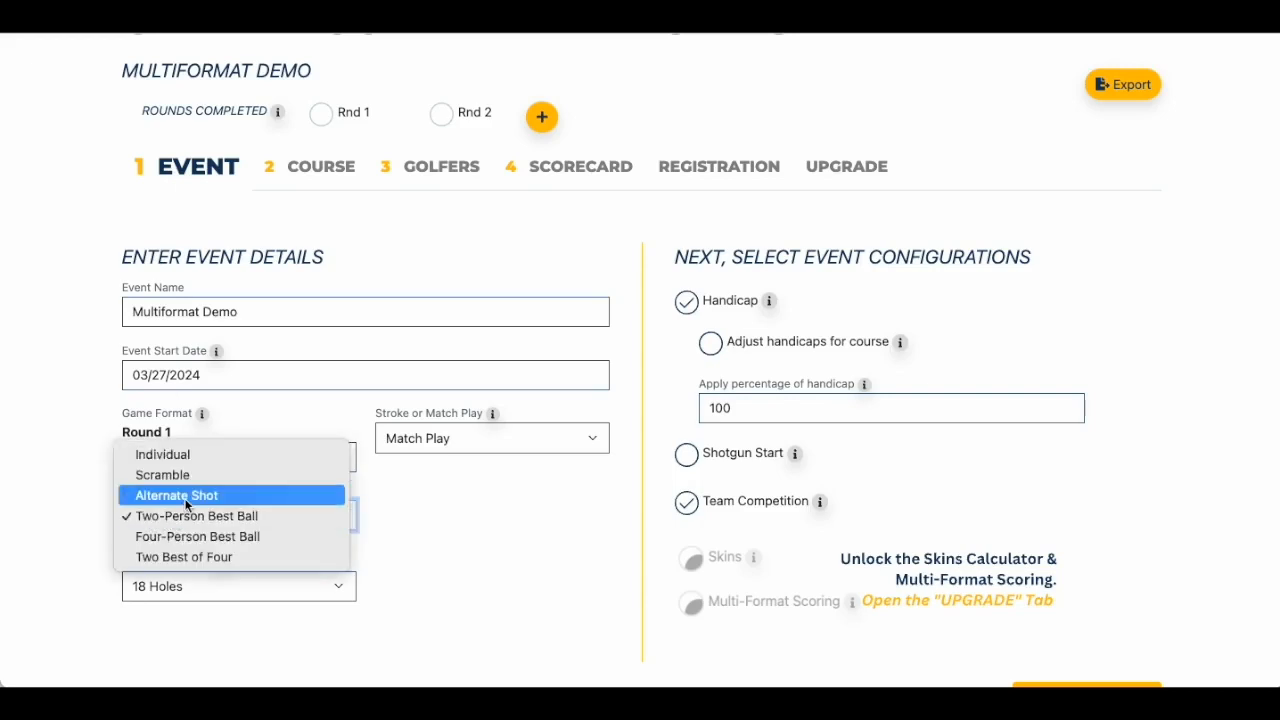
pyautogui.click(185, 496)
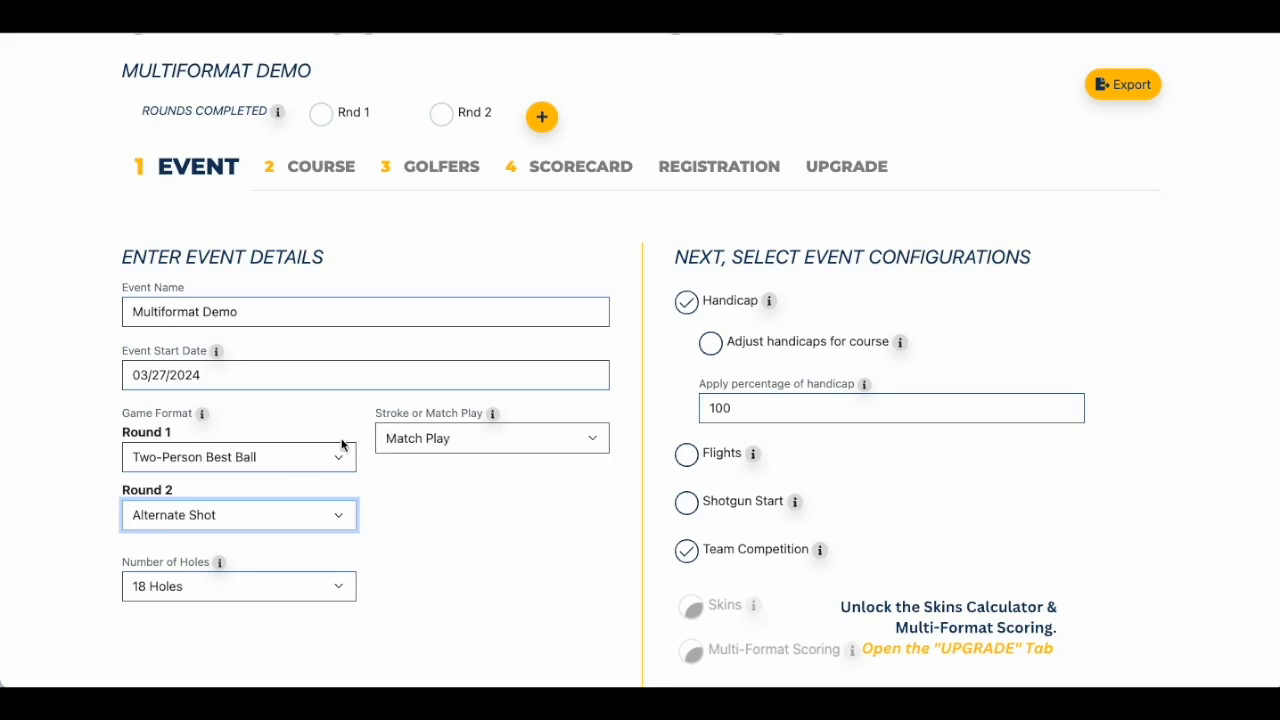
pyautogui.click(686, 552)
# Step: Collapse the Round 1 tees in the course setup and examine the Round 2 tee's pars and handicaps
pyautogui.click(327, 180)
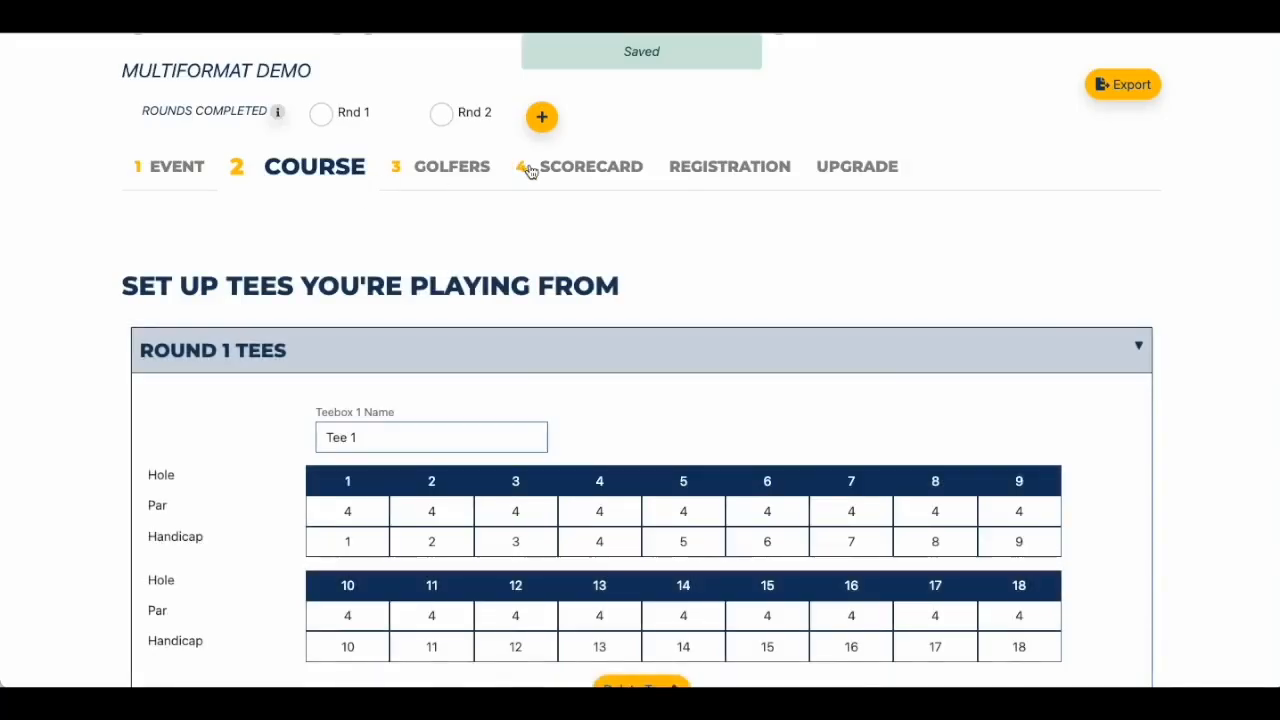
pyautogui.scroll(-1, 531, 174)
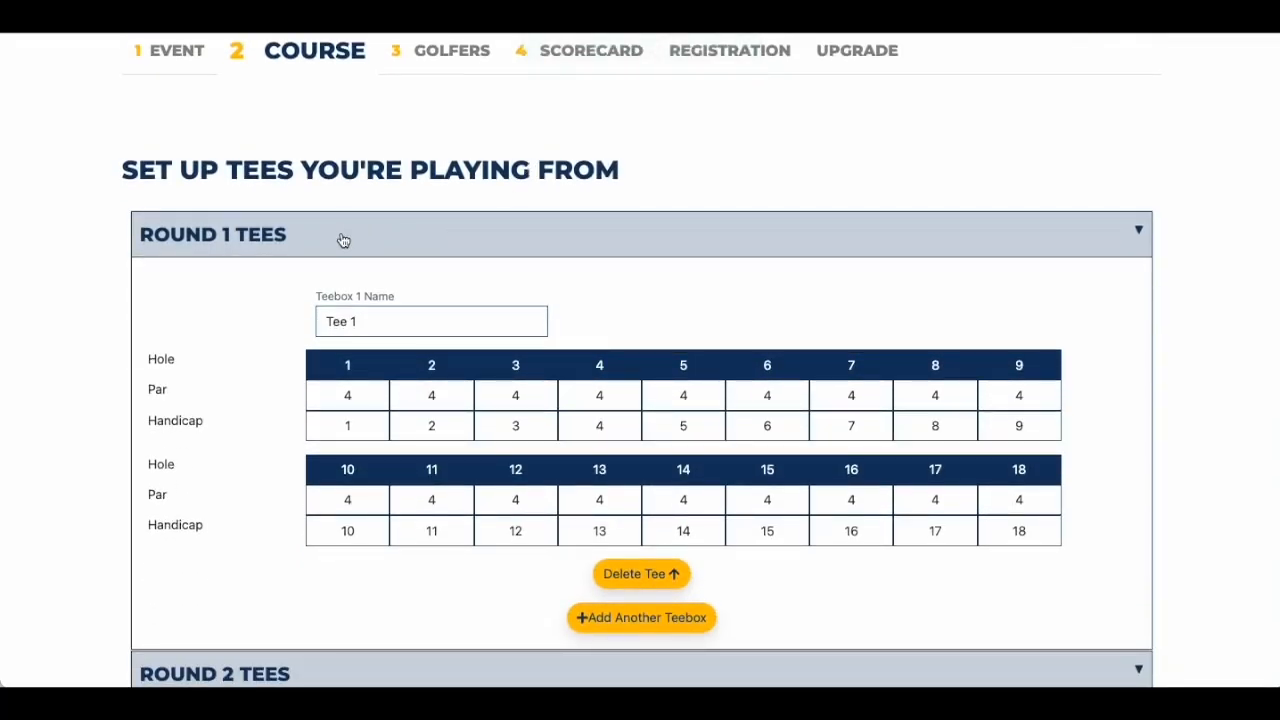
pyautogui.click(343, 240)
pyautogui.click(380, 283)
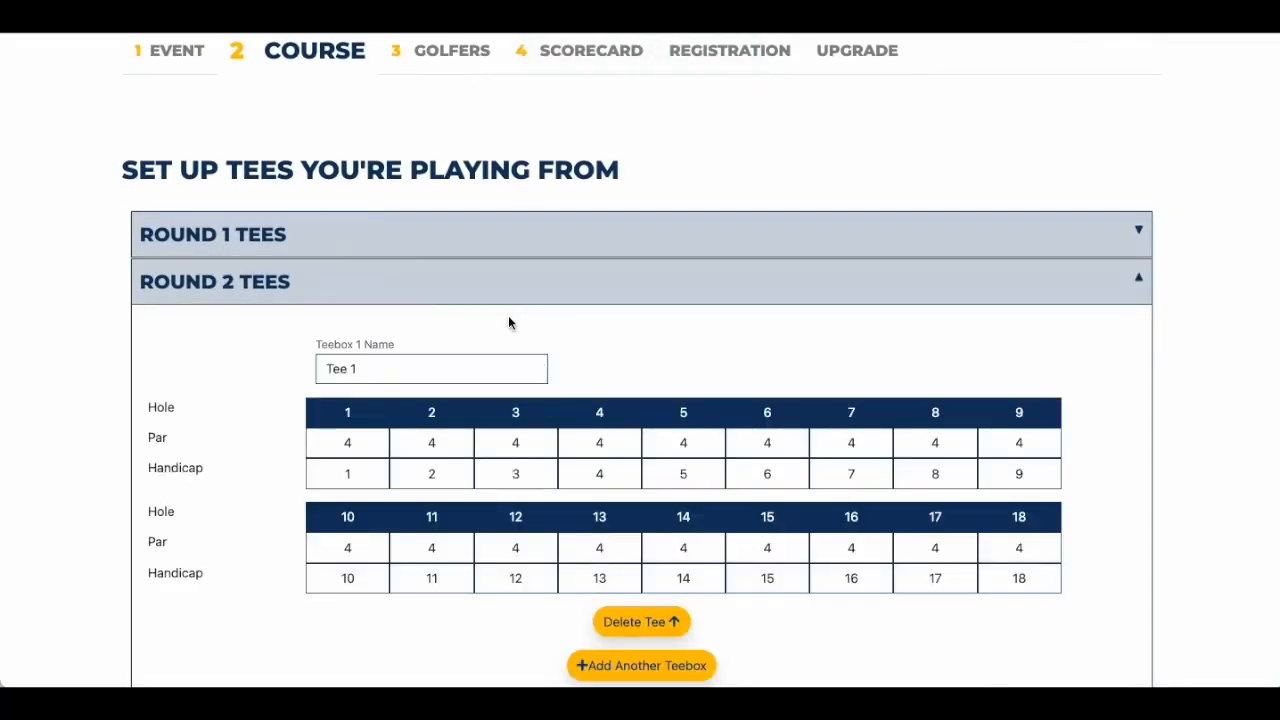
pyautogui.scroll(-1, 508, 322)
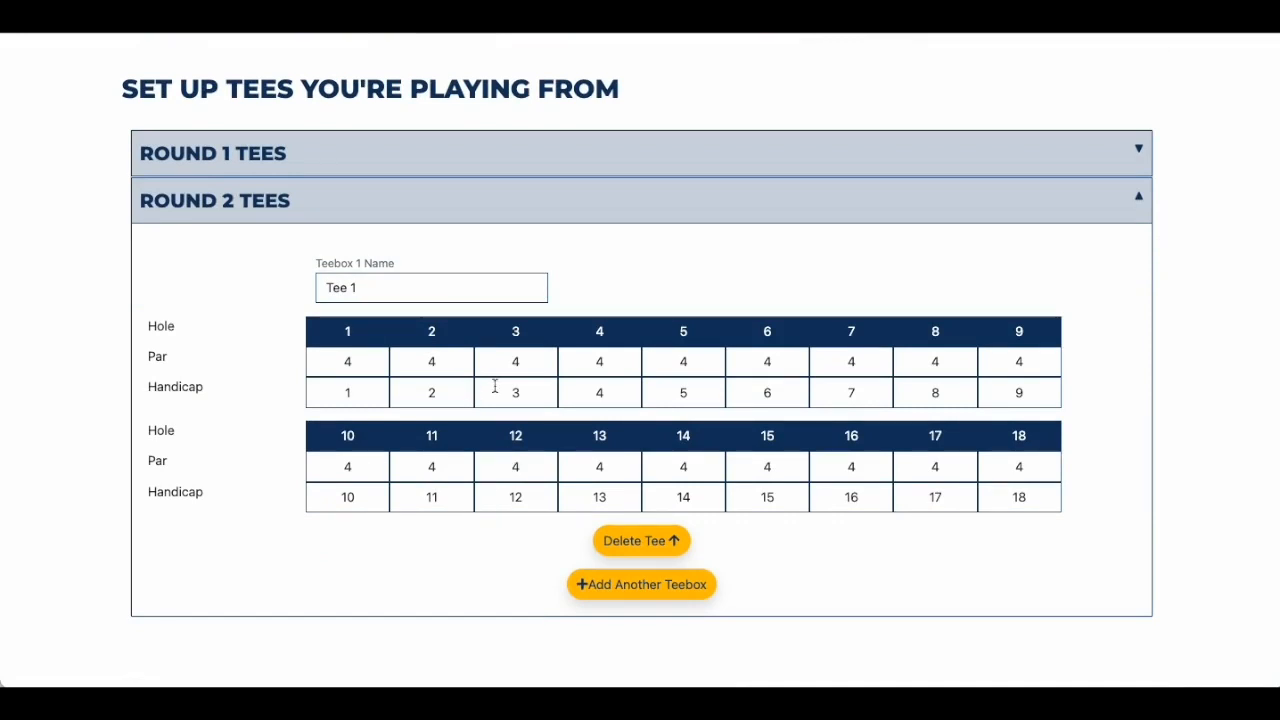
pyautogui.scroll(-1, 494, 386)
# Step: Review the Round 1 golfers list, including its round heading and match format
pyautogui.scroll(4, 492, 390)
pyautogui.click(452, 264)
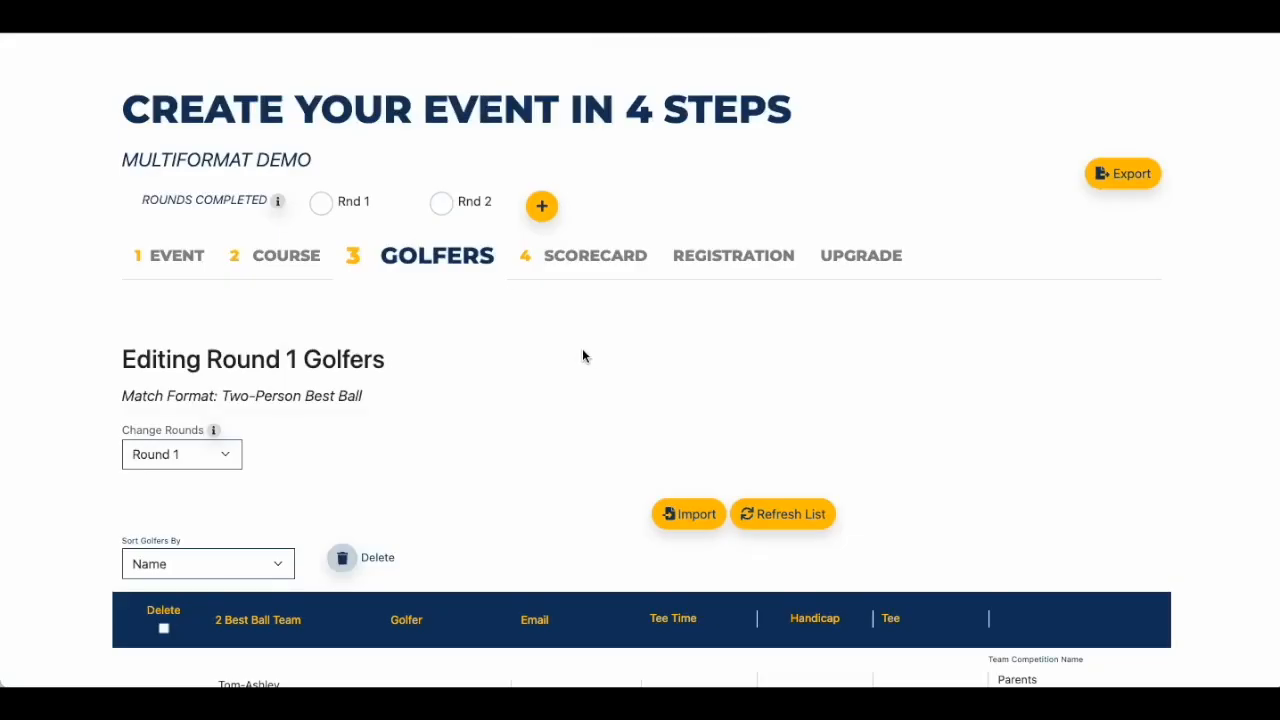
pyautogui.scroll(-1, 434, 338)
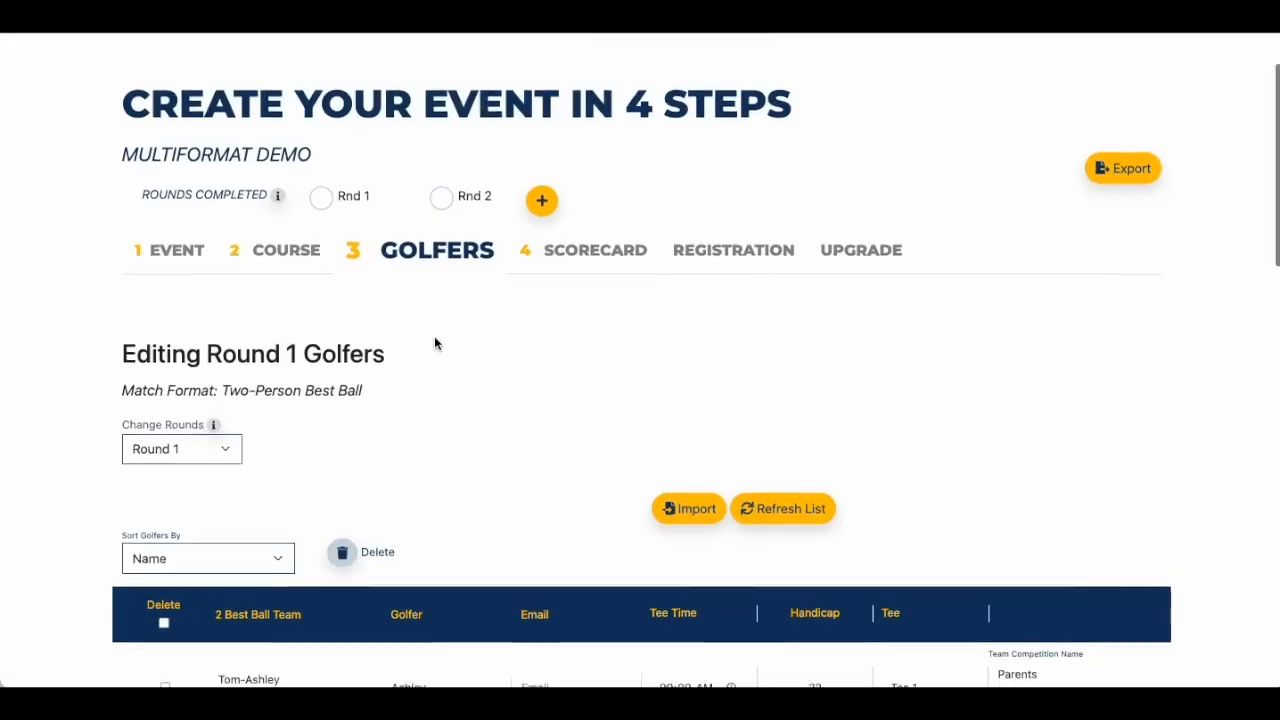
pyautogui.moveTo(120, 347); pyautogui.dragTo(391, 346)
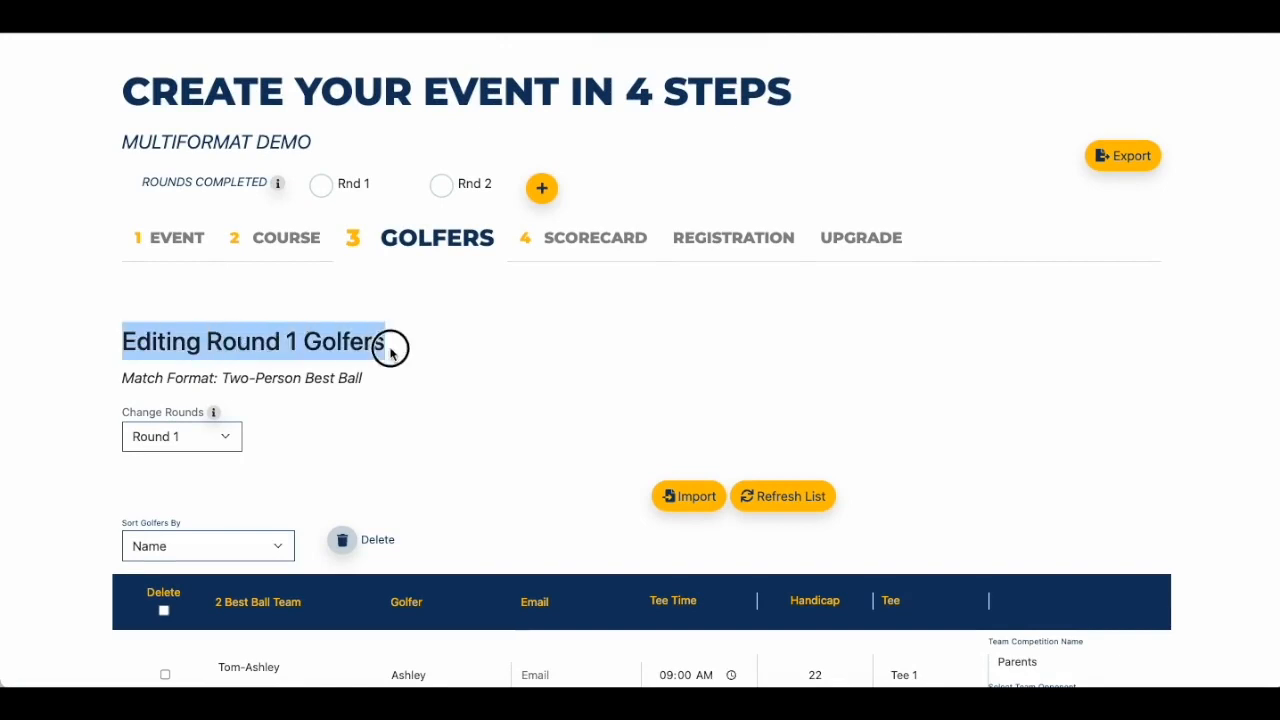
pyautogui.click(391, 352)
pyautogui.scroll(-3, 353, 336)
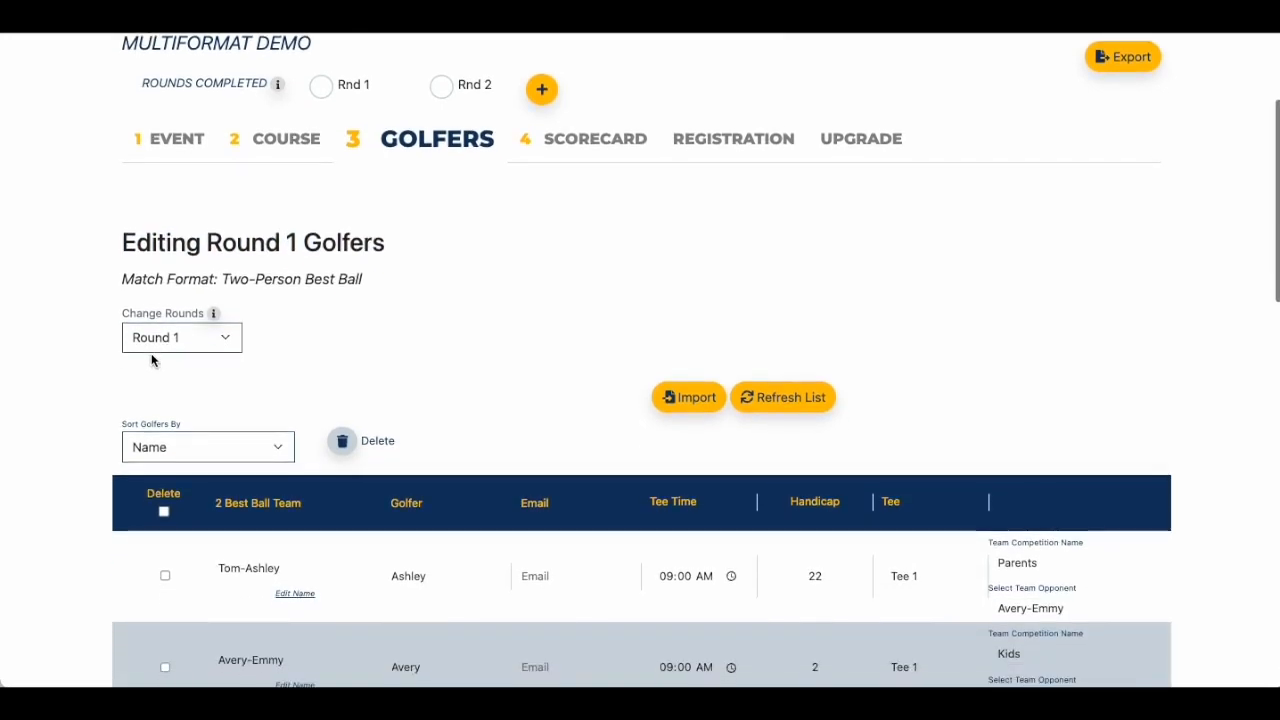
pyautogui.click(377, 281)
pyautogui.moveTo(377, 281); pyautogui.dragTo(220, 279)
pyautogui.scroll(-5, 249, 277)
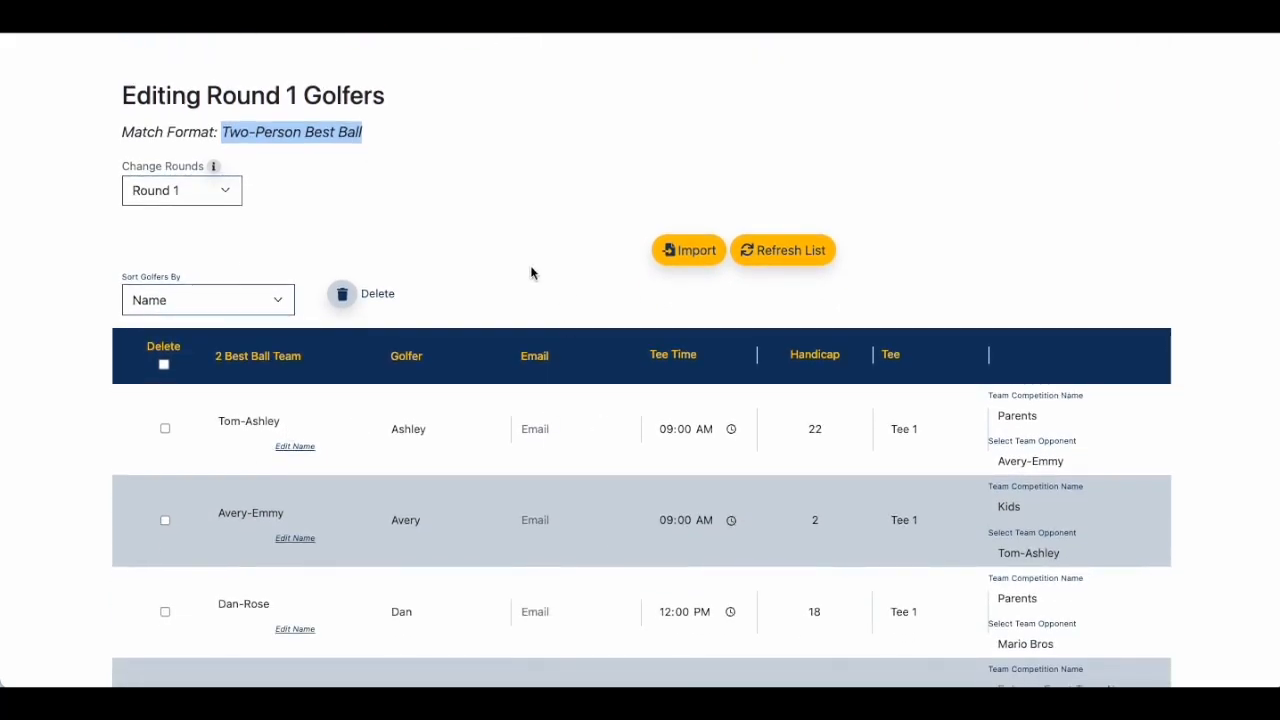
# Step: Switch the golfers list to Round 2 and look over its teams and opponent fields
pyautogui.click(178, 191)
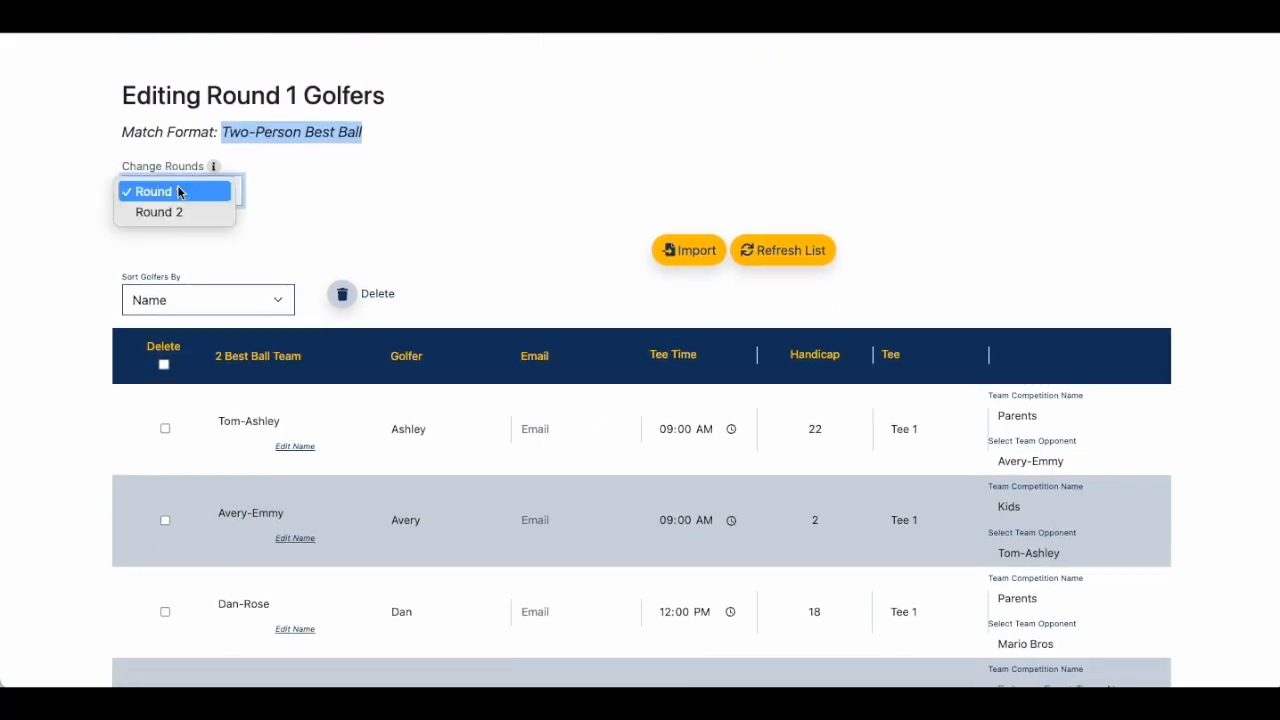
pyautogui.click(194, 208)
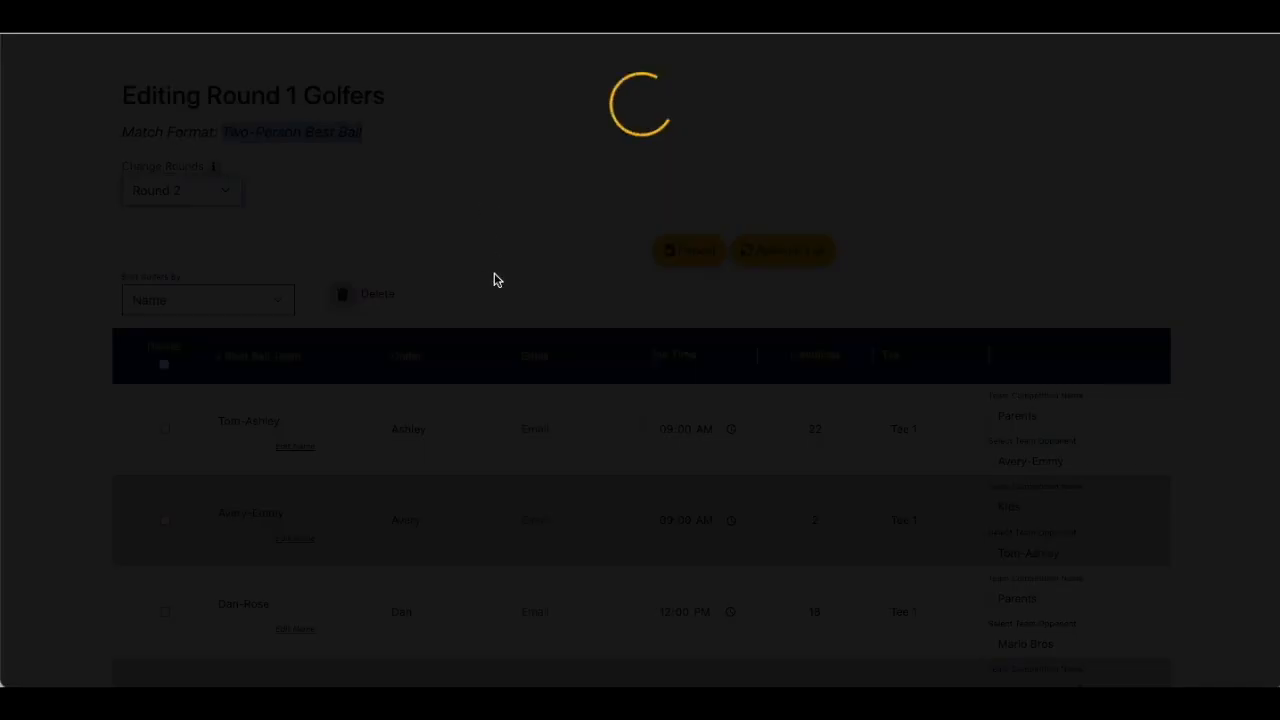
pyautogui.scroll(-3, 443, 357)
pyautogui.scroll(-2, 443, 357)
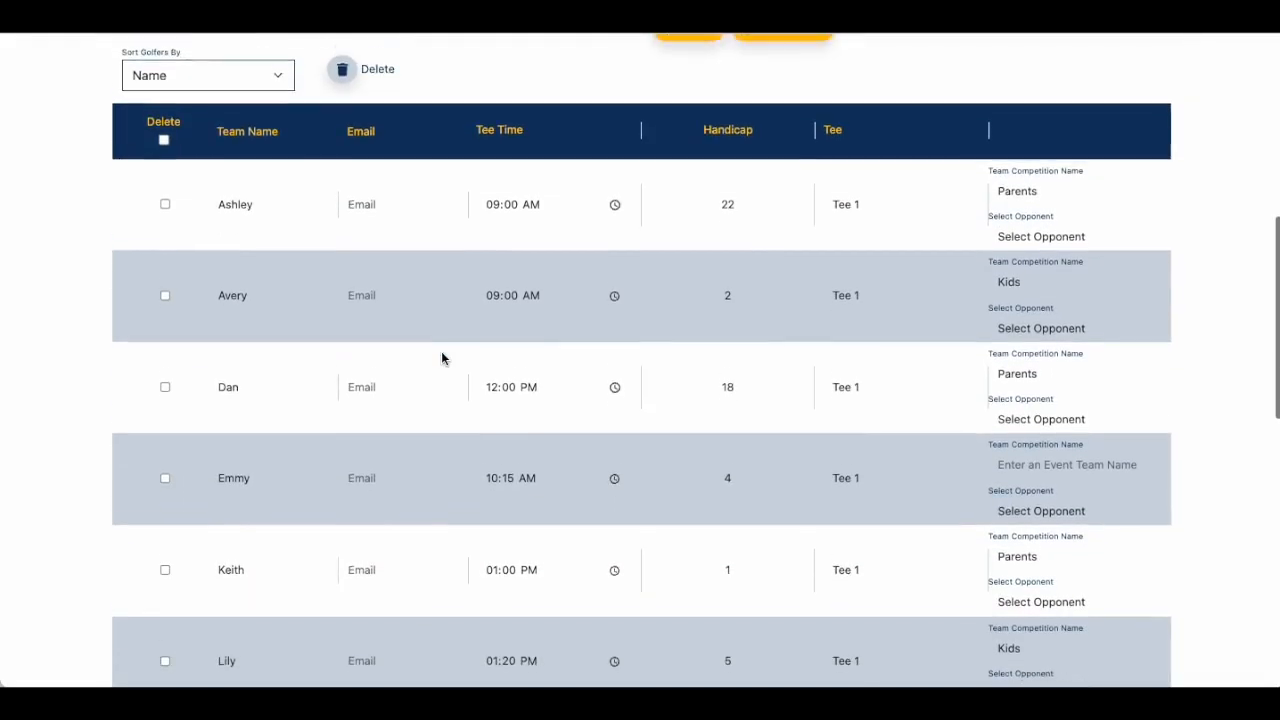
pyautogui.scroll(2, 443, 357)
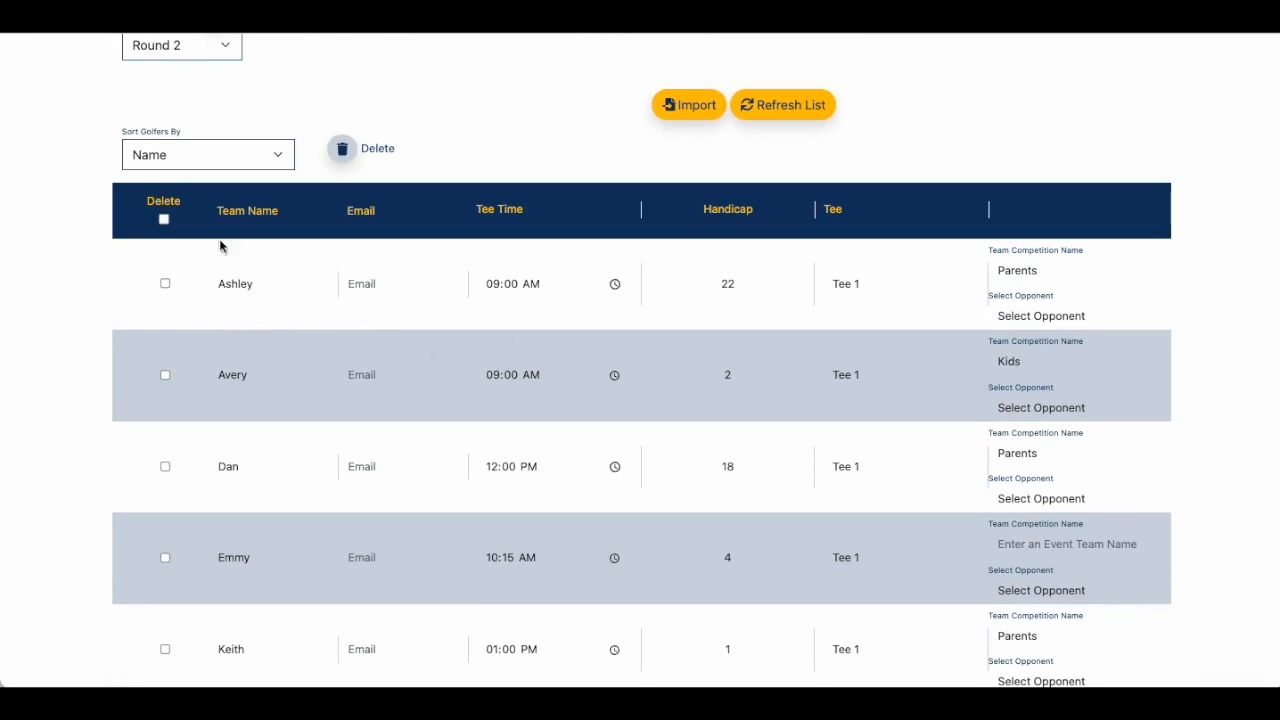
# Step: Delete all the golfers from the Round 2 golfers list
pyautogui.scroll(-1, 283, 318)
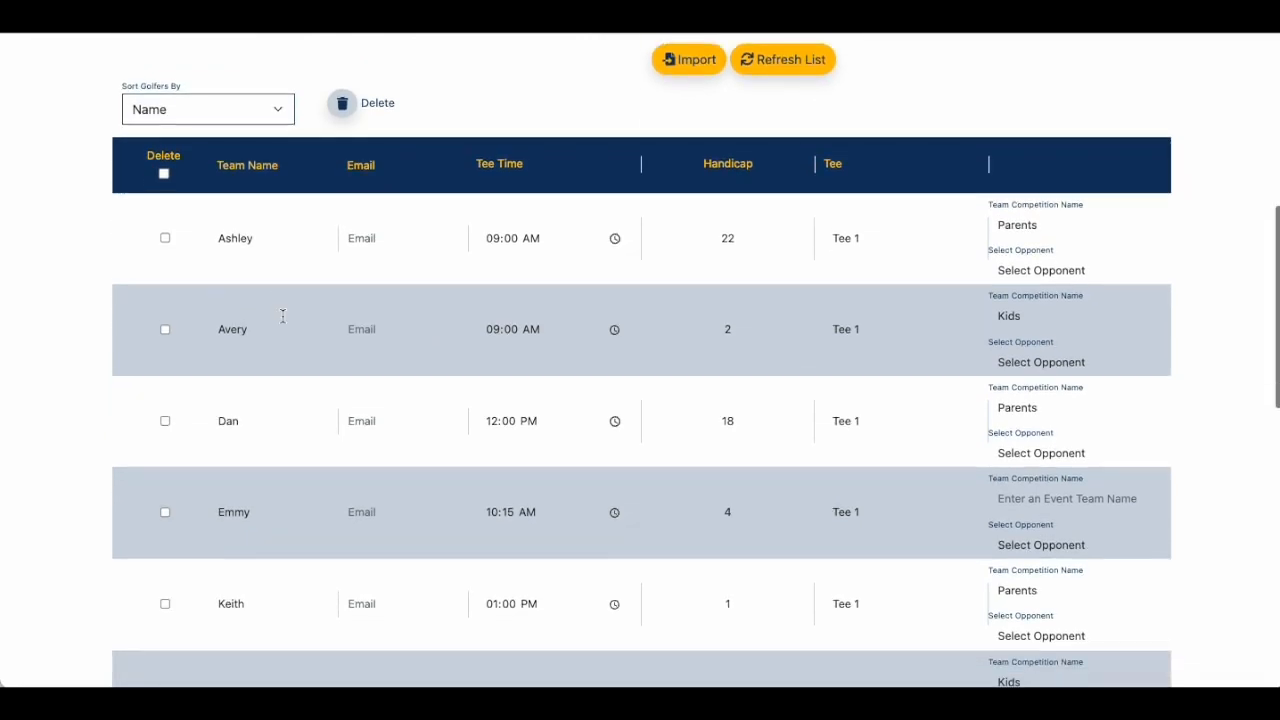
pyautogui.click(164, 173)
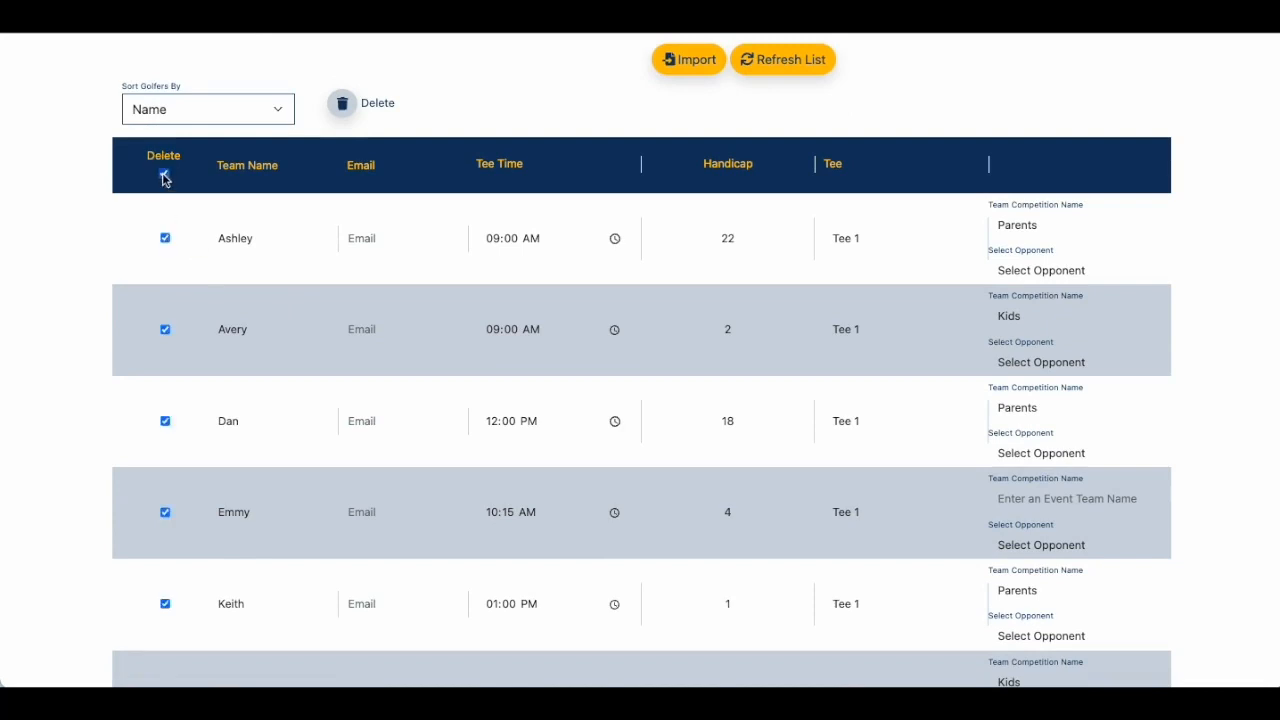
pyautogui.click(344, 106)
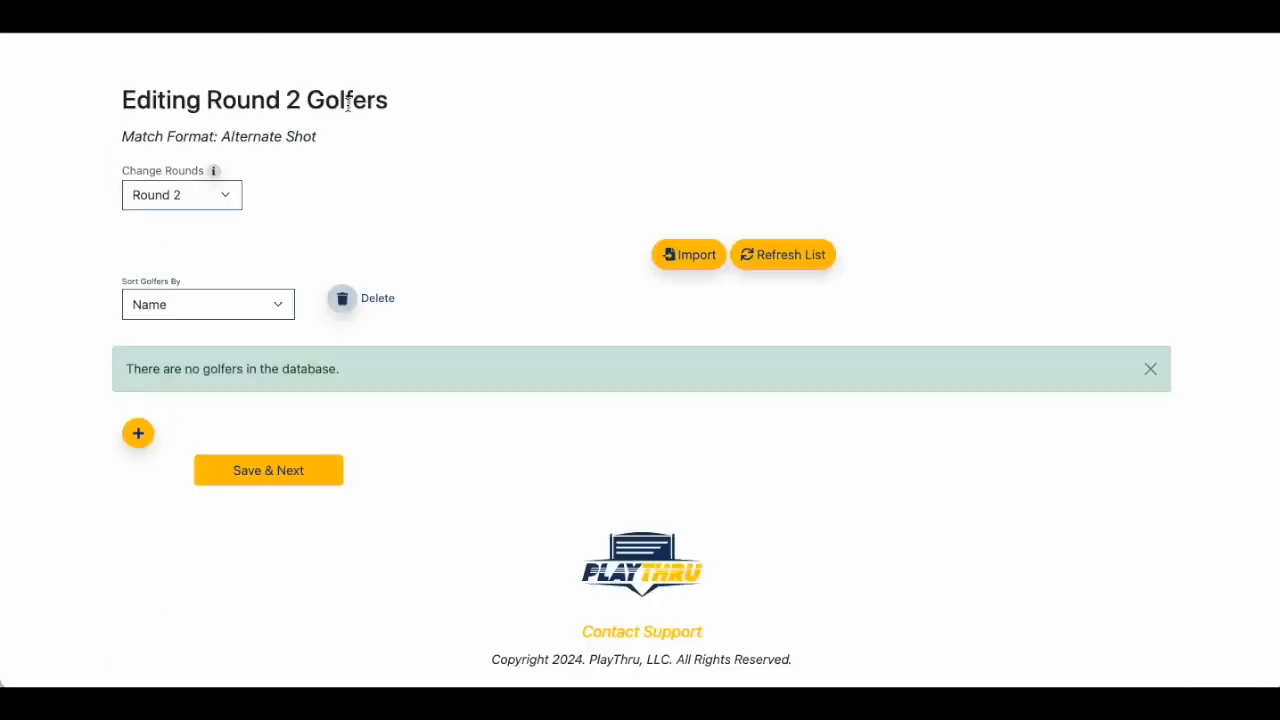
# Step: Import the Round 2 alternate-shot teams from MM_Alt Shot.csv and close the upload dialog
pyautogui.click(686, 257)
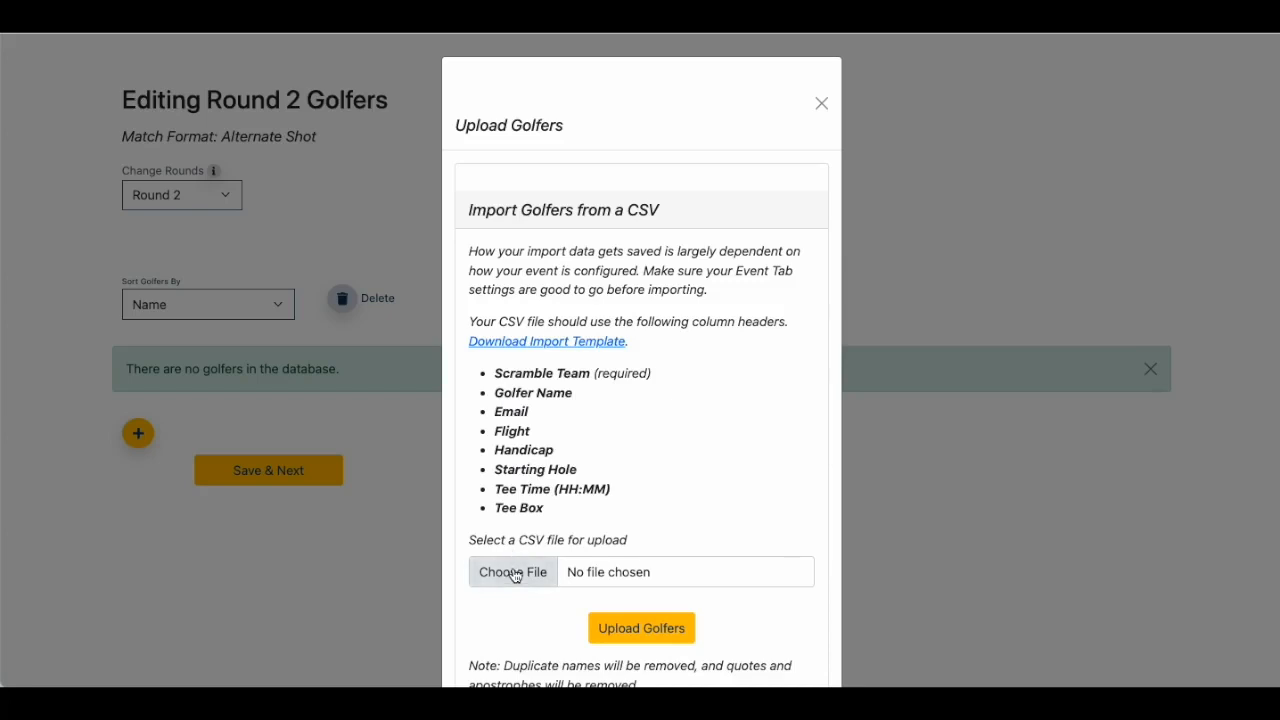
pyautogui.moveTo(494, 373); pyautogui.dragTo(590, 373)
pyautogui.click(513, 578)
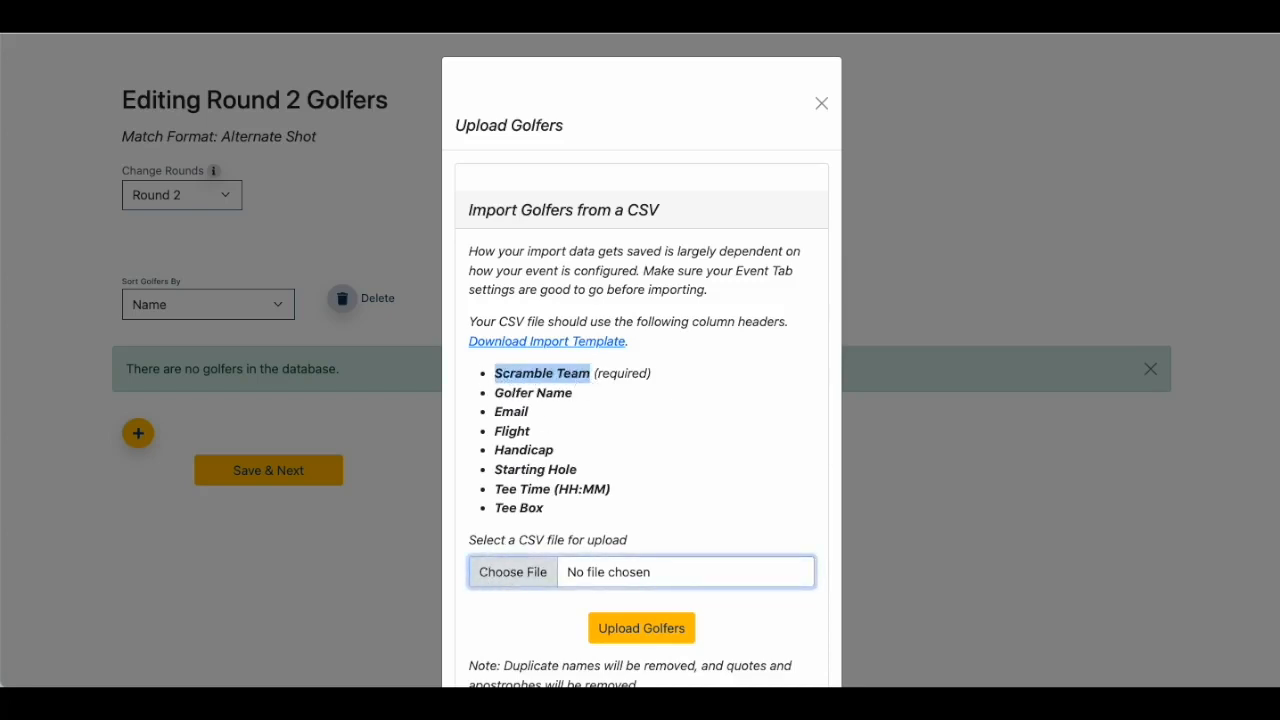
pyautogui.click(531, 160)
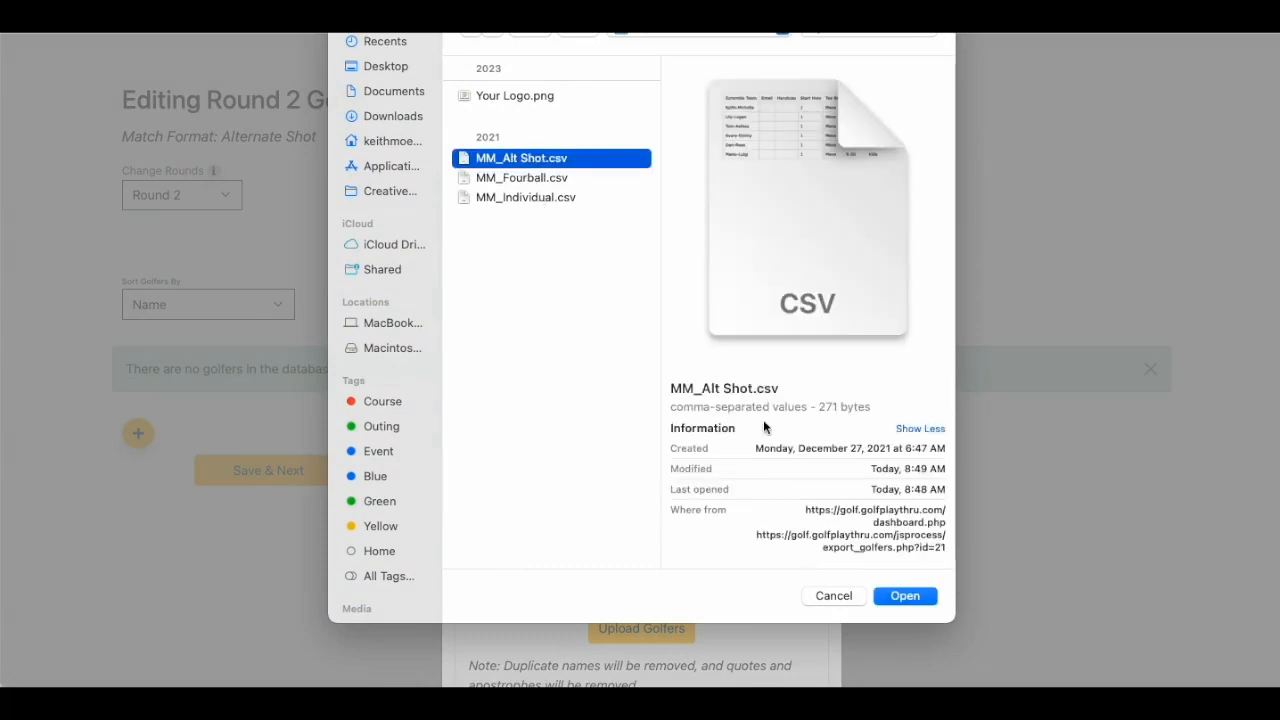
pyautogui.click(905, 595)
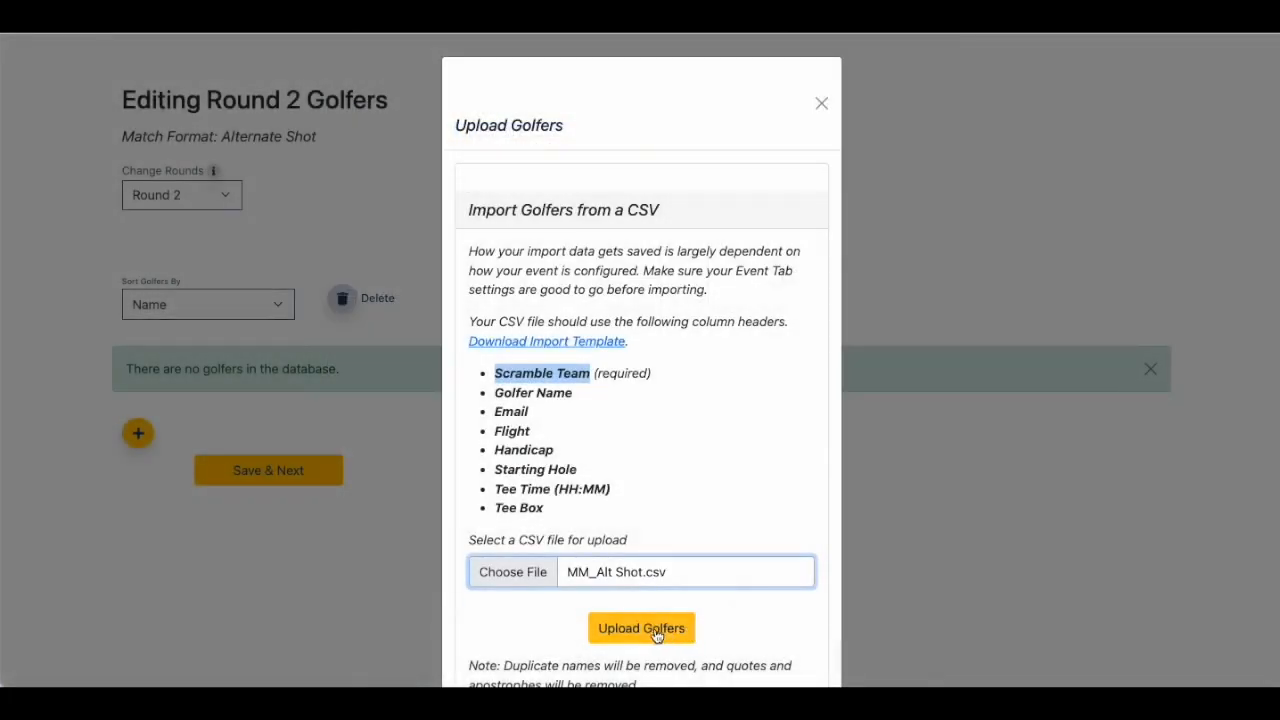
pyautogui.click(660, 627)
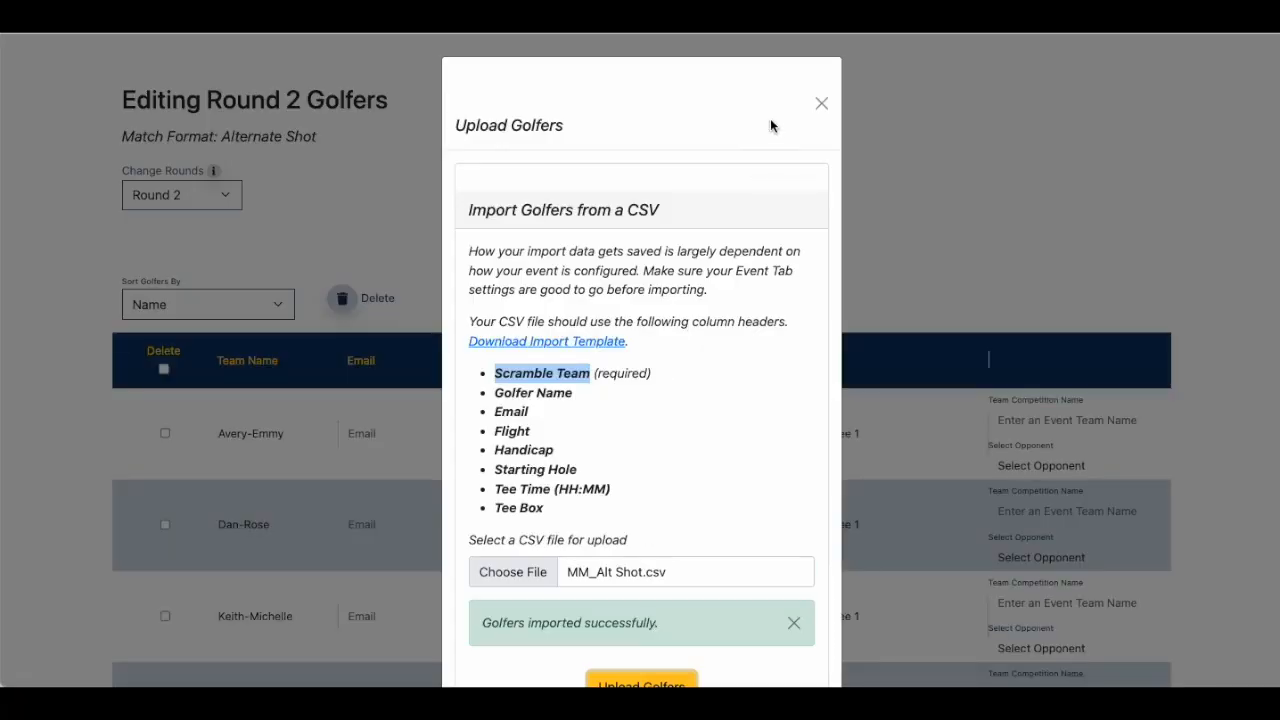
pyautogui.click(821, 104)
# Step: Assign the 01:30 PM, 01:15 PM and 09:00 AM teams to Kids and the 02:00, 01:00 and 01:20 PM teams to Parents
pyautogui.scroll(-3, 671, 209)
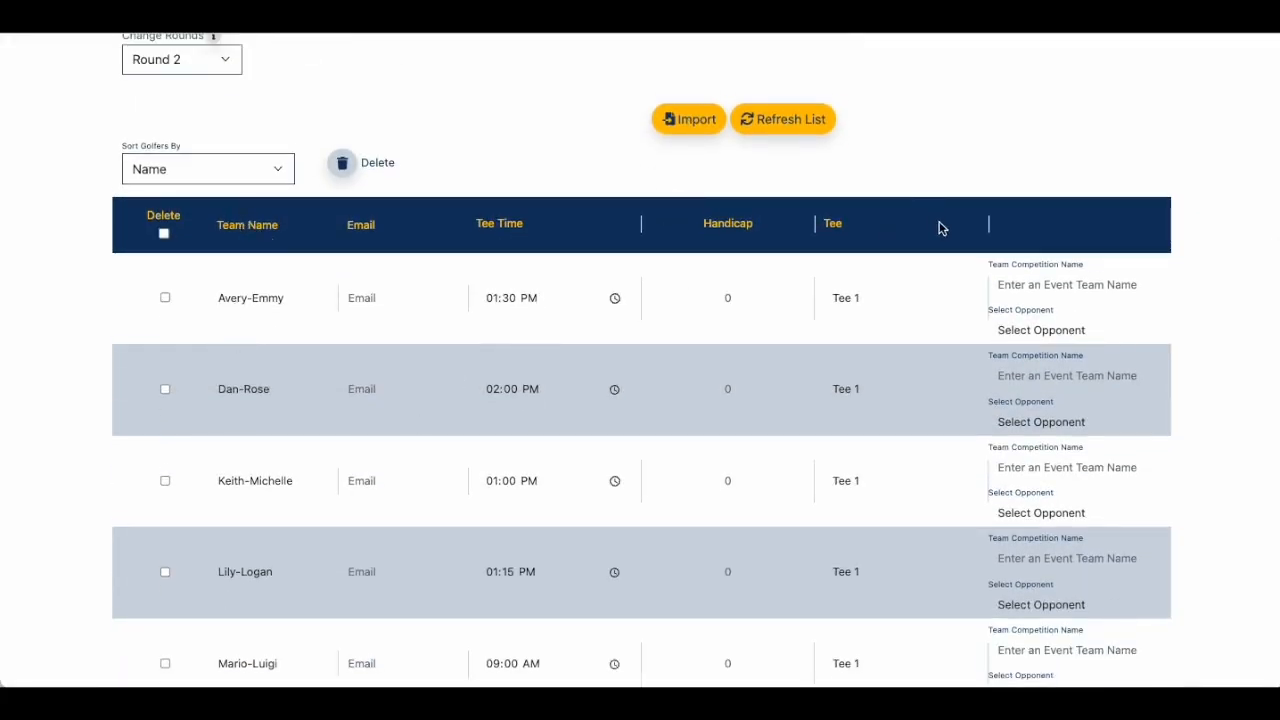
pyautogui.click(1031, 287)
pyautogui.write('Kids')
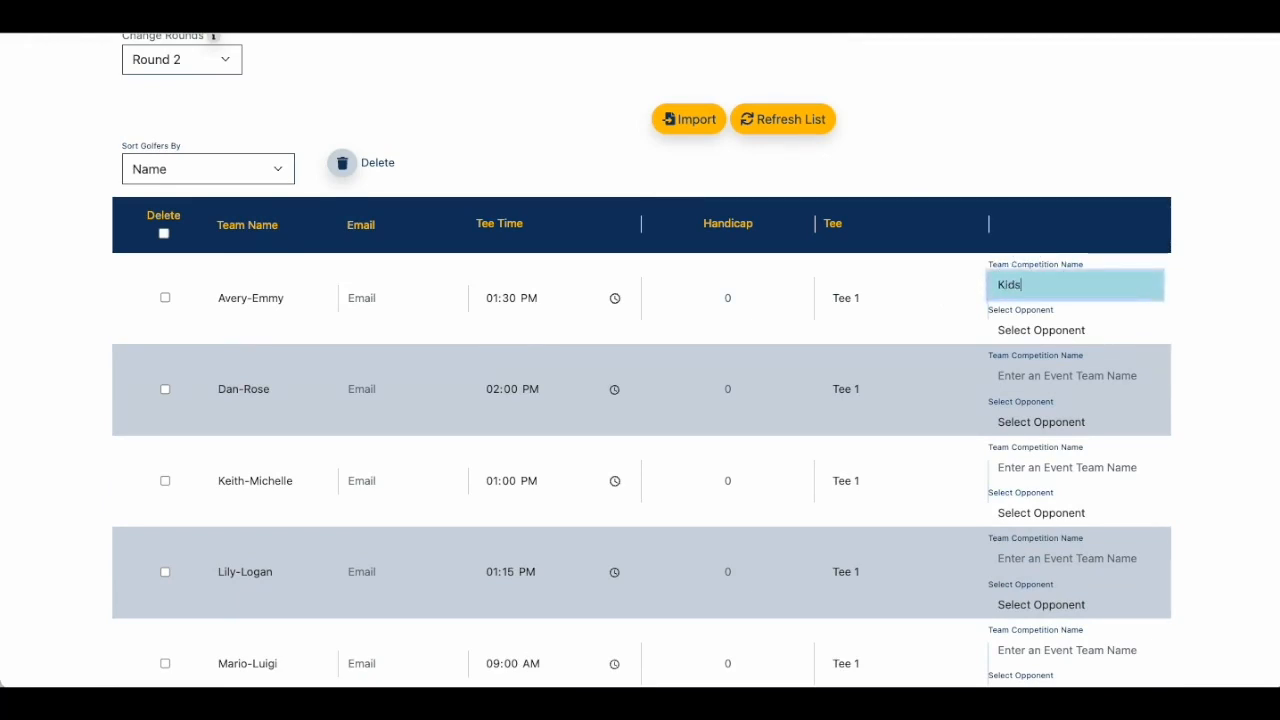
pyautogui.click(1066, 375)
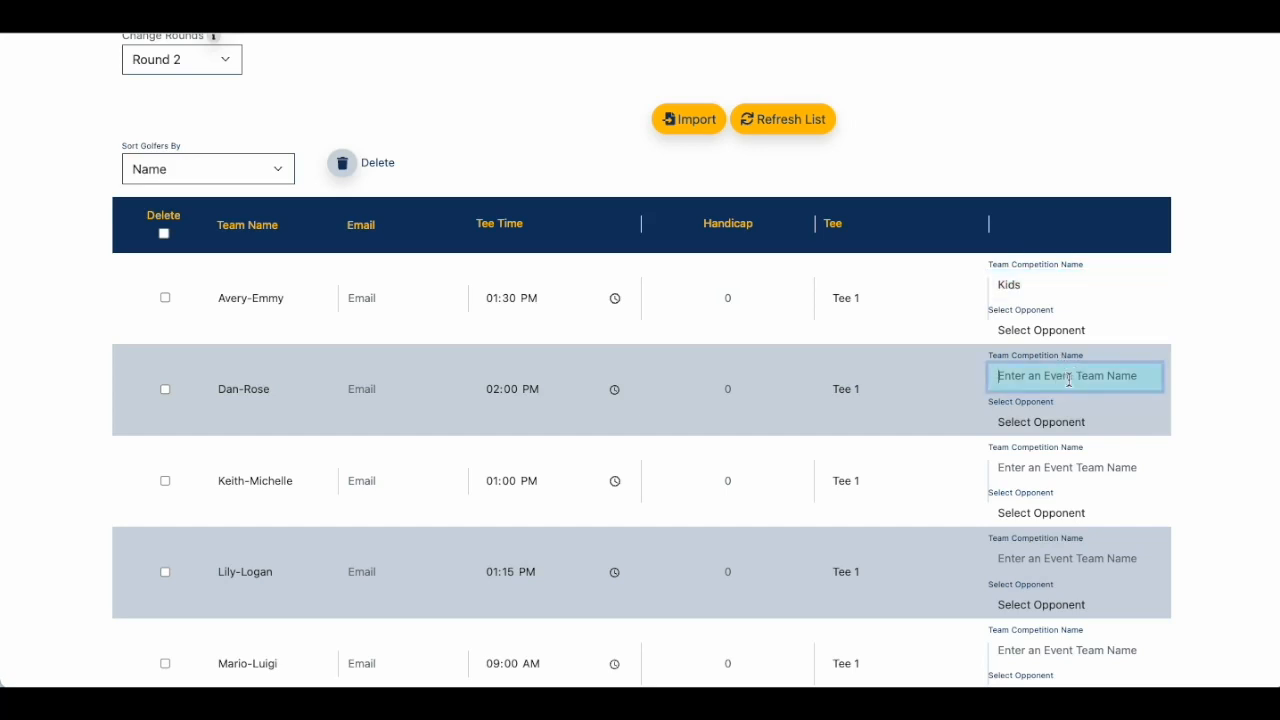
pyautogui.write('Parents')
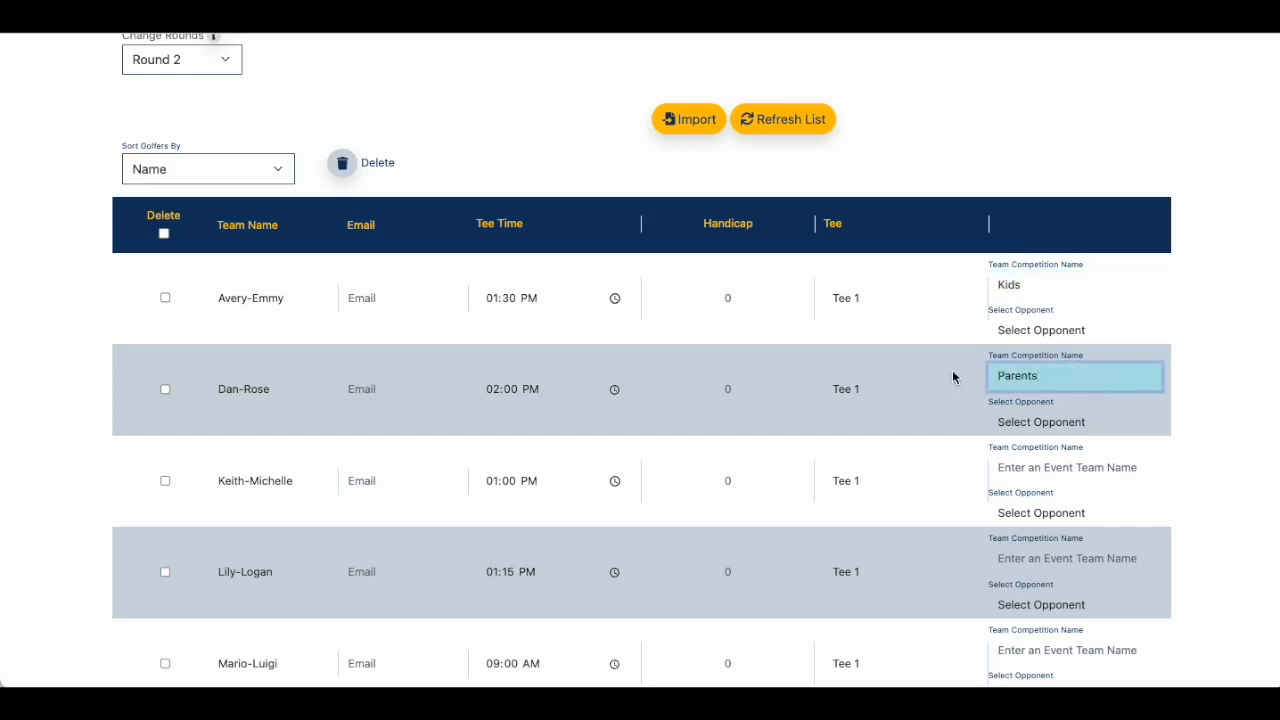
pyautogui.doubleClick(1012, 368)
pyautogui.scroll(-2, 979, 405)
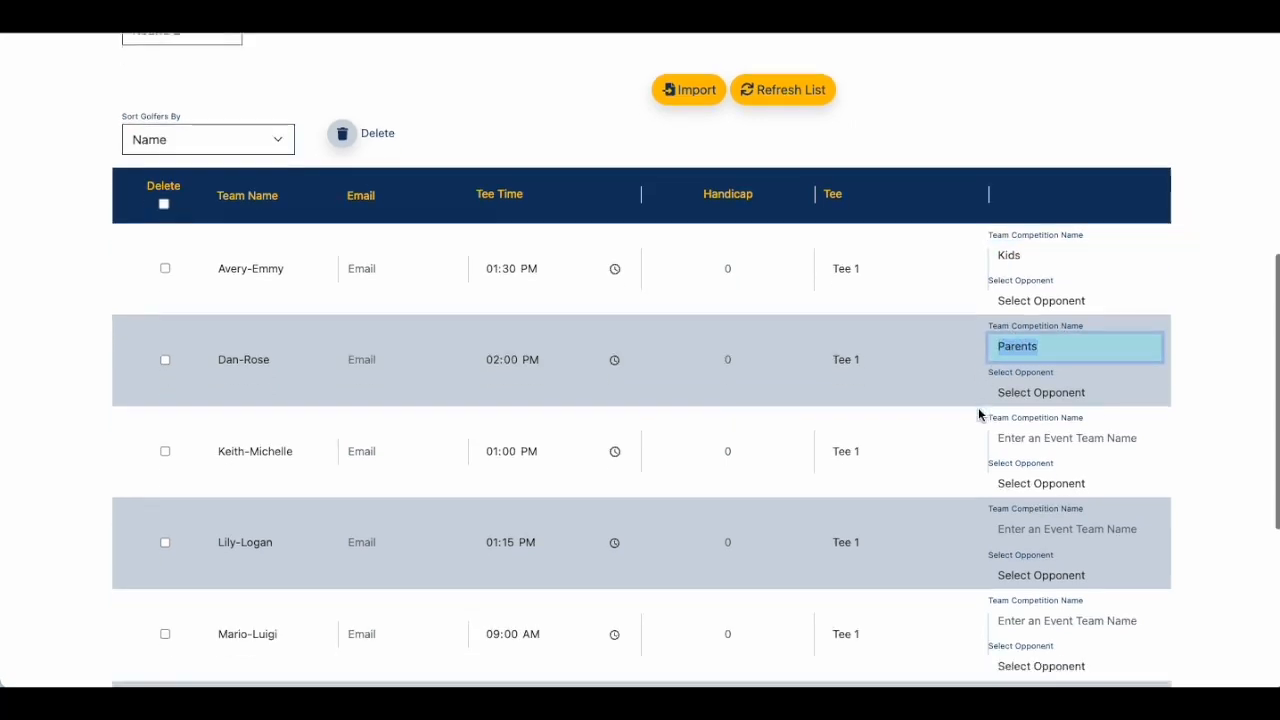
pyautogui.scroll(2, 971, 443)
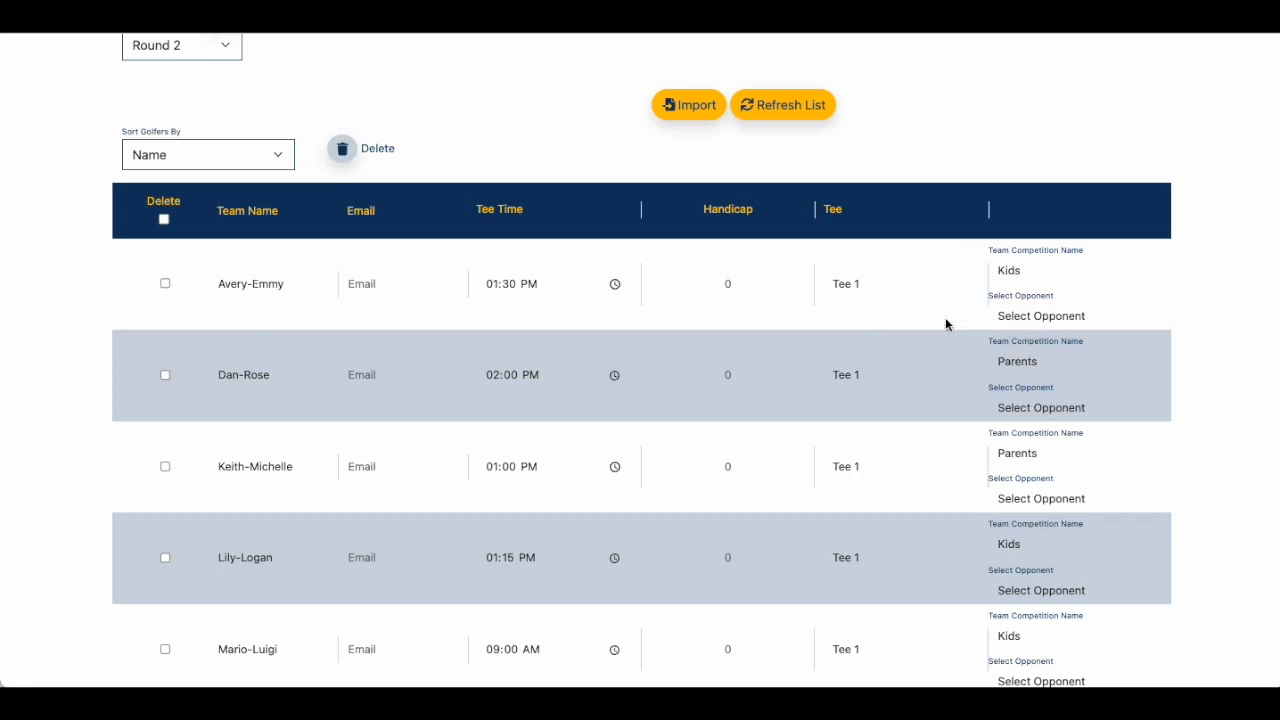
# Step: Pair the Round 2 opponents: the 01:30 PM team with the 01:20 PM, the 02:00 PM with the 09:00 AM, and the 01:00 PM with the 01:15 PM
pyautogui.click(1034, 320)
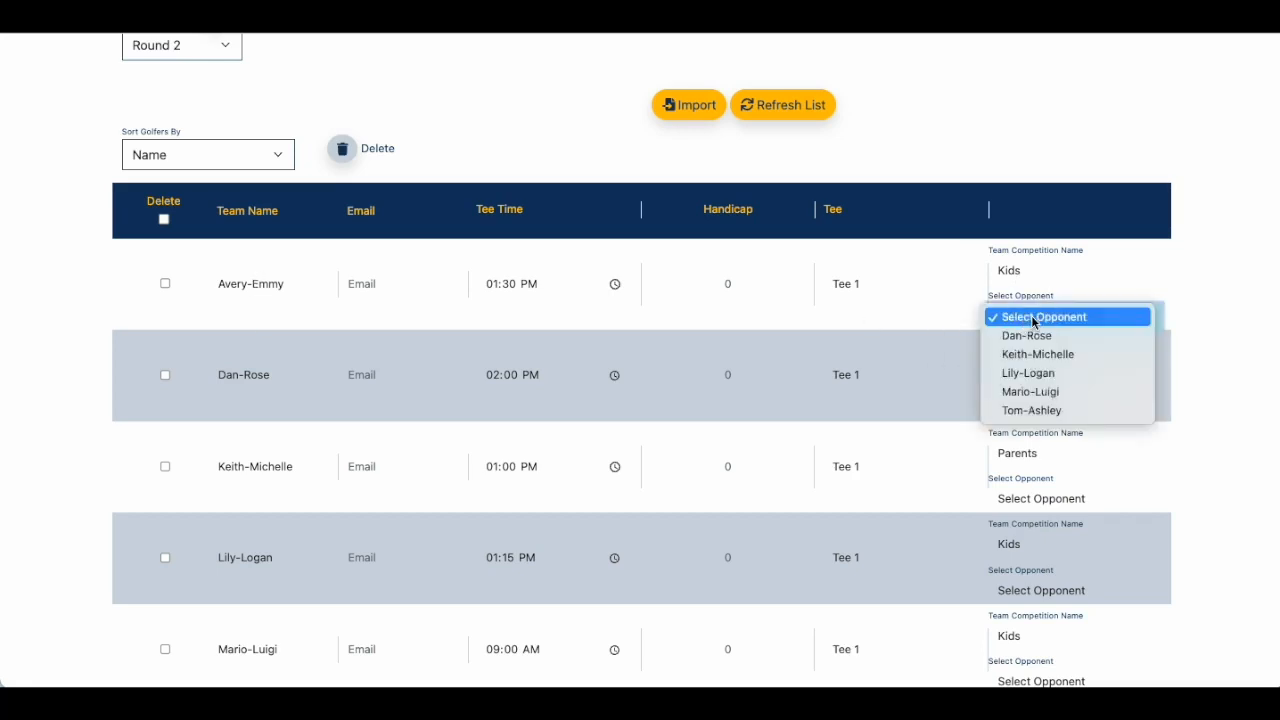
pyautogui.click(1080, 410)
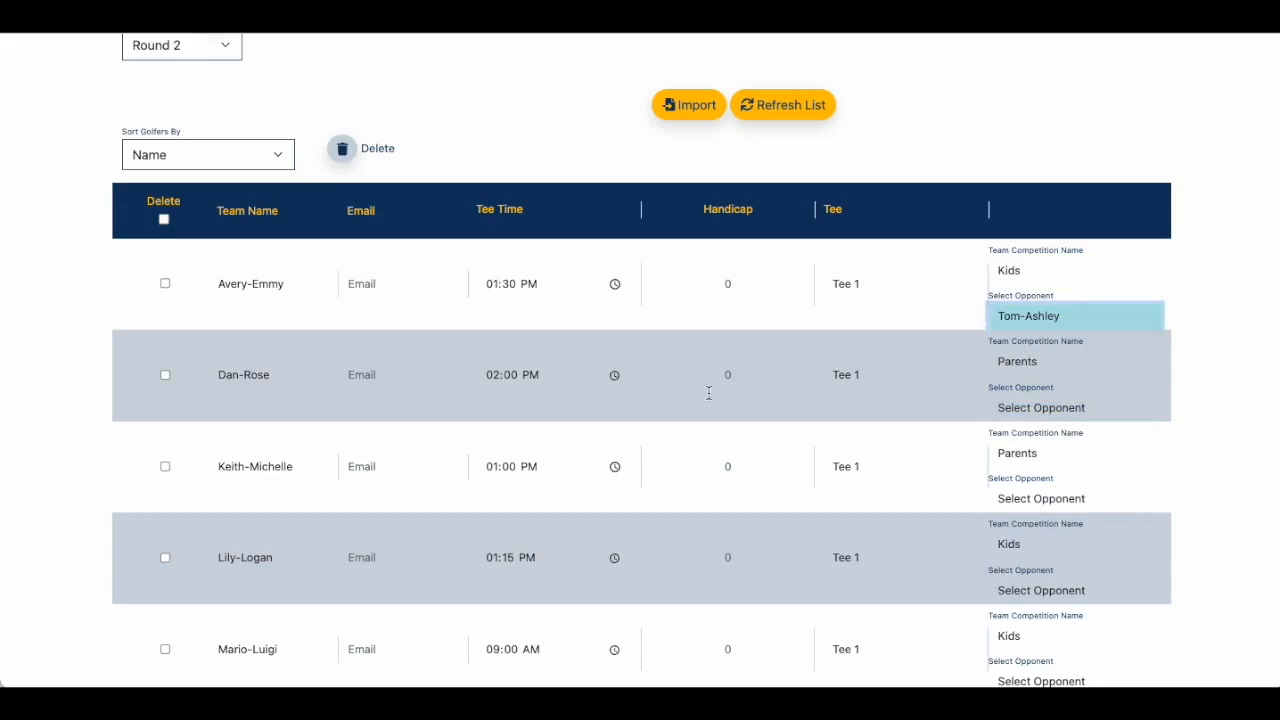
pyautogui.click(1045, 407)
pyautogui.click(1030, 483)
pyautogui.scroll(-2, 1114, 390)
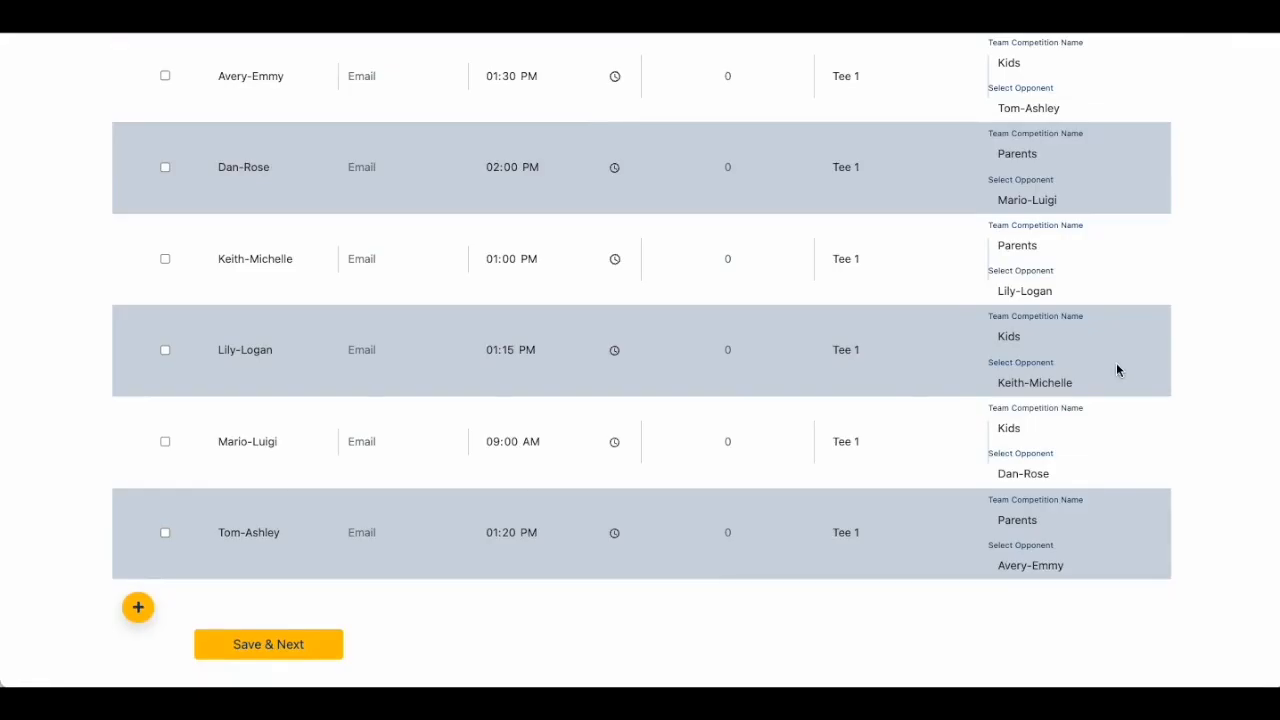
# Step: Add a third round to the Multiformat Demo event and dismiss the duplication dialog
pyautogui.scroll(3, 1117, 370)
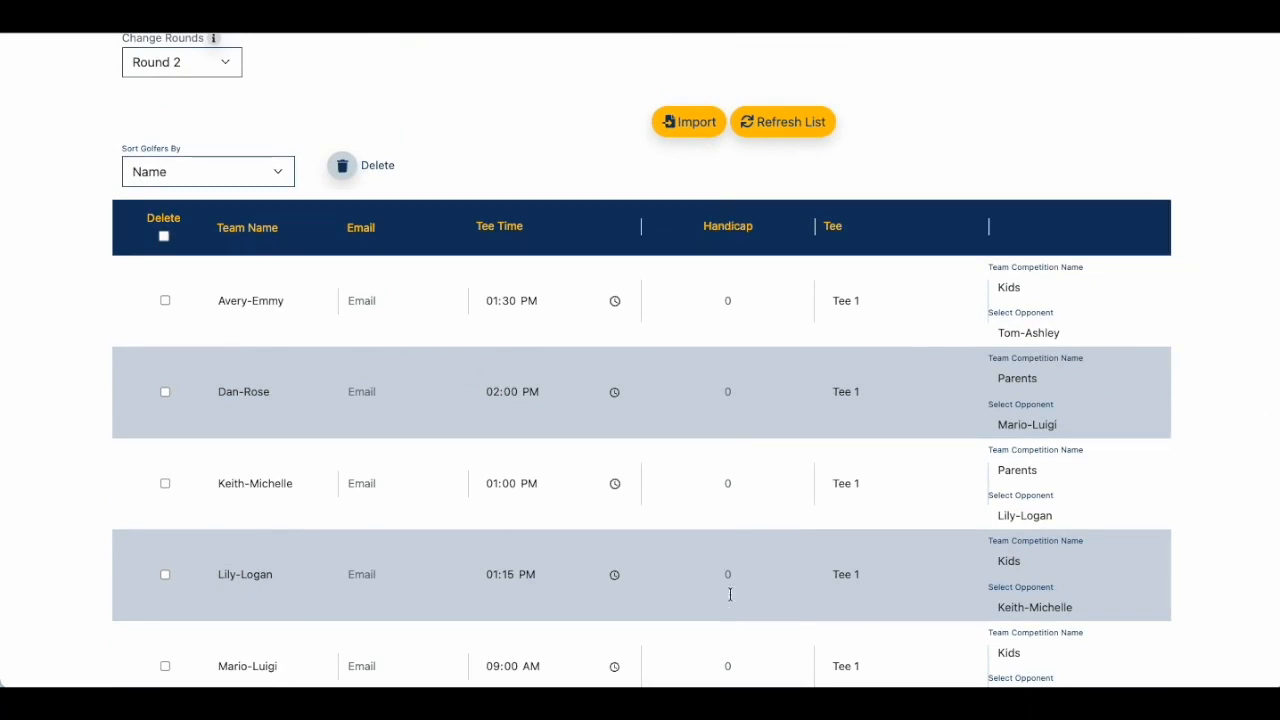
pyautogui.scroll(3, 537, 229)
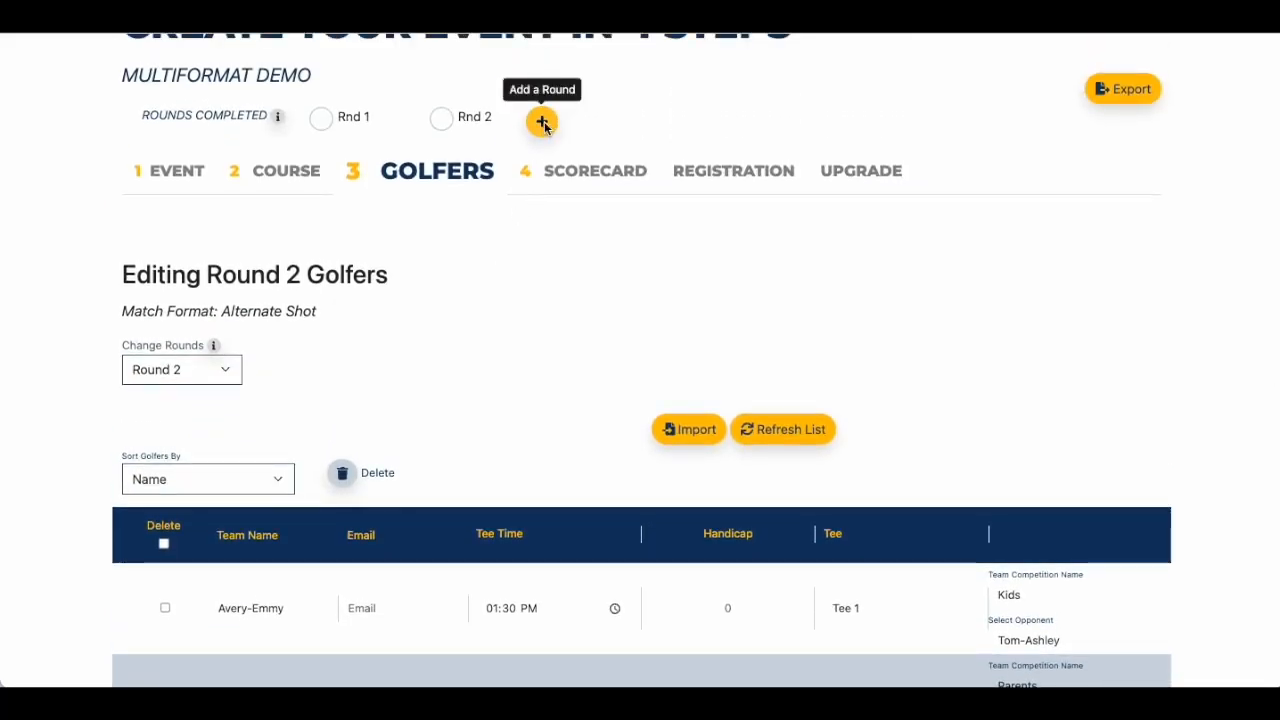
pyautogui.click(543, 120)
pyautogui.click(789, 100)
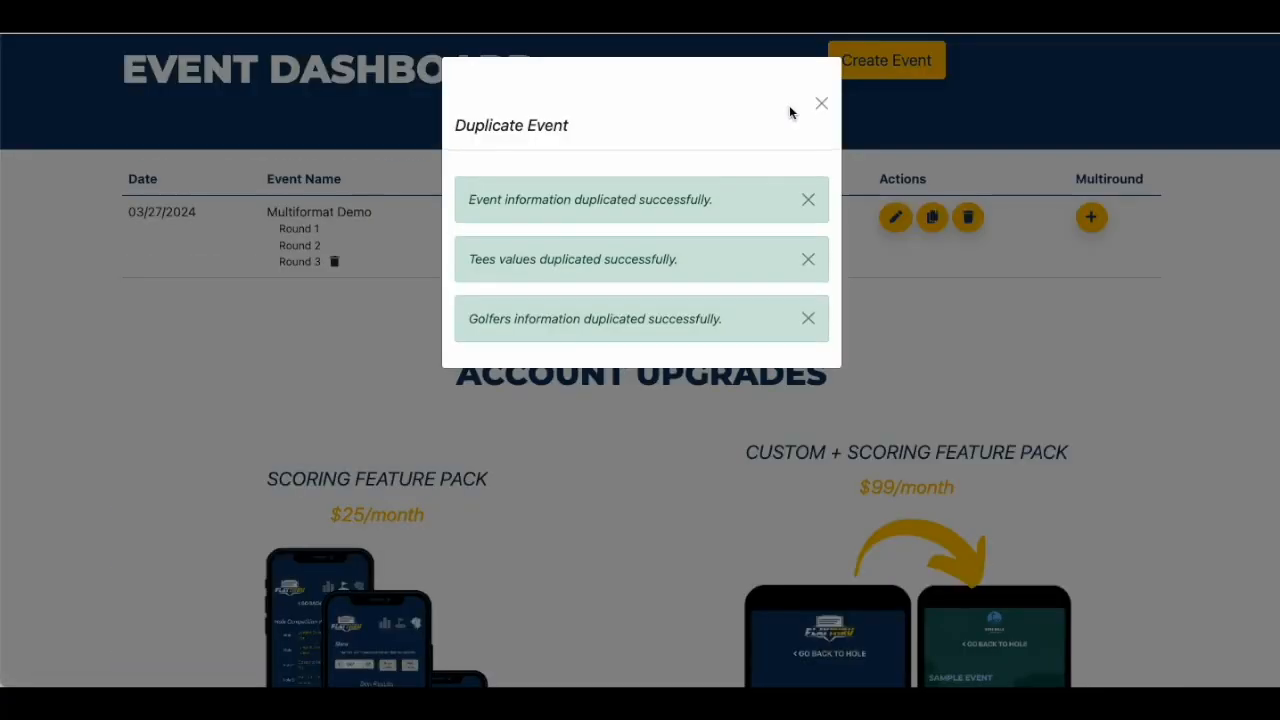
pyautogui.click(821, 103)
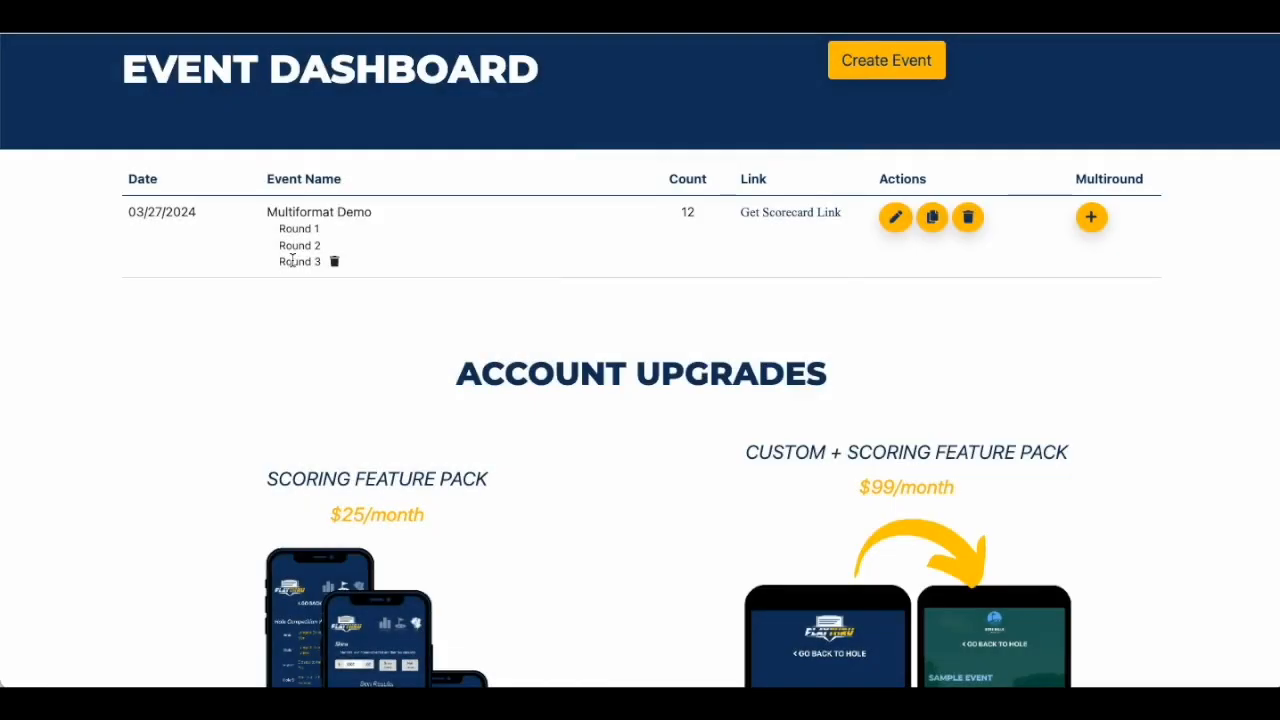
# Step: Open the Multiformat Demo event for editing and set the Round 3 game format to Individual
pyautogui.click(895, 218)
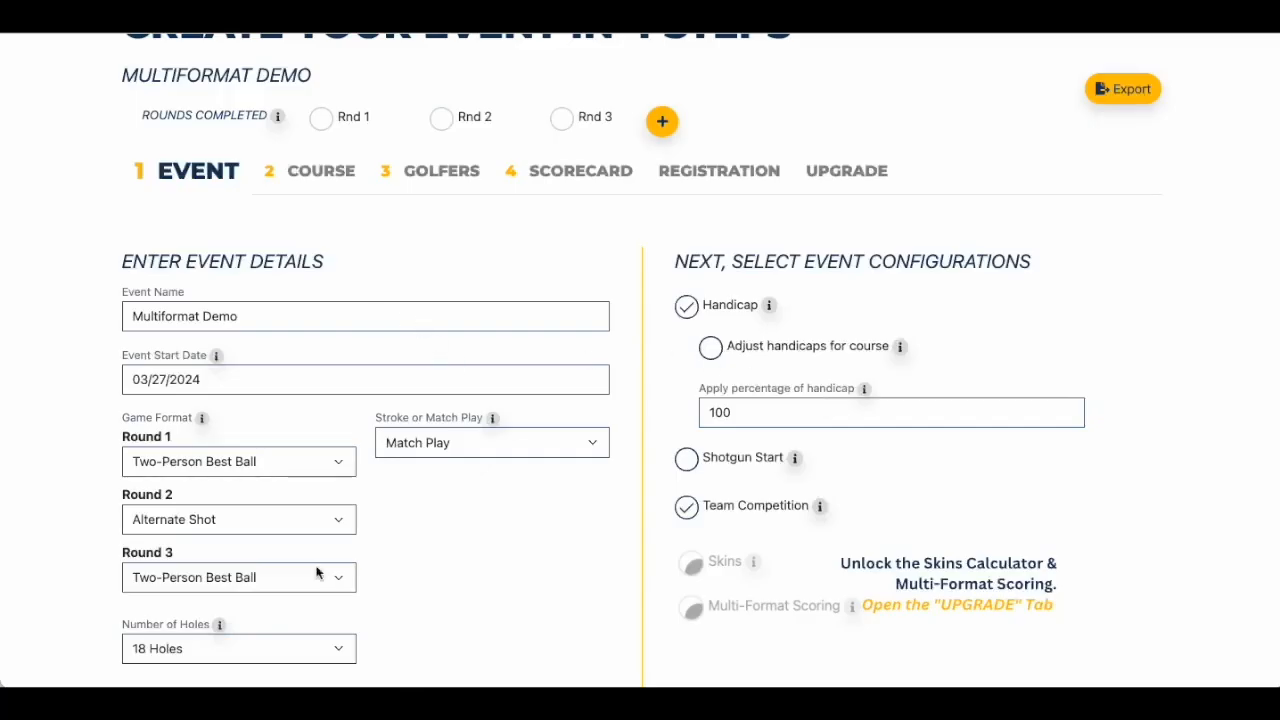
pyautogui.scroll(-3, 325, 568)
pyautogui.click(270, 421)
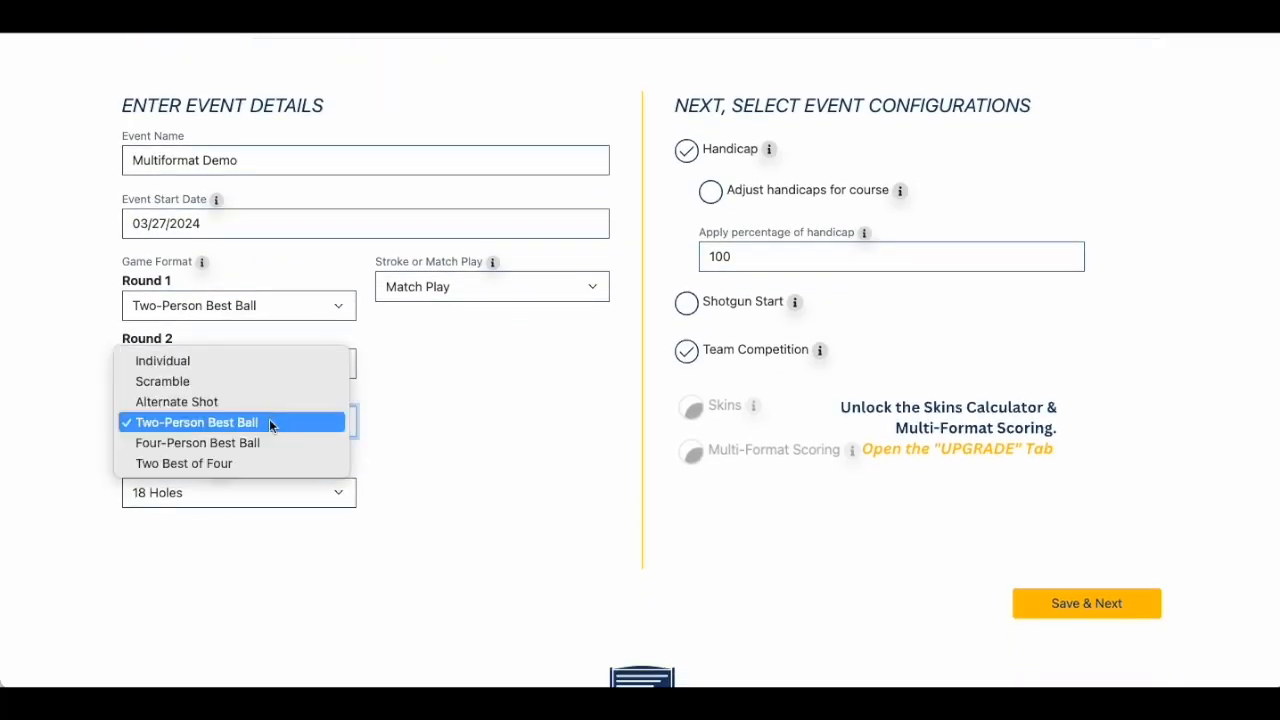
pyautogui.click(237, 362)
pyautogui.scroll(3, 426, 452)
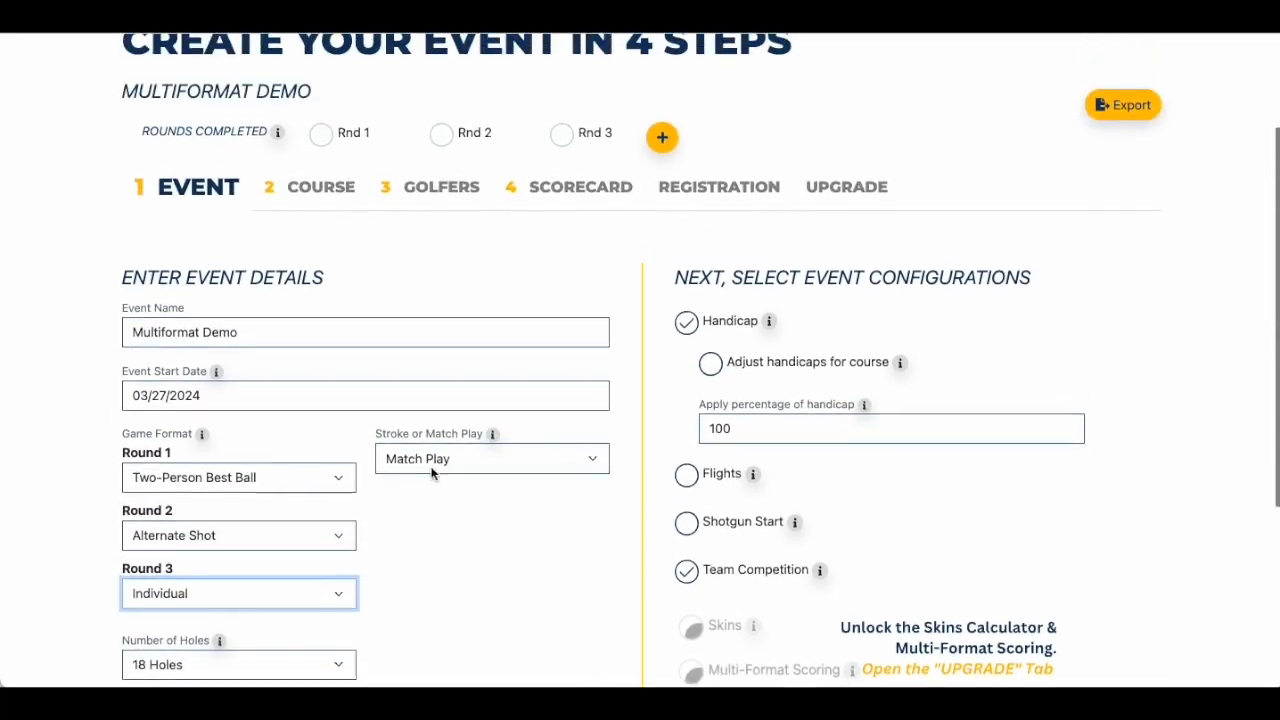
# Step: Open the course setup and examine the Round 3 tees with their pars and handicaps
pyautogui.click(307, 222)
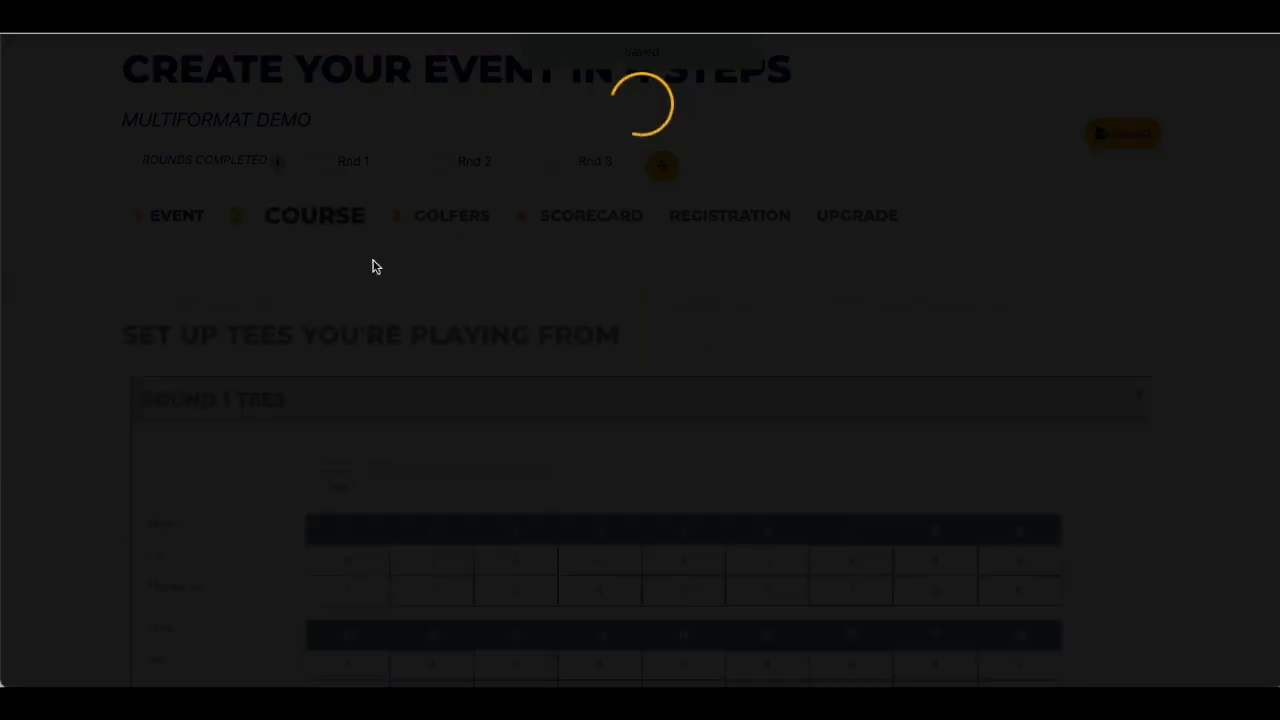
pyautogui.scroll(-6, 451, 263)
pyautogui.click(259, 277)
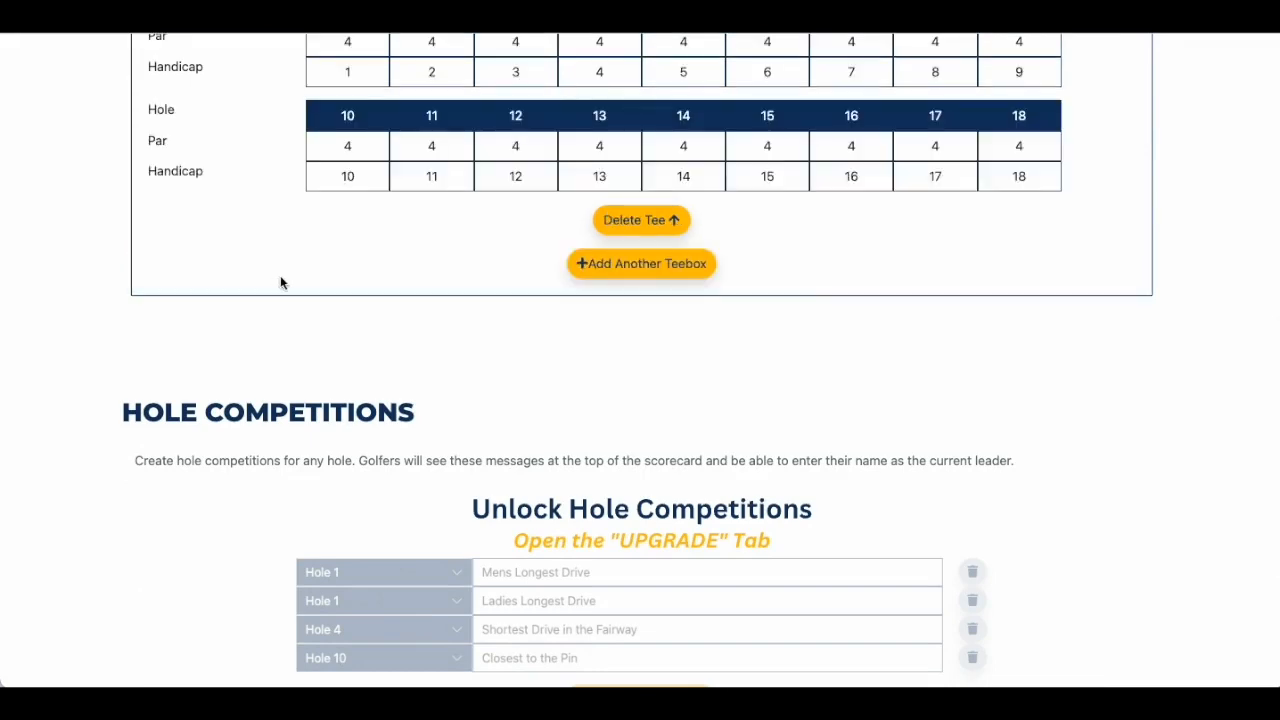
pyautogui.scroll(3, 356, 298)
pyautogui.scroll(3, 356, 298)
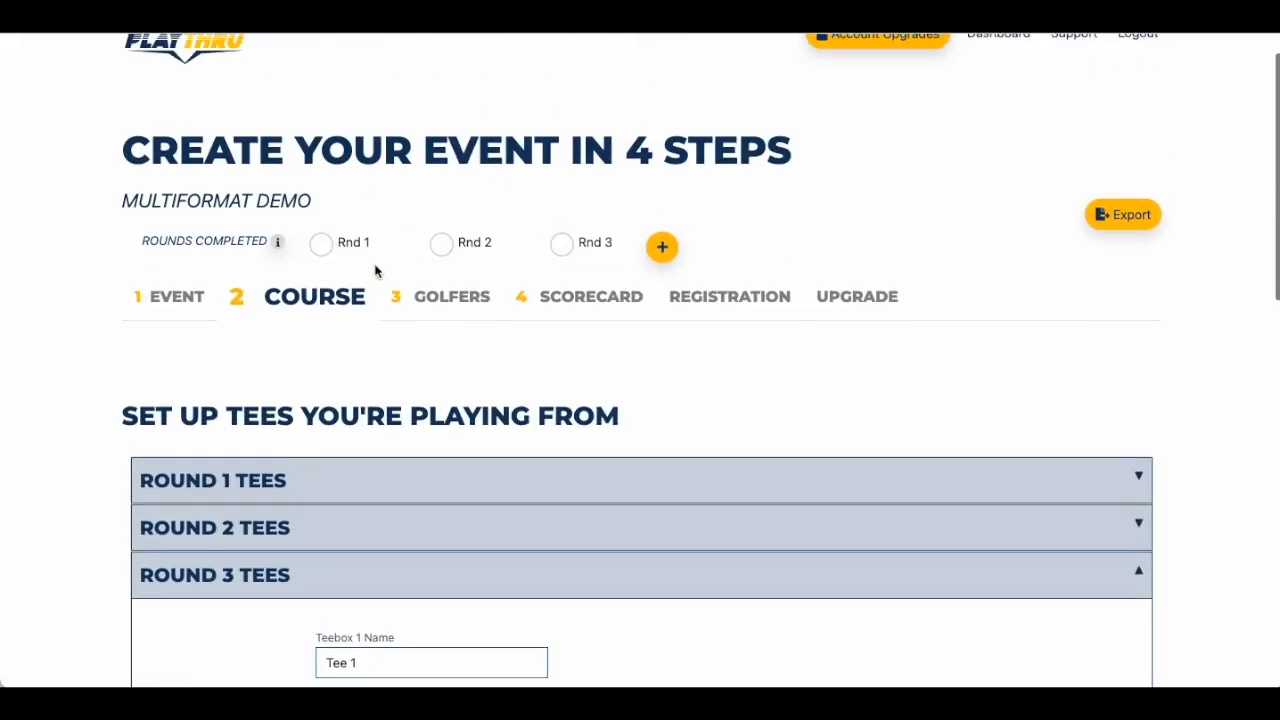
# Step: Switch the golfers list to Round 3 and review its individual golfers, team competition names and opponent fields
pyautogui.click(459, 300)
pyautogui.scroll(-5, 588, 321)
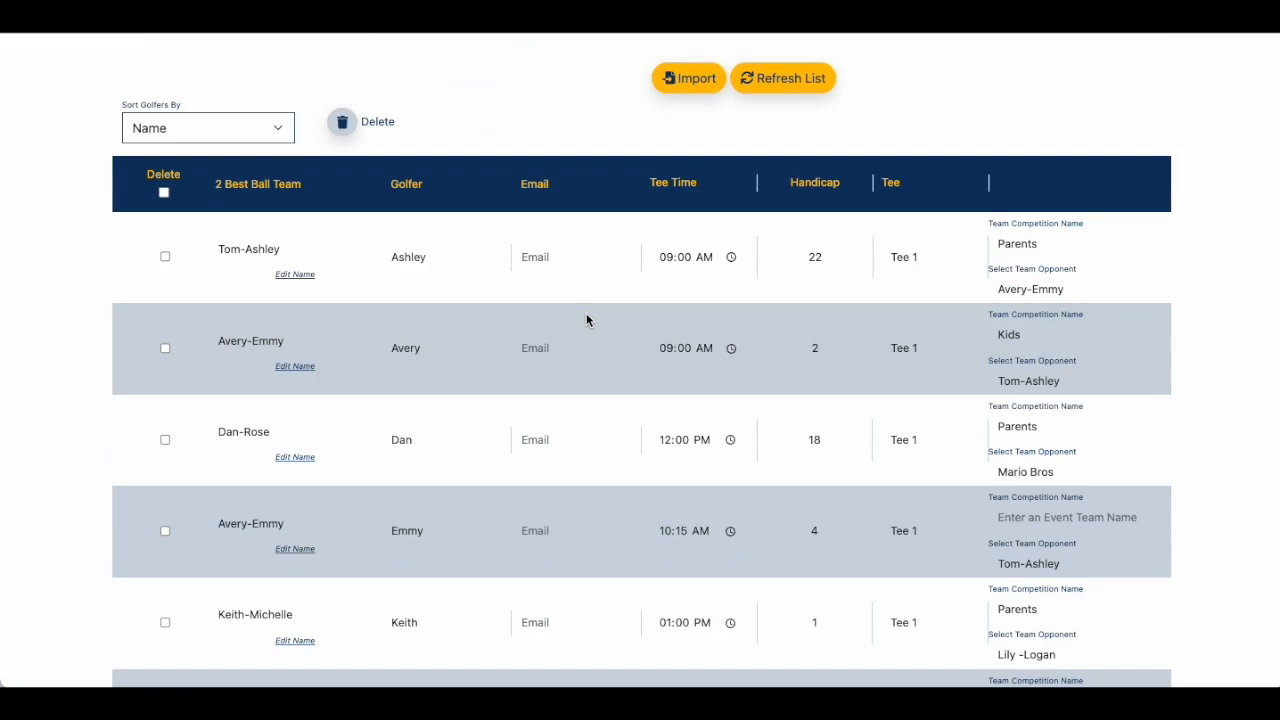
pyautogui.scroll(1, 440, 330)
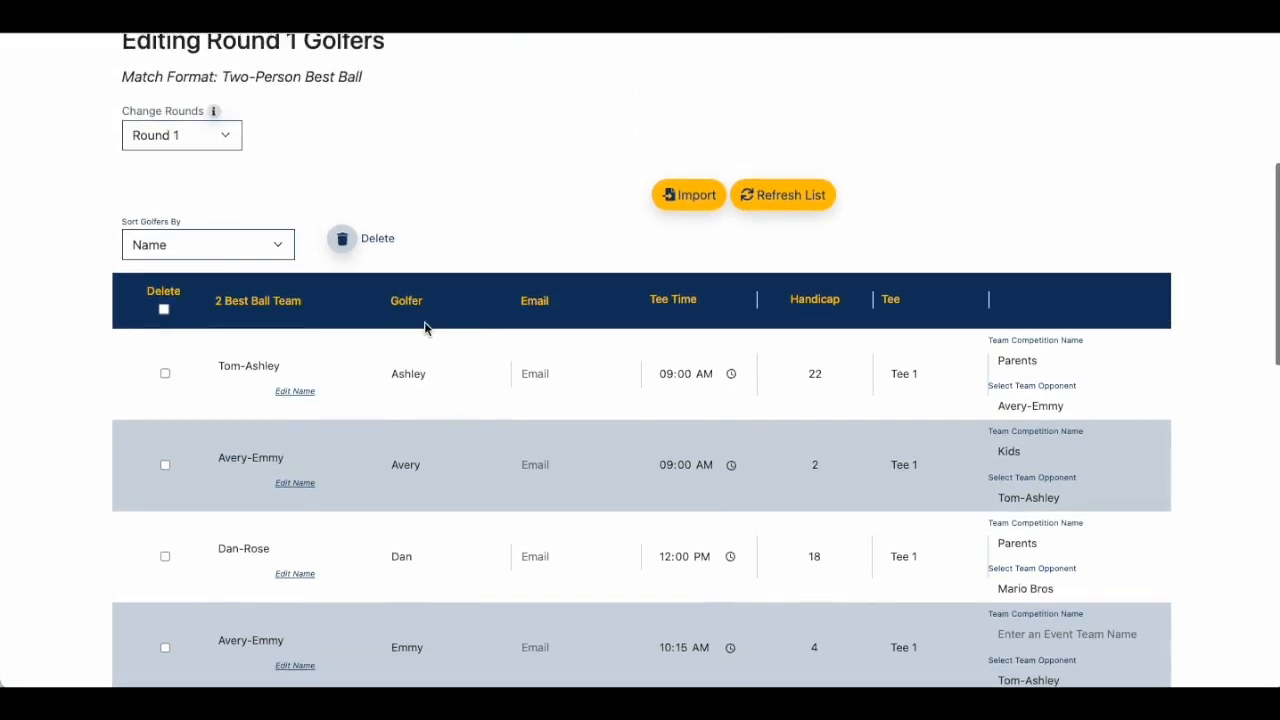
pyautogui.click(197, 137)
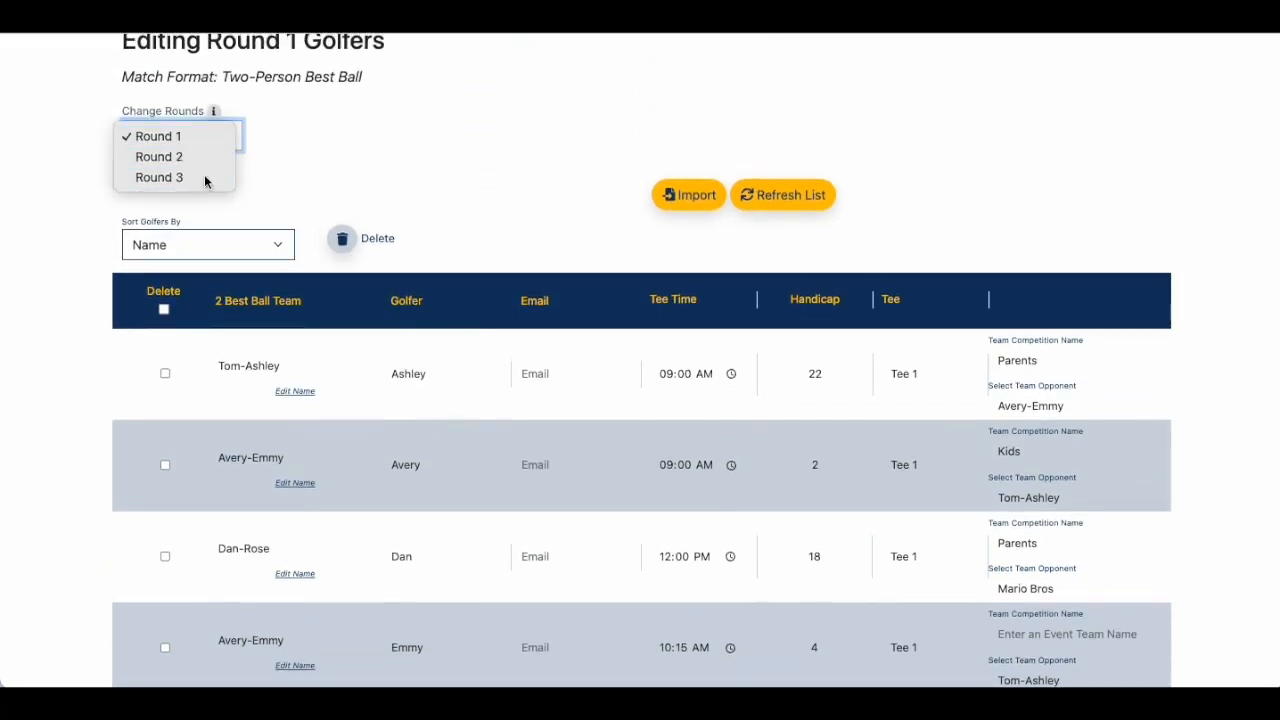
pyautogui.click(205, 179)
pyautogui.scroll(-1, 267, 413)
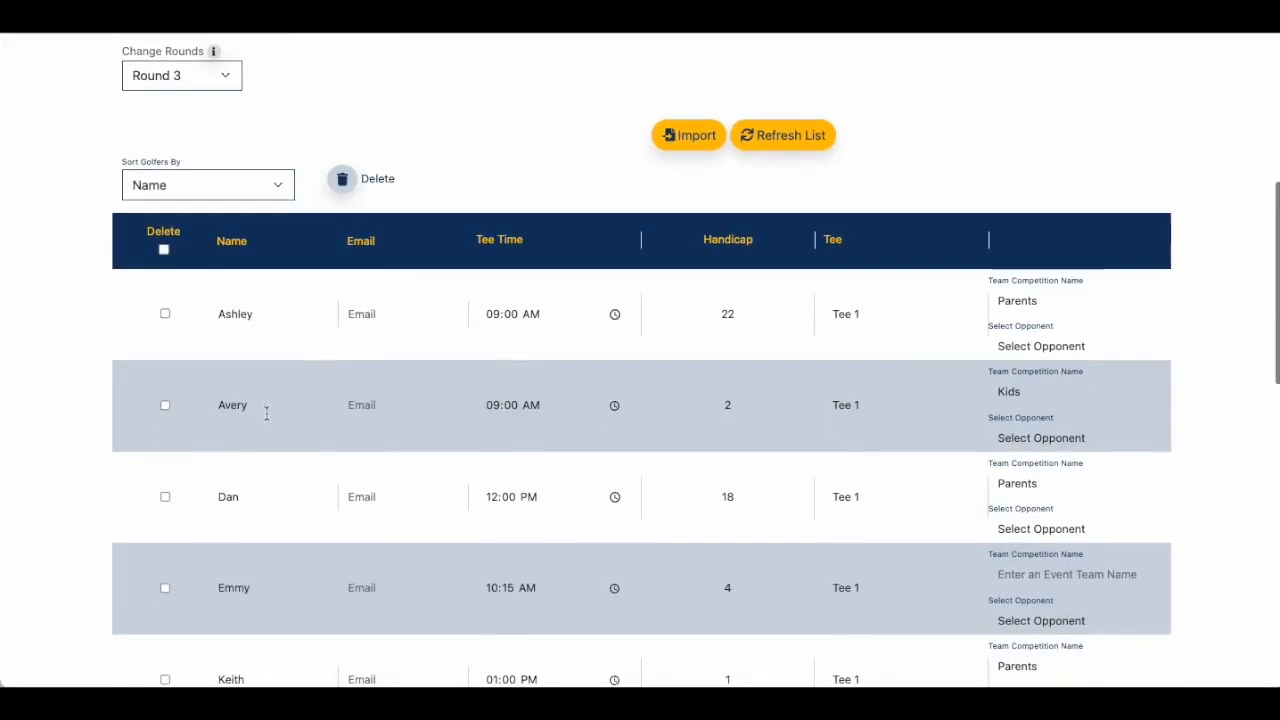
pyautogui.scroll(-2, 271, 494)
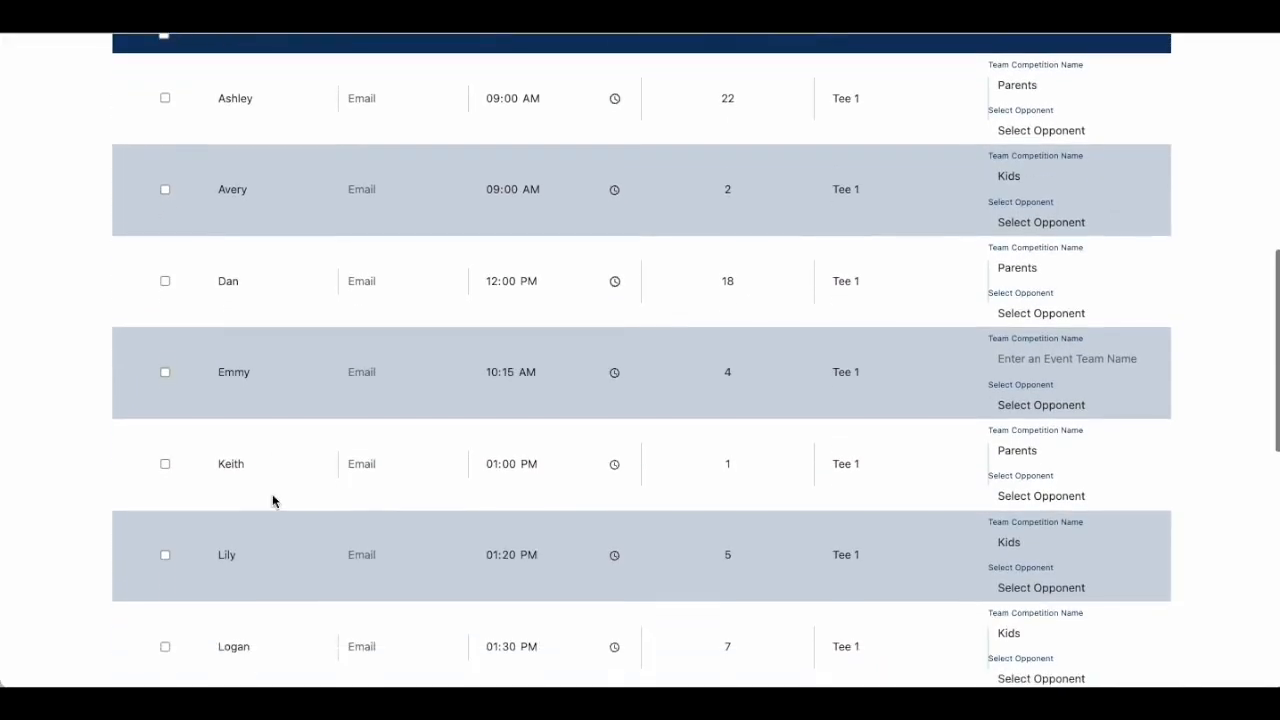
pyautogui.scroll(-1, 273, 501)
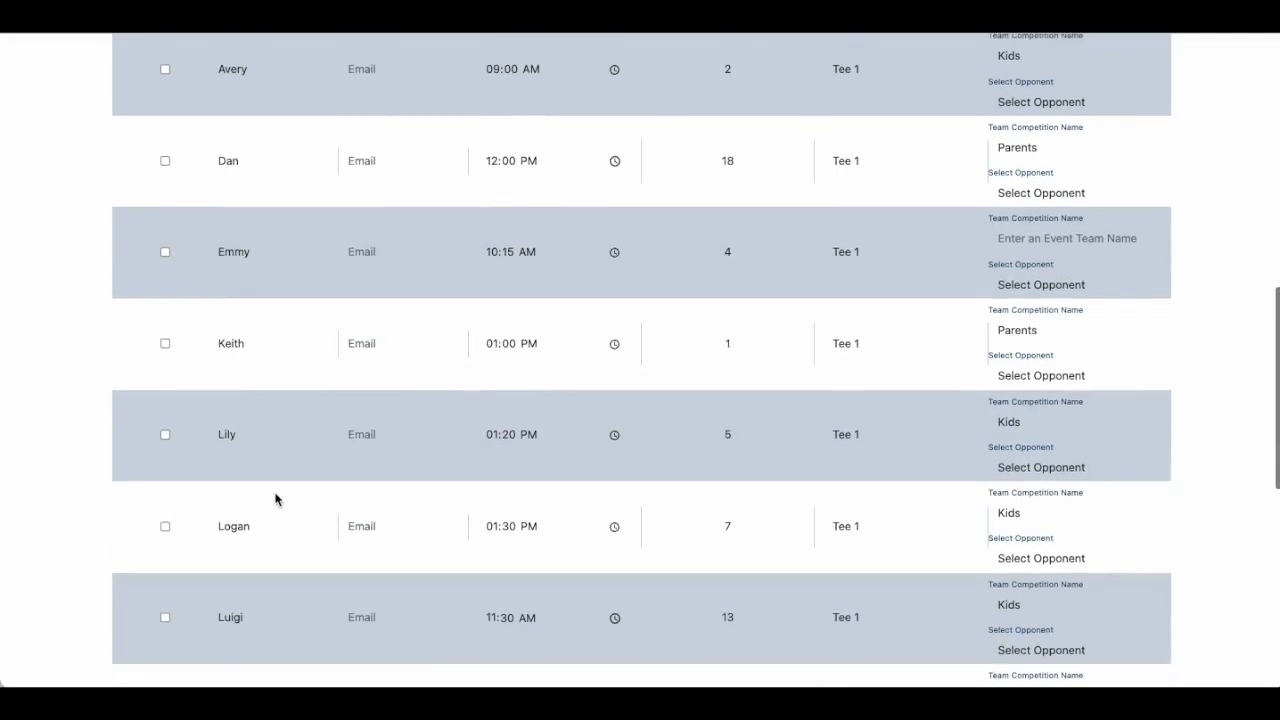
pyautogui.scroll(3, 276, 500)
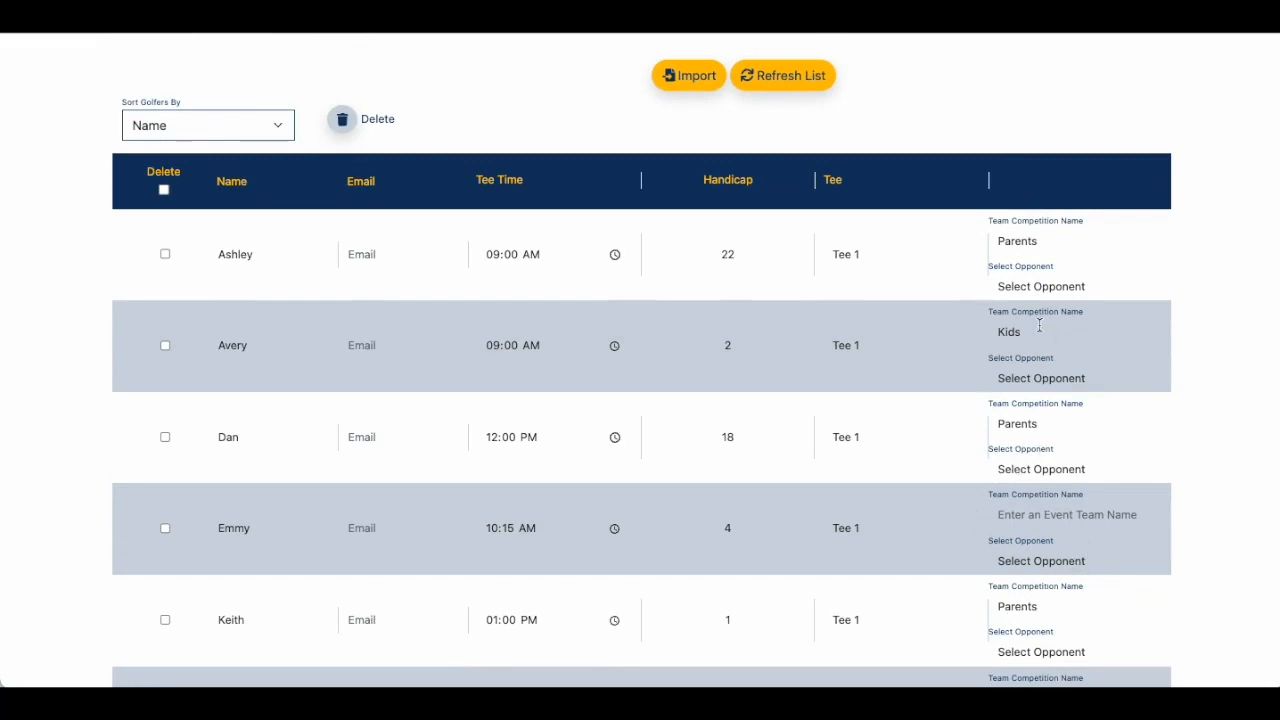
pyautogui.scroll(-1, 1017, 264)
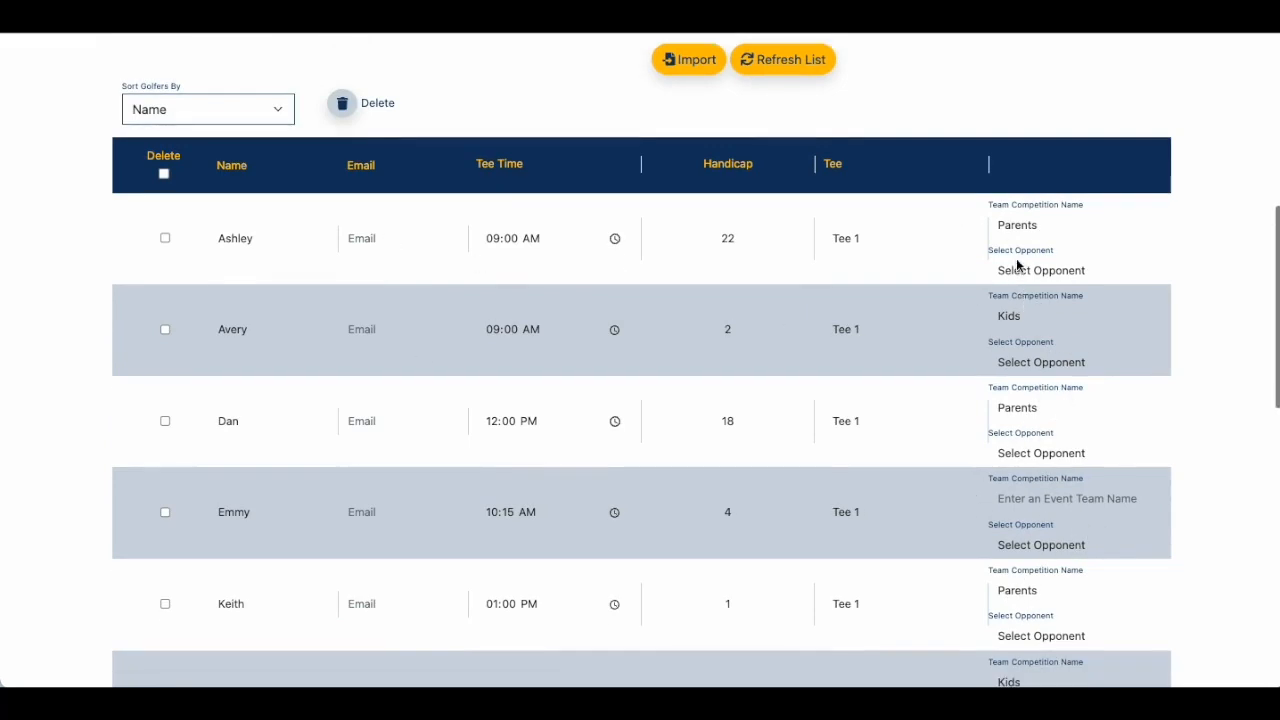
# Step: Match the 22-handicap parent against the 4-handicap kid, the 2-handicap kid against the 9-handicap parent, and the 18-handicap parent against the 12-handicap kid in Round 3
pyautogui.scroll(3, 1180, 291)
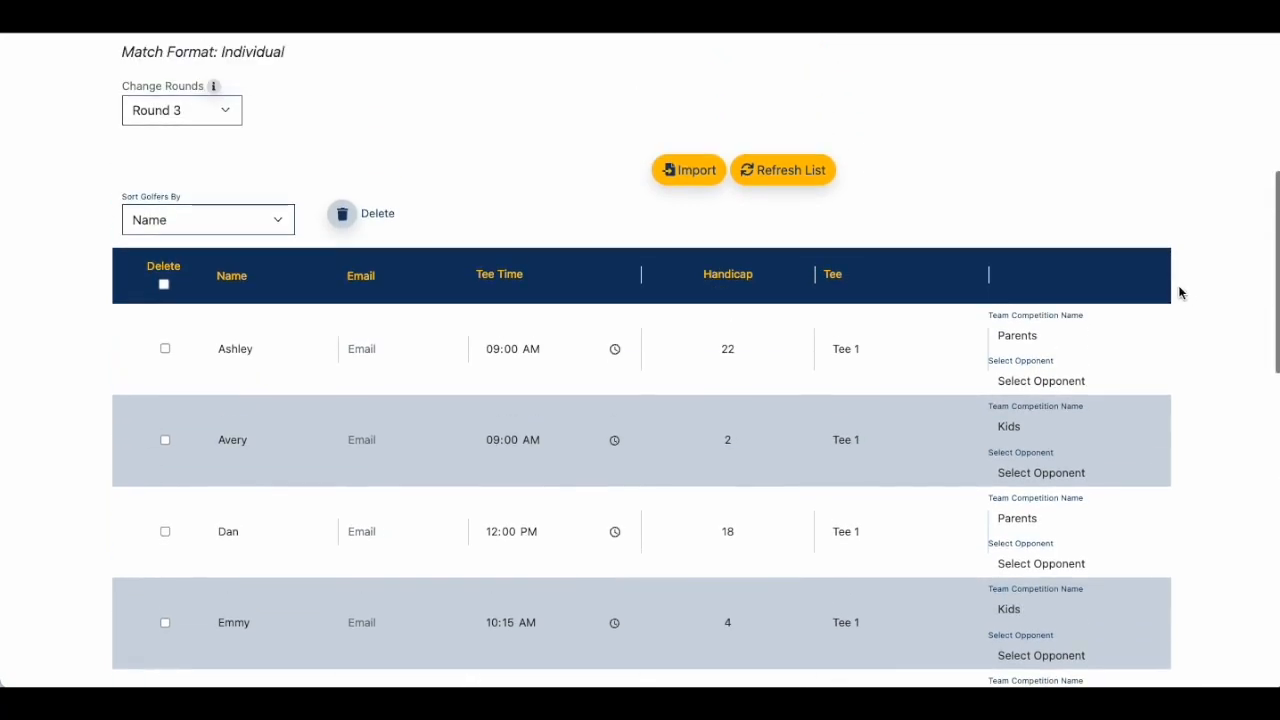
pyautogui.click(1037, 388)
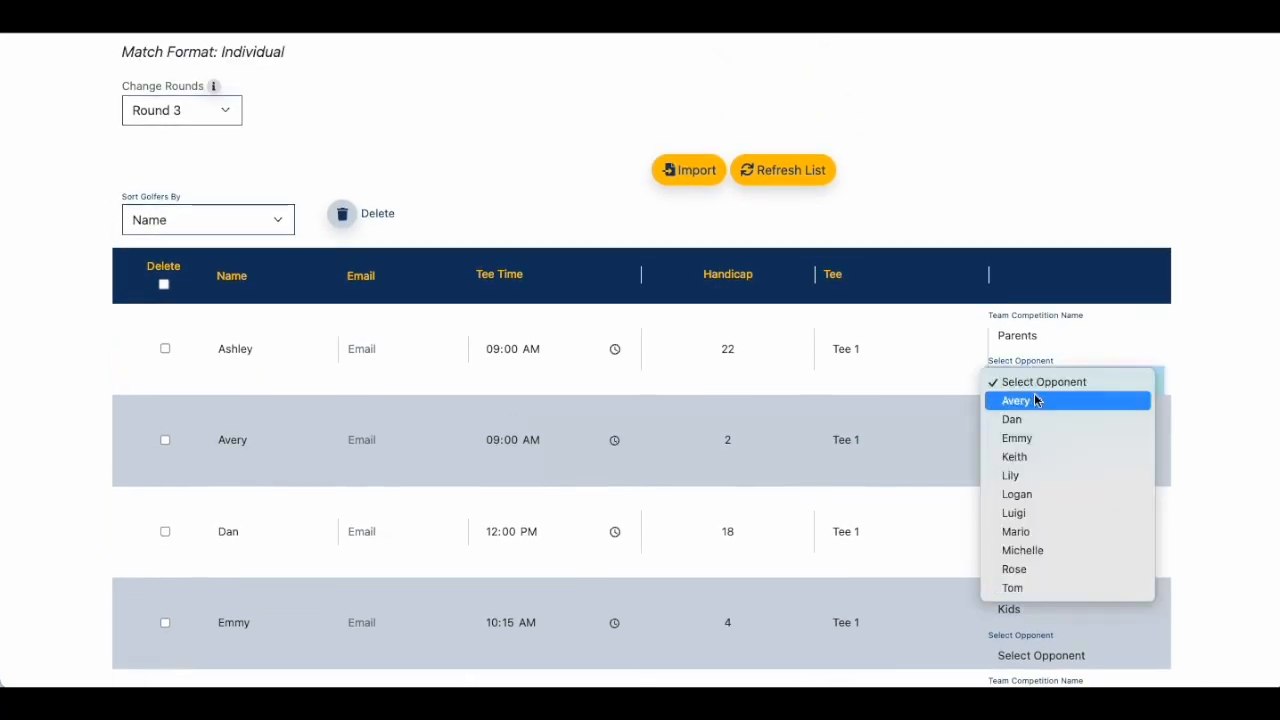
pyautogui.click(1015, 443)
pyautogui.click(1040, 470)
pyautogui.click(1015, 680)
pyautogui.scroll(-4, 1060, 600)
pyautogui.click(1041, 564)
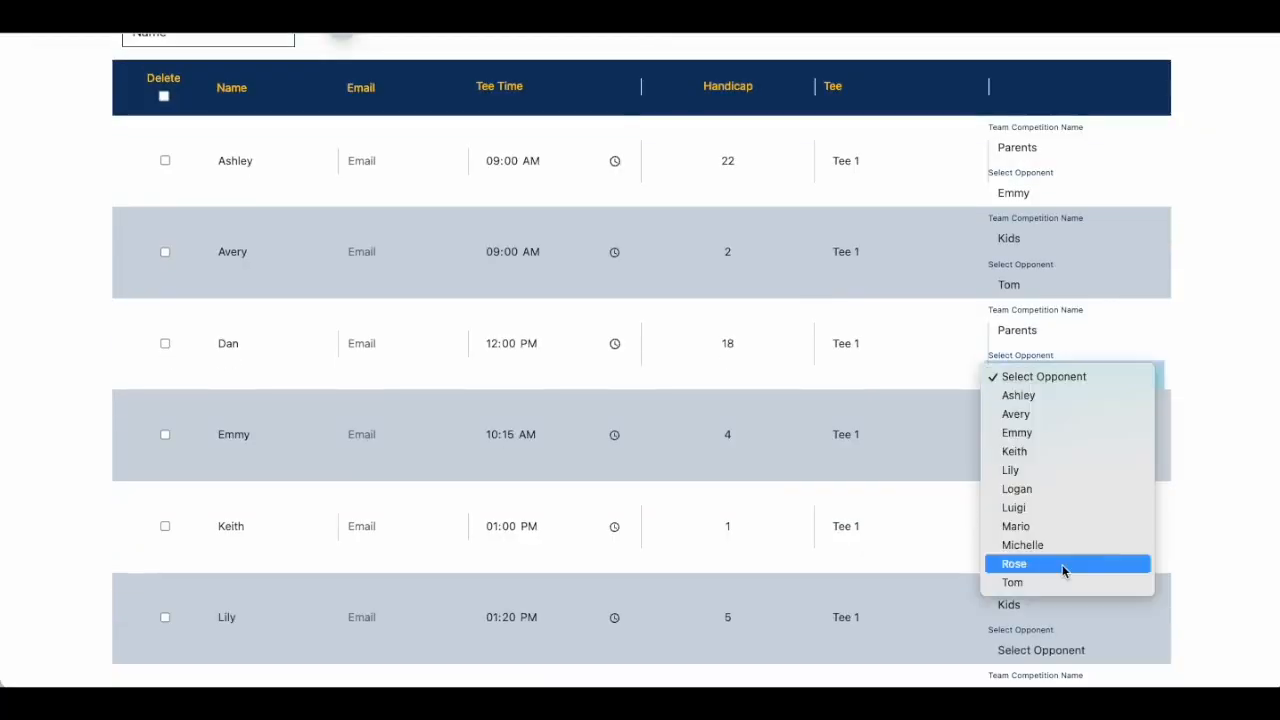
pyautogui.click(1060, 527)
# Step: Assign opponents to the remaining Round 3 golfers, matching the 1-handicap parent with the 5-handicap kid, and continue to the scorecard section
pyautogui.scroll(-4, 1056, 500)
pyautogui.click(1048, 382)
pyautogui.click(1050, 480)
pyautogui.scroll(-5, 1054, 440)
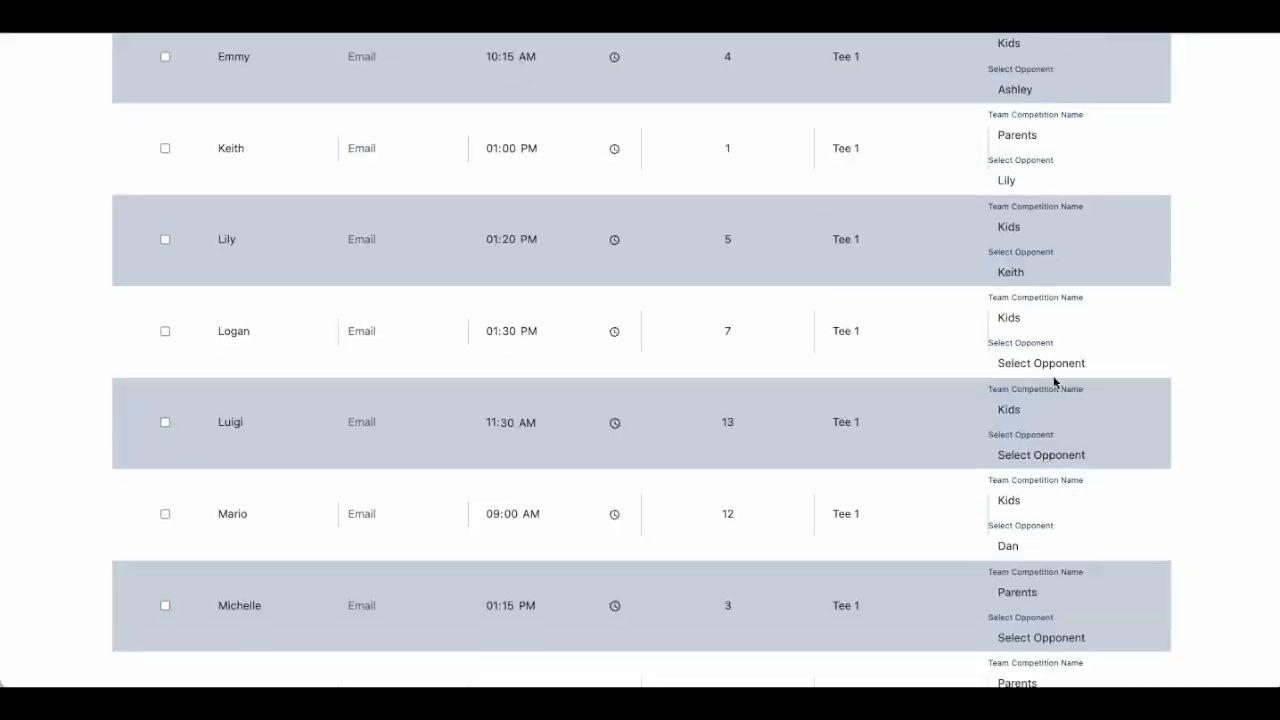
pyautogui.click(1053, 365)
pyautogui.click(1060, 531)
pyautogui.scroll(-4, 1072, 508)
pyautogui.scroll(6, 1068, 507)
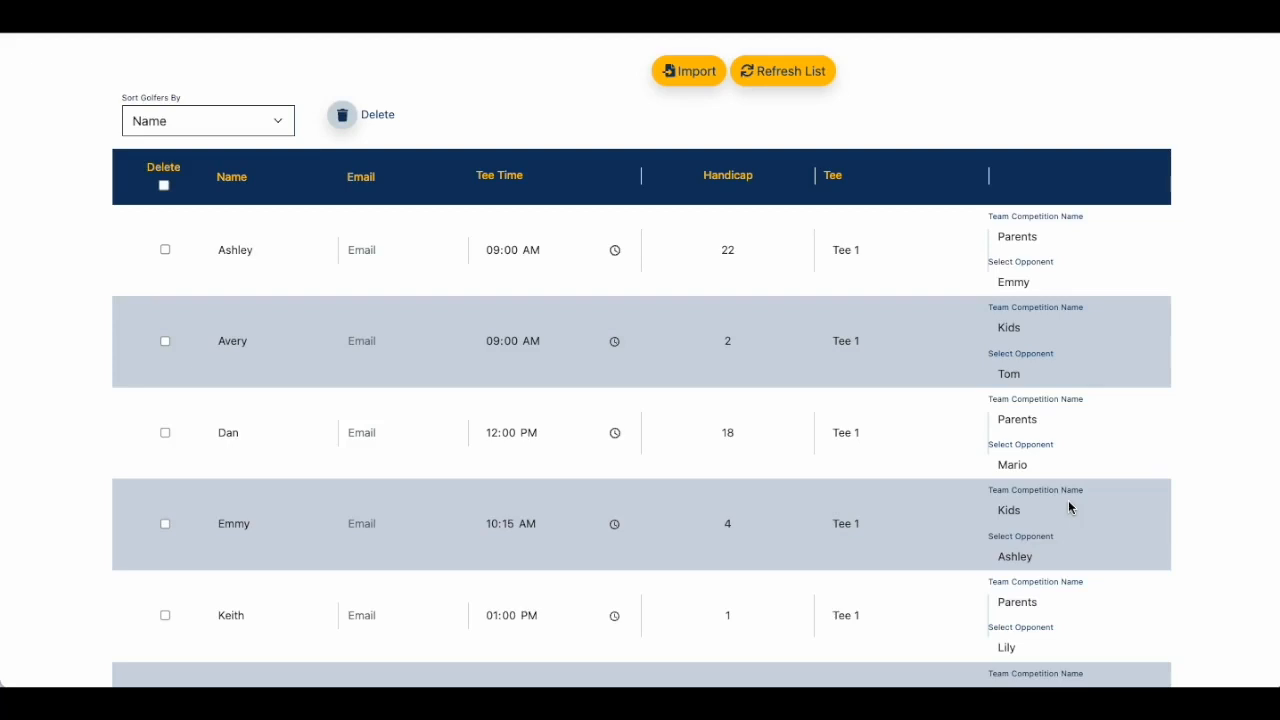
pyautogui.scroll(1, 486, 534)
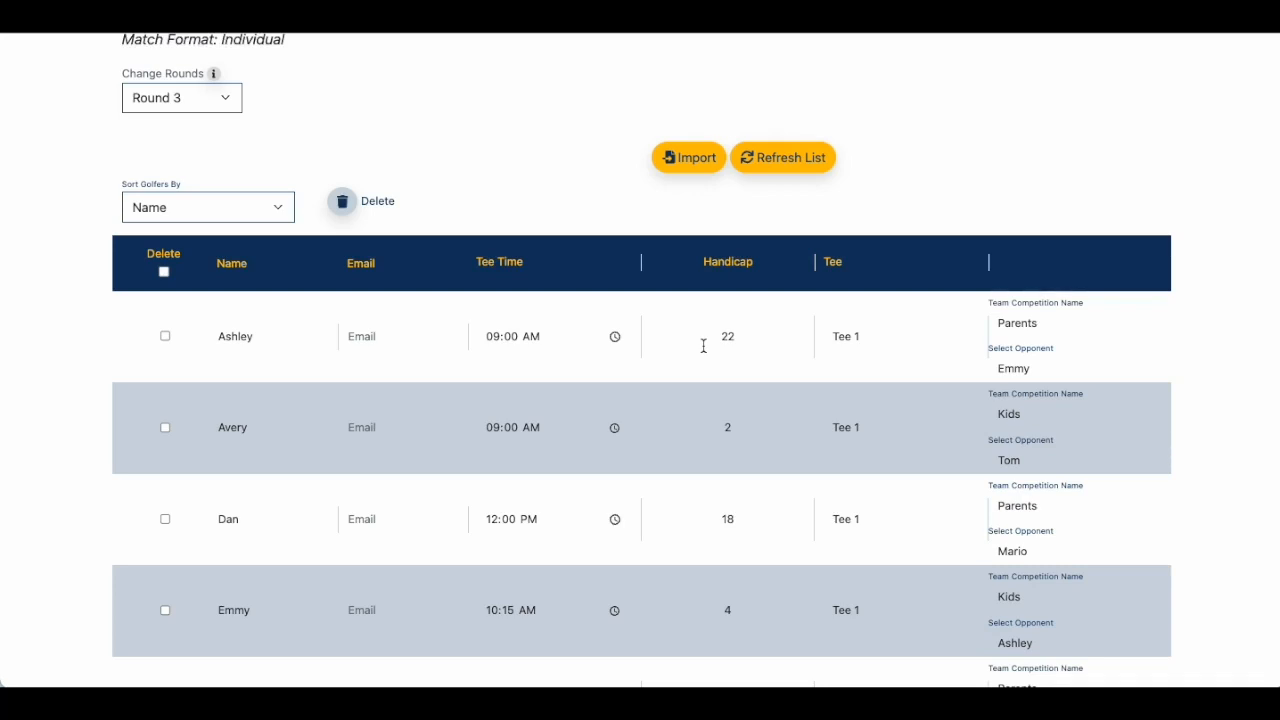
pyautogui.scroll(-3, 428, 459)
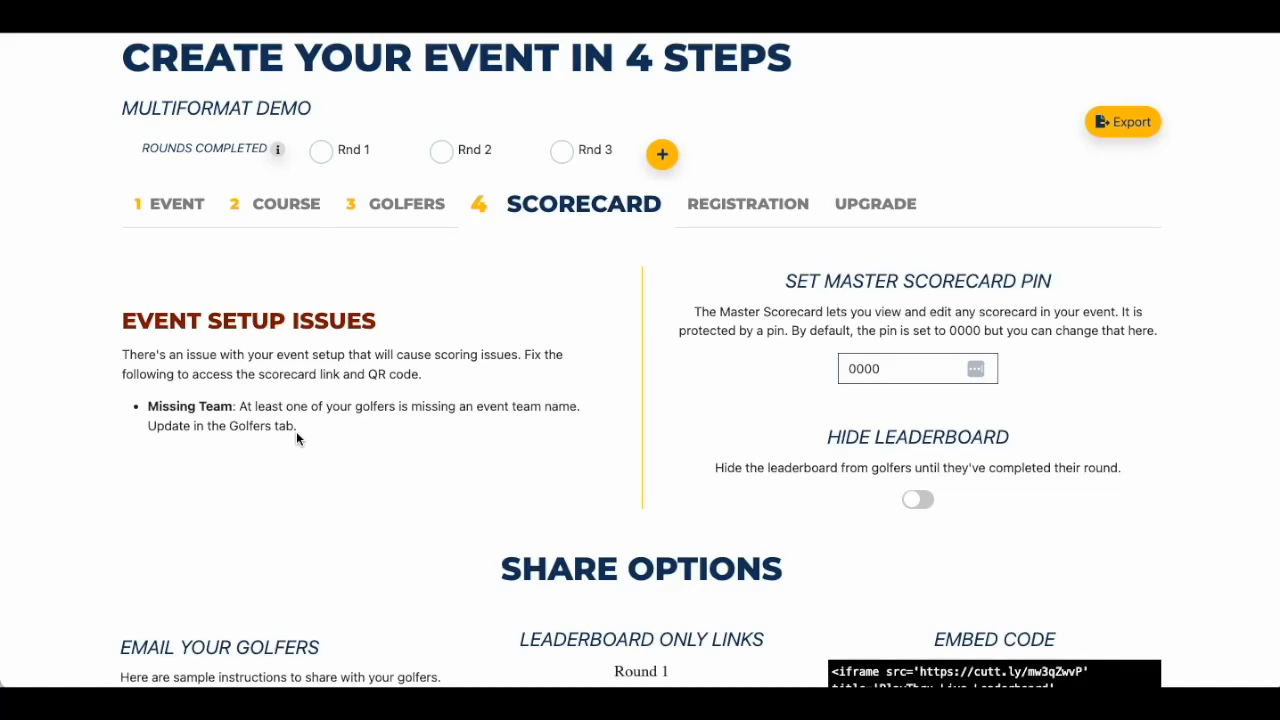
# Step: Return to the Round 1 golfers and enter Kids as the missing team competition name for the golfer with the 10:15 AM tee time
pyautogui.click(419, 207)
pyautogui.scroll(-3, 423, 272)
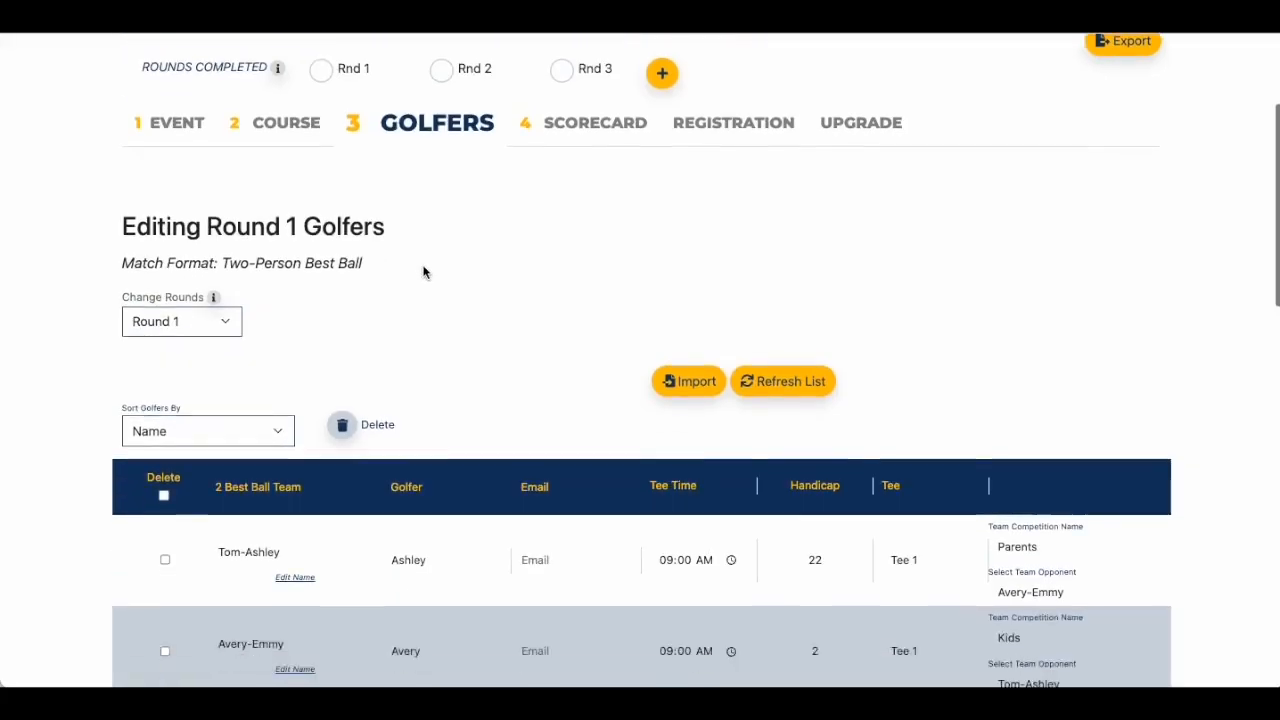
pyautogui.scroll(-4, 423, 272)
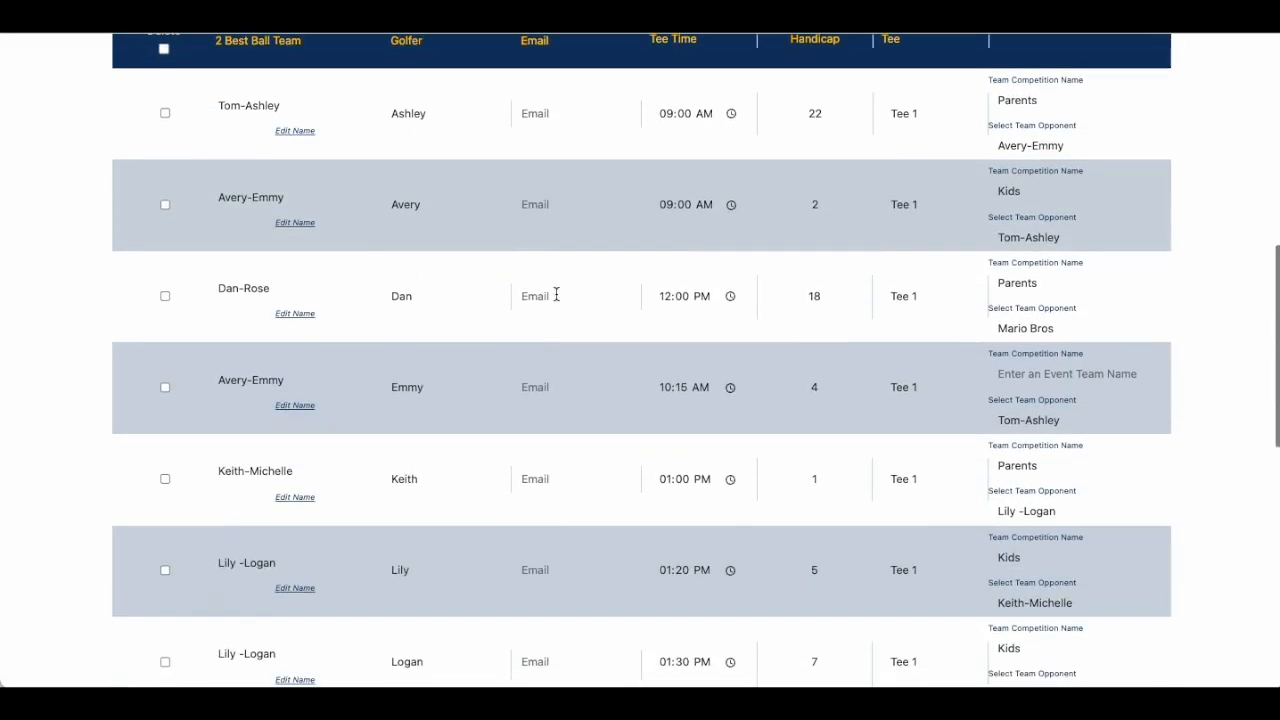
pyautogui.click(1024, 376)
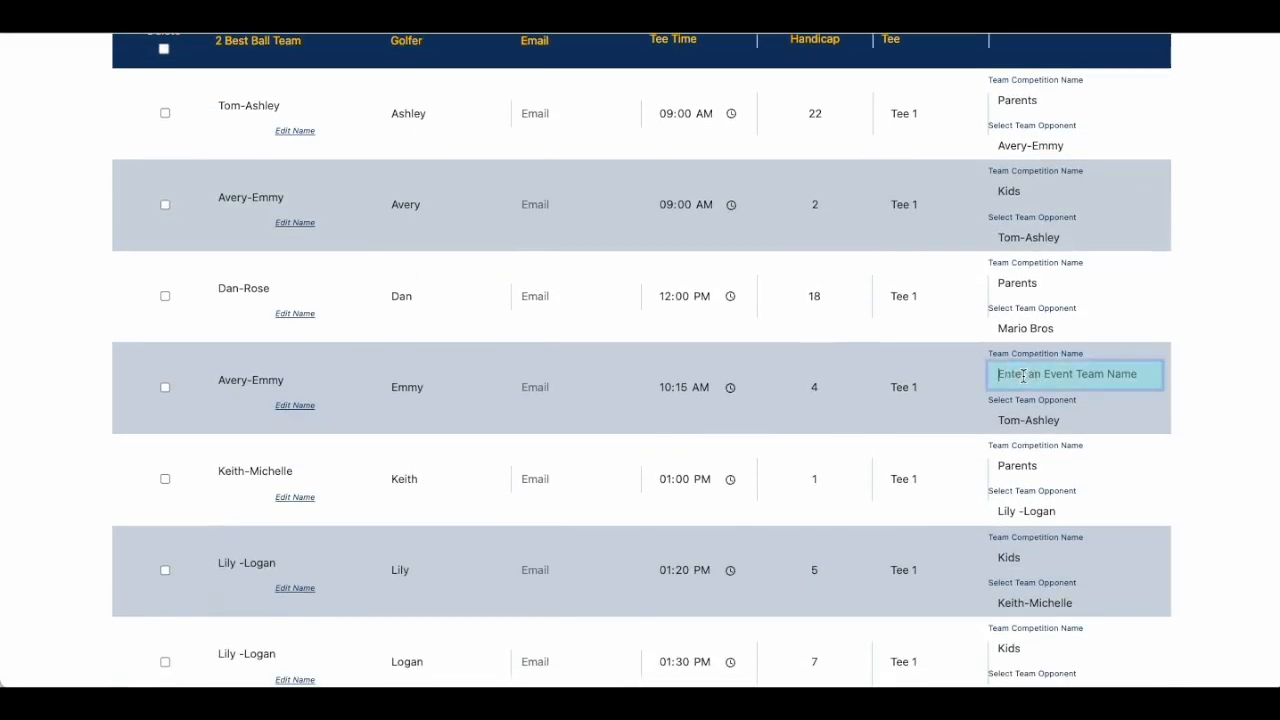
pyautogui.write('Kids')
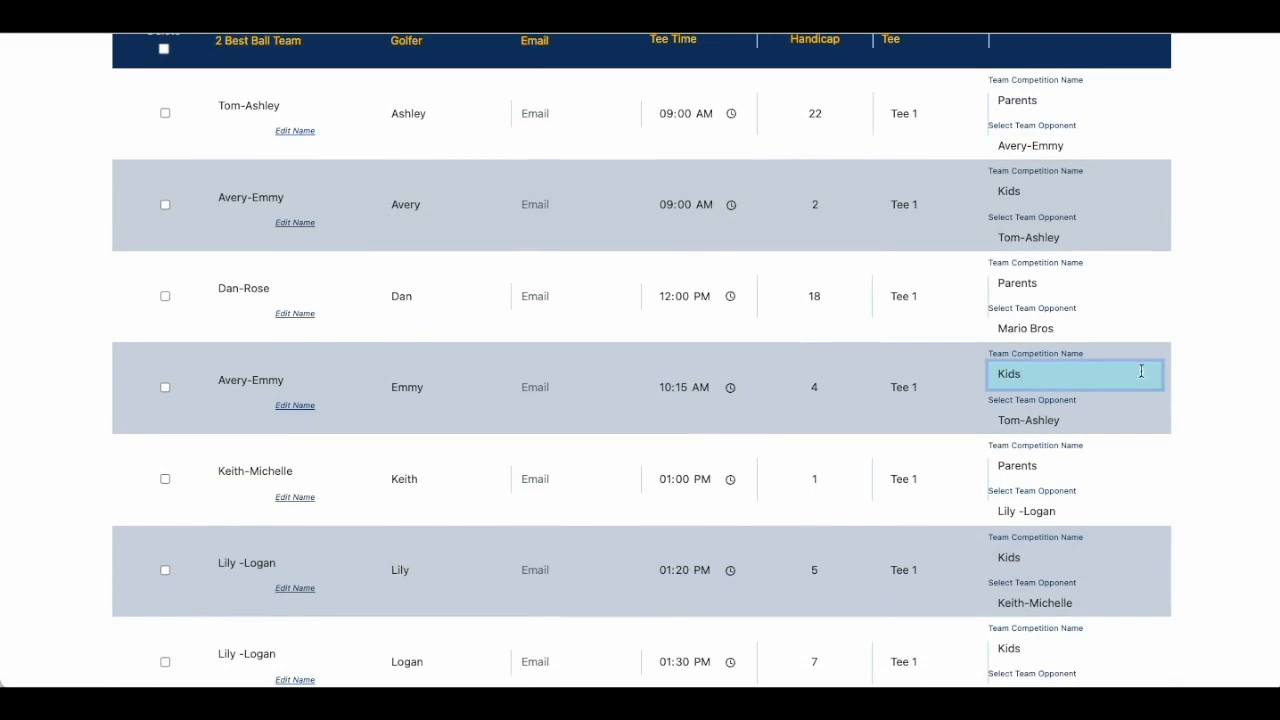
pyautogui.scroll(-2, 1173, 430)
pyautogui.scroll(-5, 1171, 430)
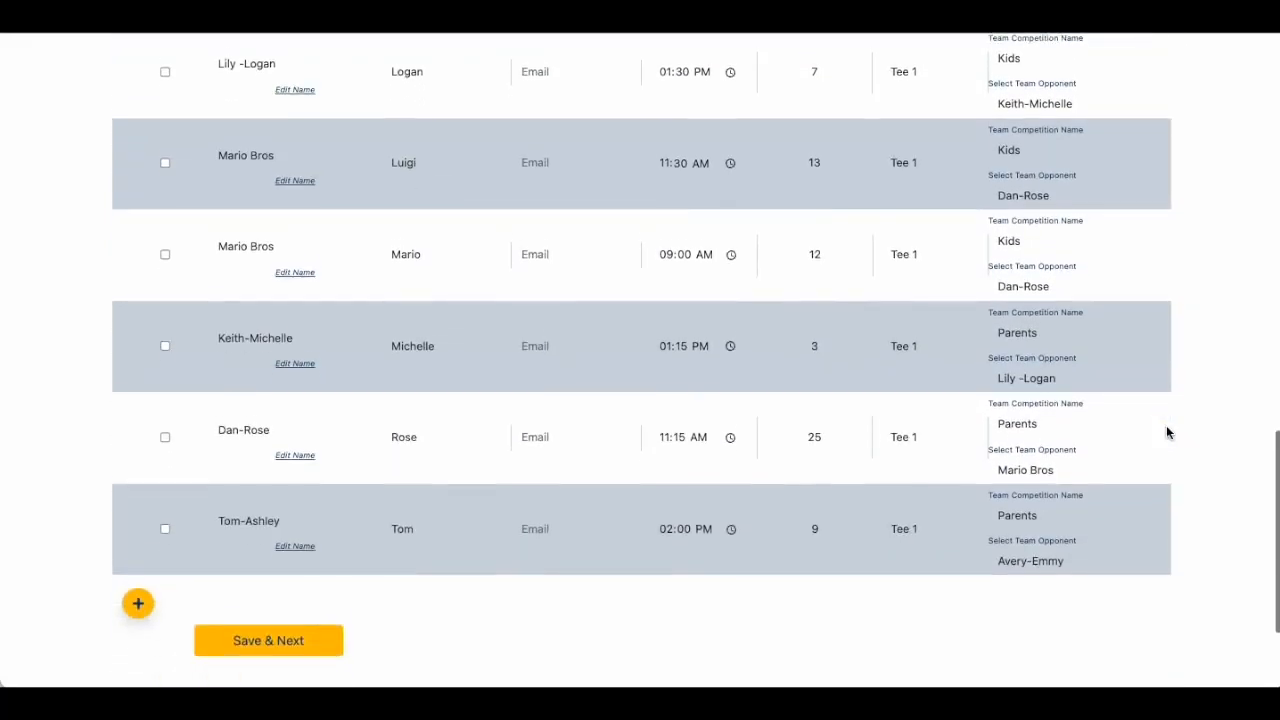
# Step: Go back to the scorecard section, open the event's scorecard link in the mobile view and choose Round 1
pyautogui.scroll(10, 1167, 432)
pyautogui.scroll(2, 1167, 432)
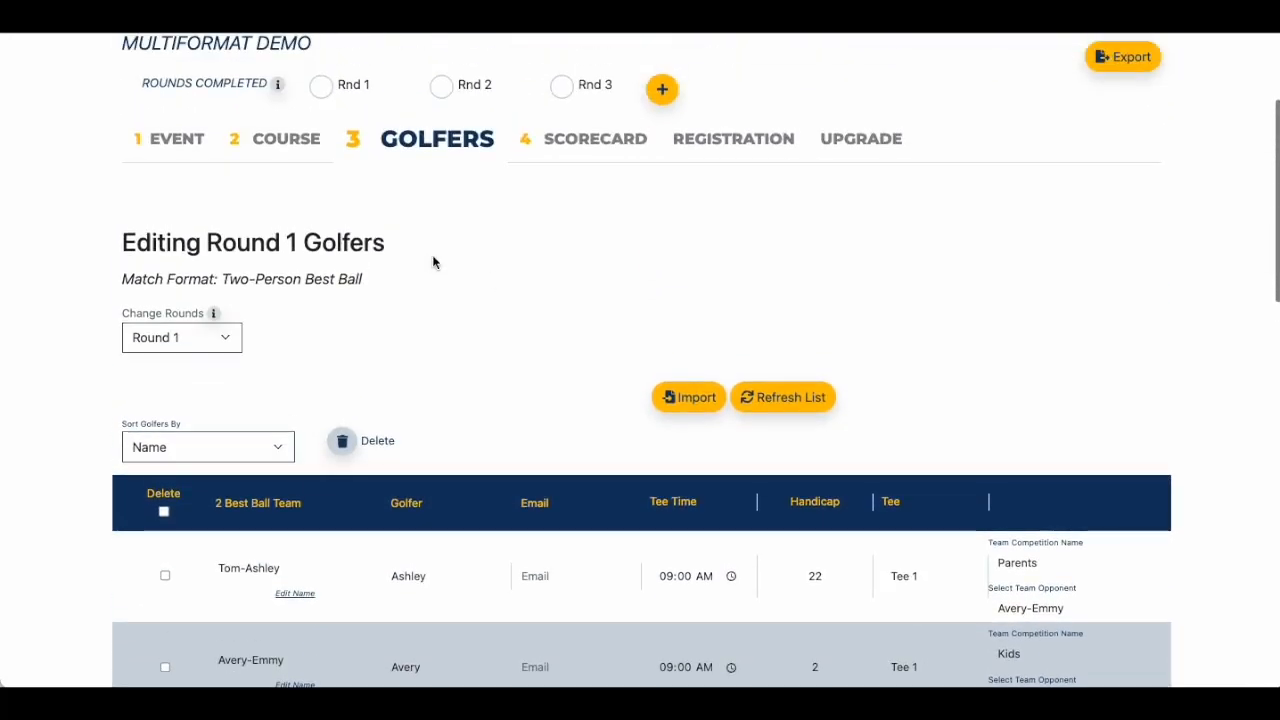
pyautogui.click(583, 147)
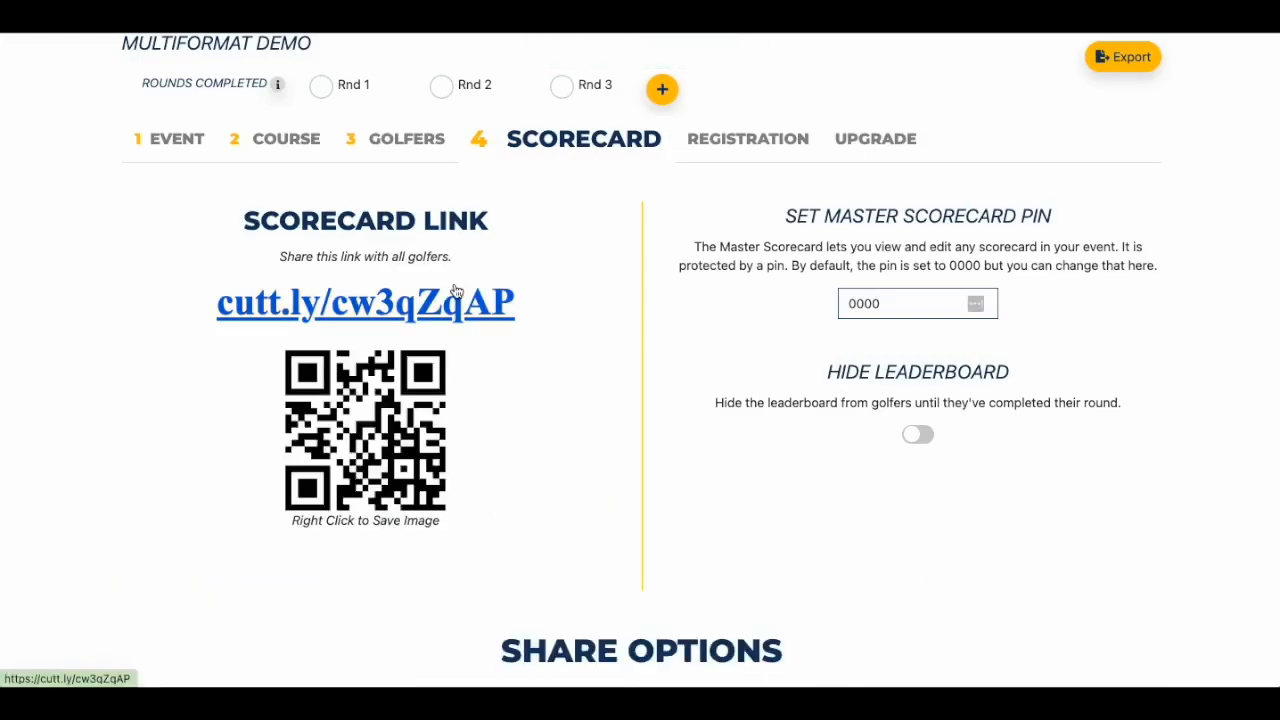
pyautogui.moveTo(543, 309); pyautogui.dragTo(220, 320)
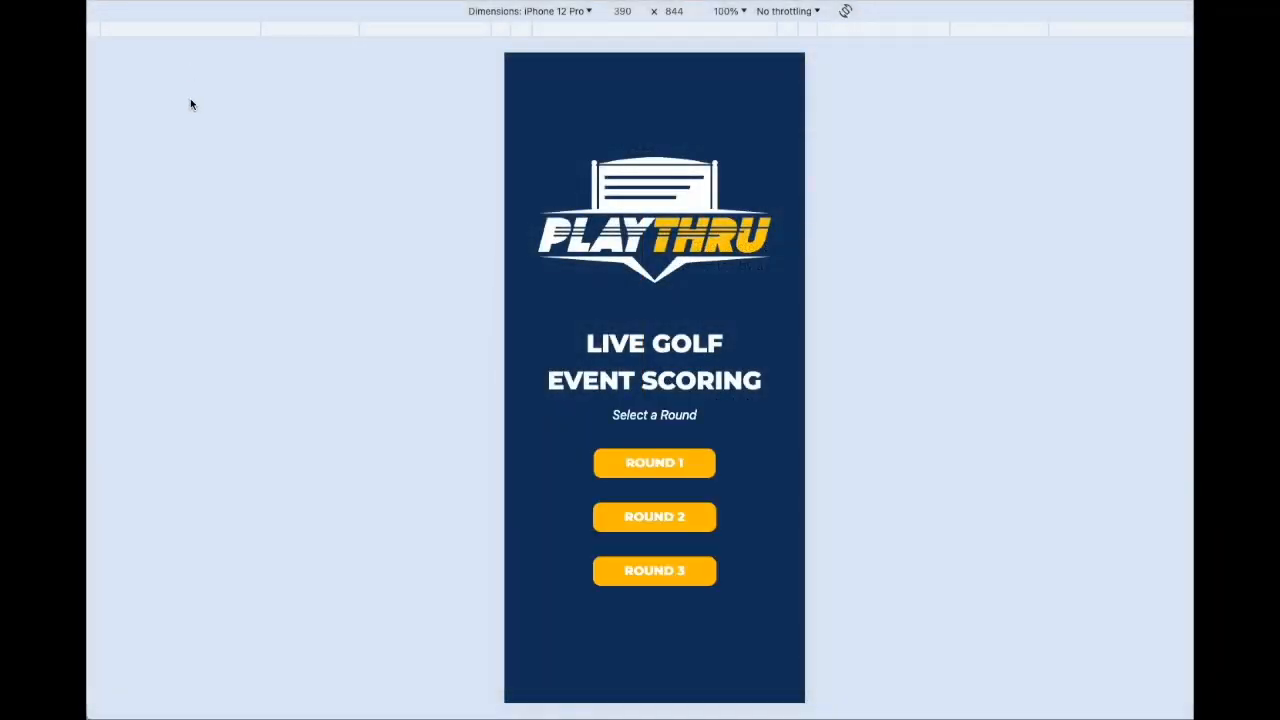
pyautogui.click(649, 460)
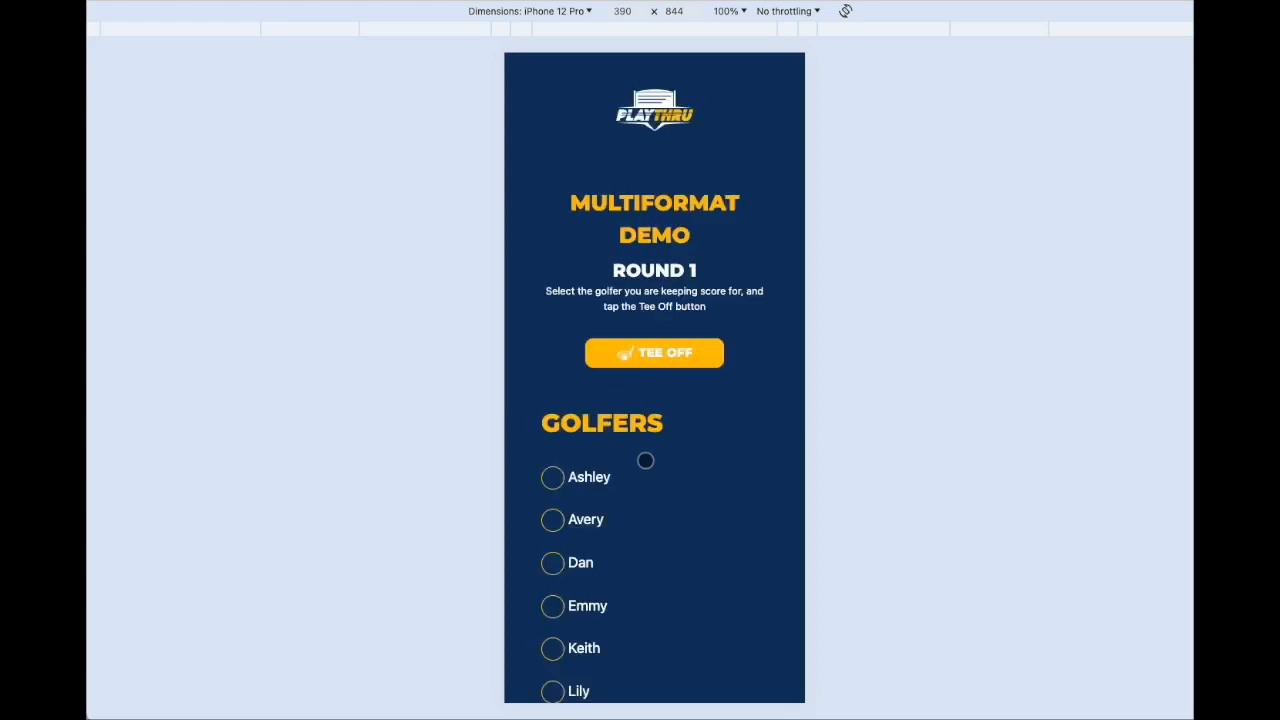
# Step: Select the four golfers with handicaps 1, 5, 7 and 3 for Round 1 scorekeeping and tee off
pyautogui.scroll(-1, 630, 475)
pyautogui.scroll(-1, 595, 540)
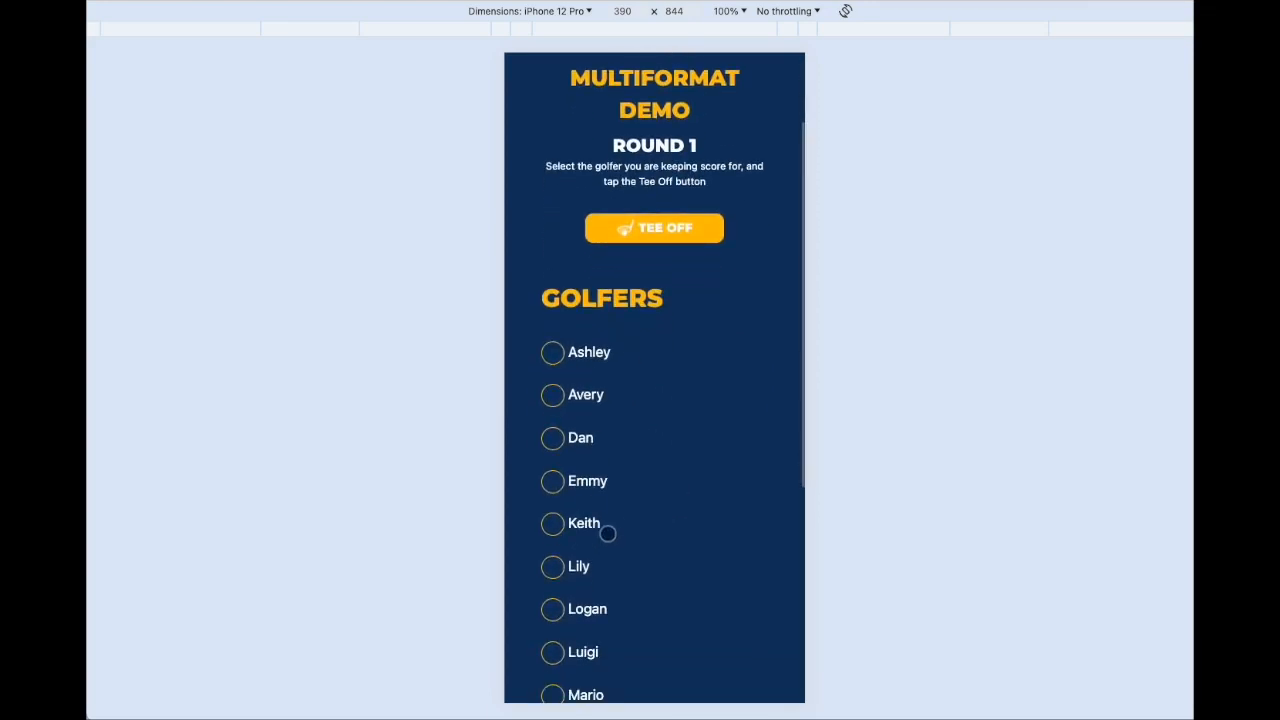
pyautogui.click(552, 523)
pyautogui.click(552, 566)
pyautogui.click(556, 609)
pyautogui.scroll(-2, 558, 610)
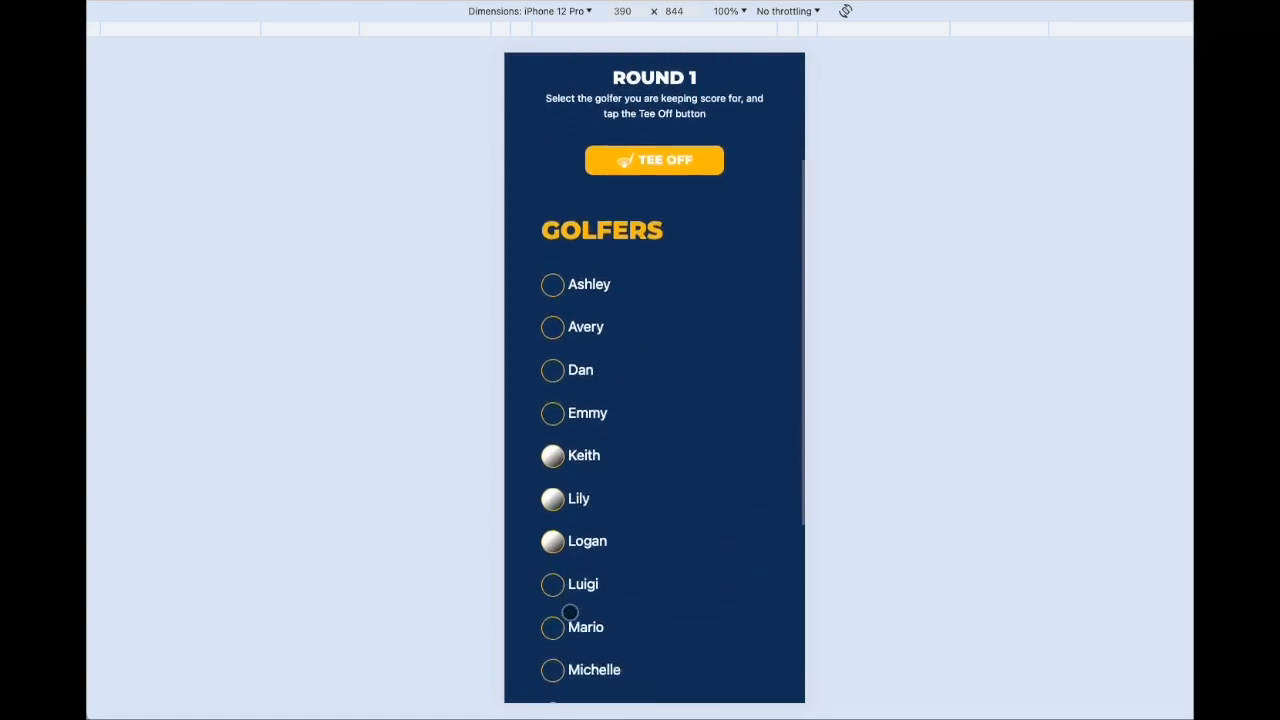
pyautogui.click(553, 600)
pyautogui.scroll(1, 585, 580)
pyautogui.scroll(1, 592, 560)
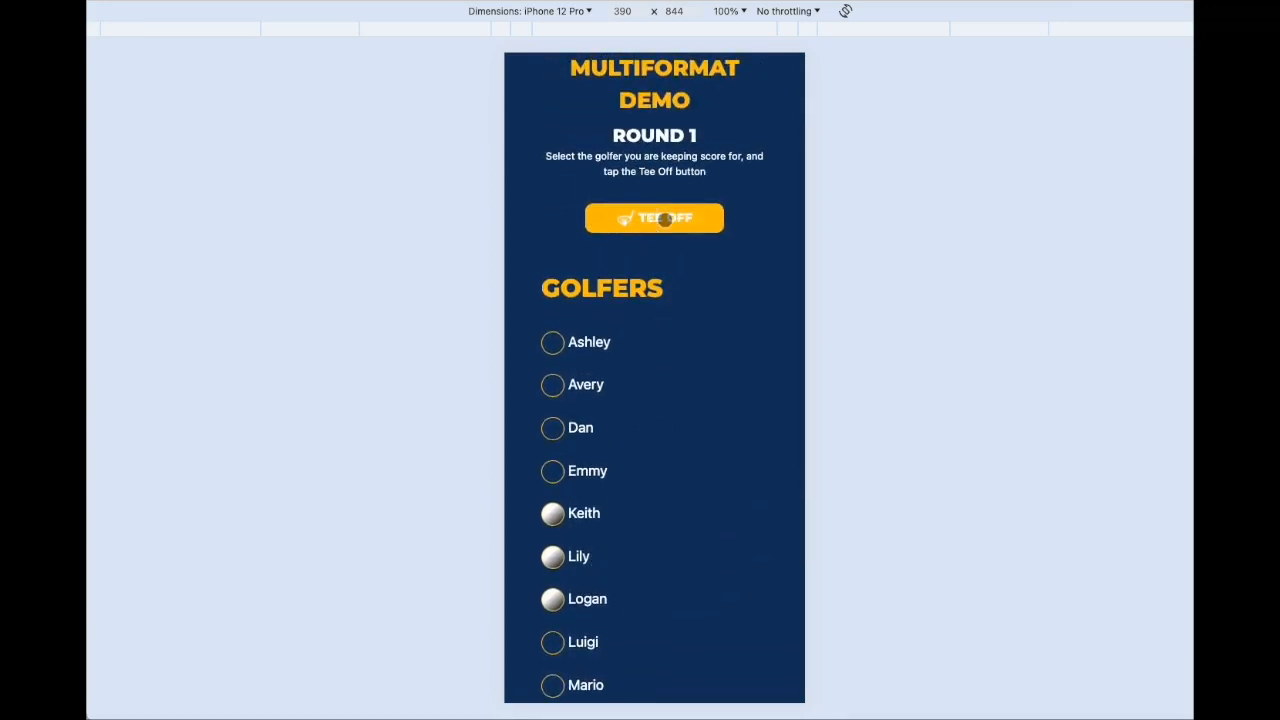
pyautogui.click(665, 219)
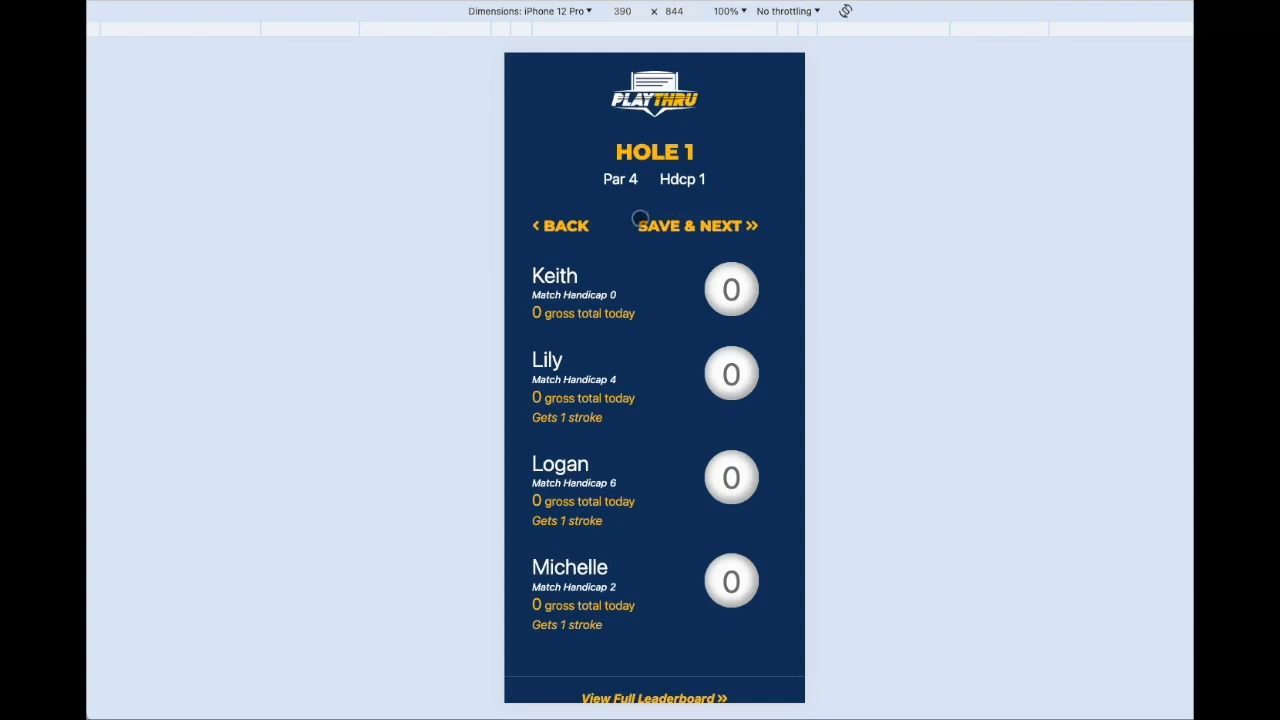
# Step: Examine the Hole 1 scorecard with the four golfers' match handicaps and strokes
pyautogui.scroll(-1, 657, 336)
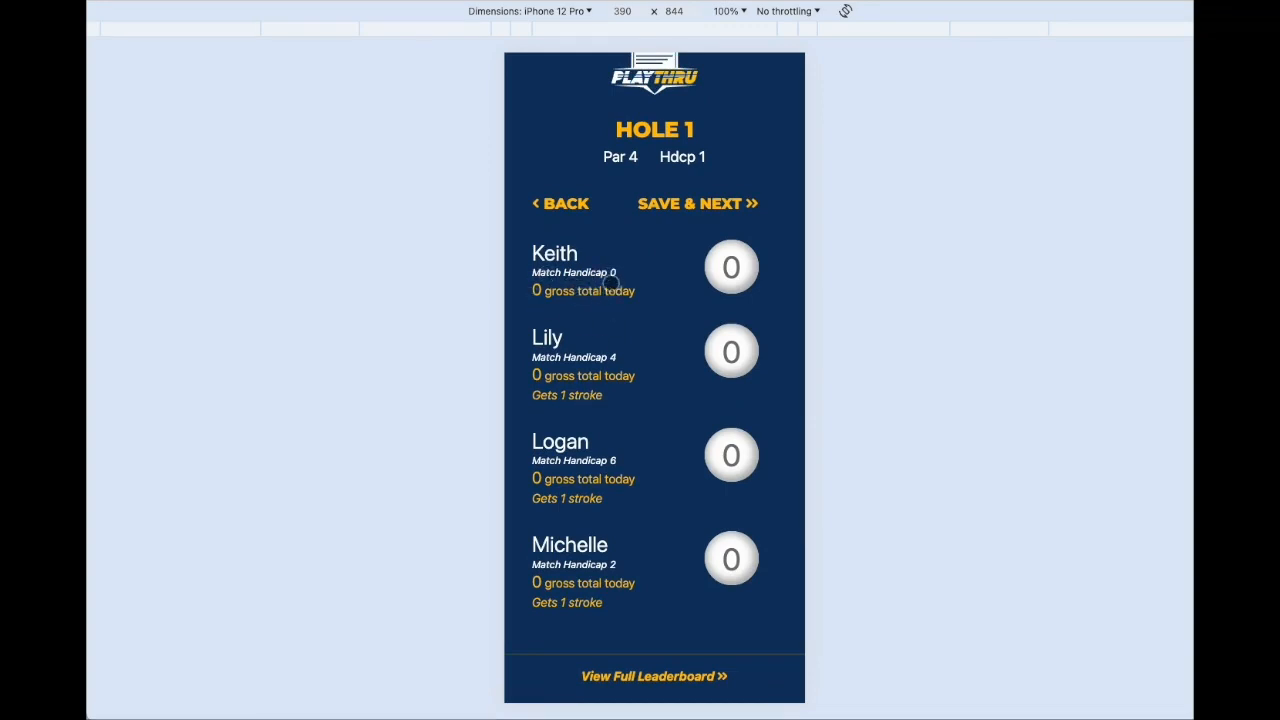
pyautogui.scroll(-1, 611, 285)
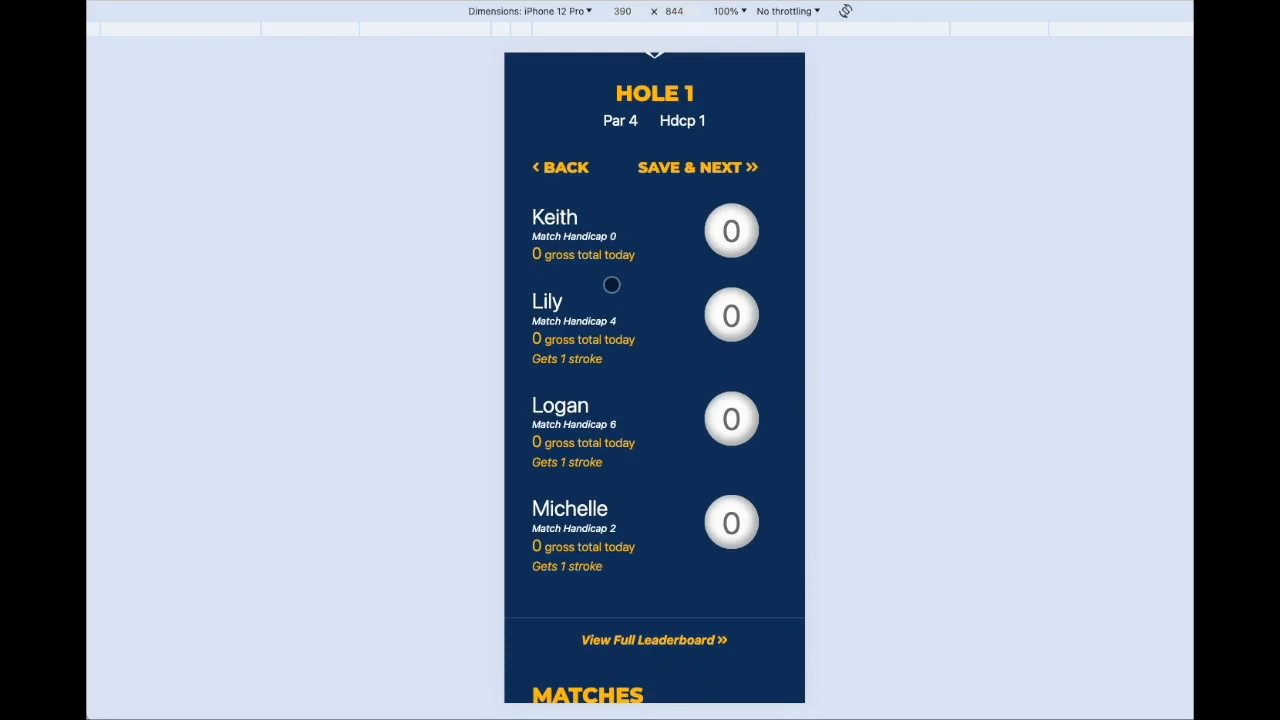